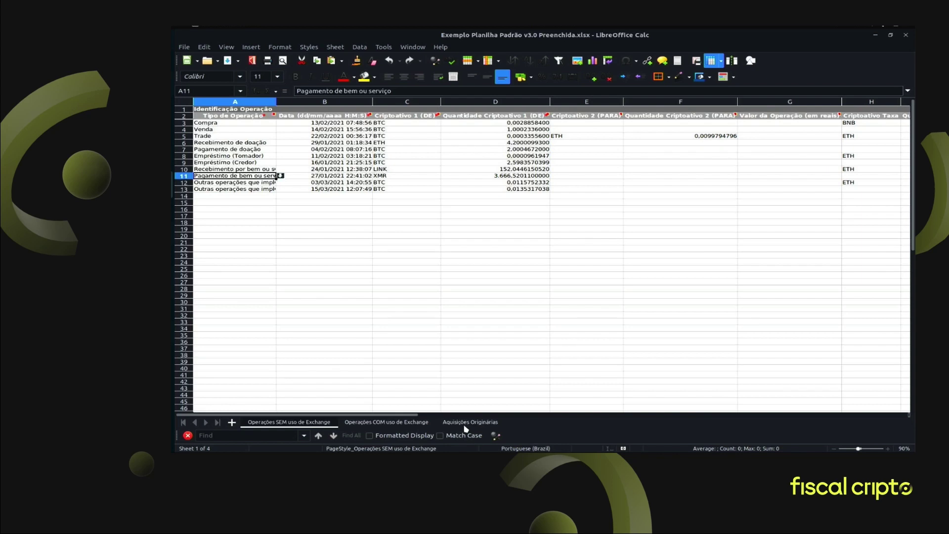
Compare the sheets for originating acquisitions, operations without an exchange and operations with one, ending on "Operações SEM uso de Exchange".
click(467, 423)
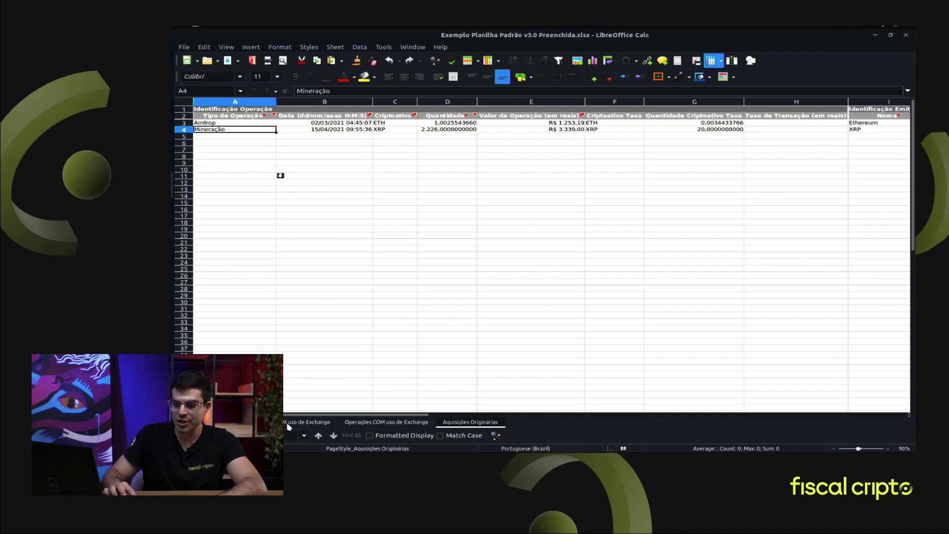
click(289, 424)
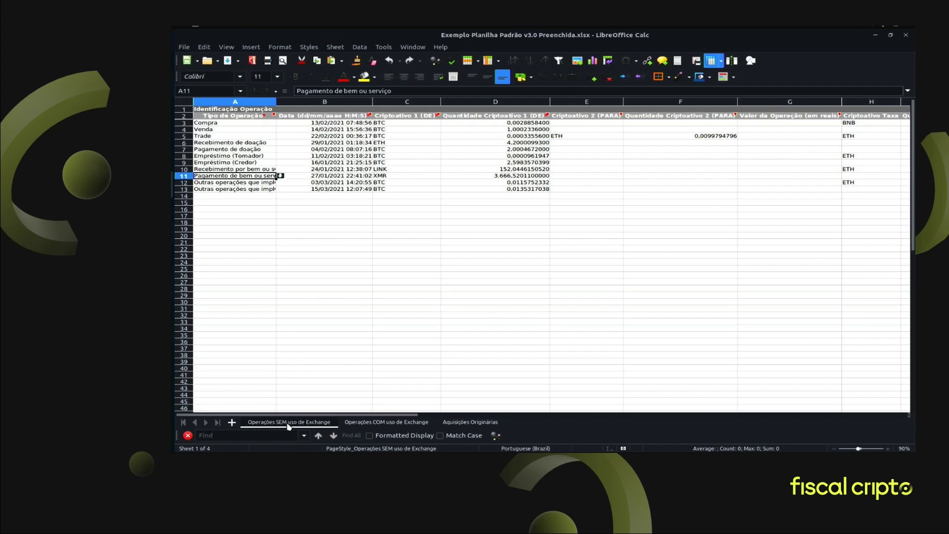
click(359, 427)
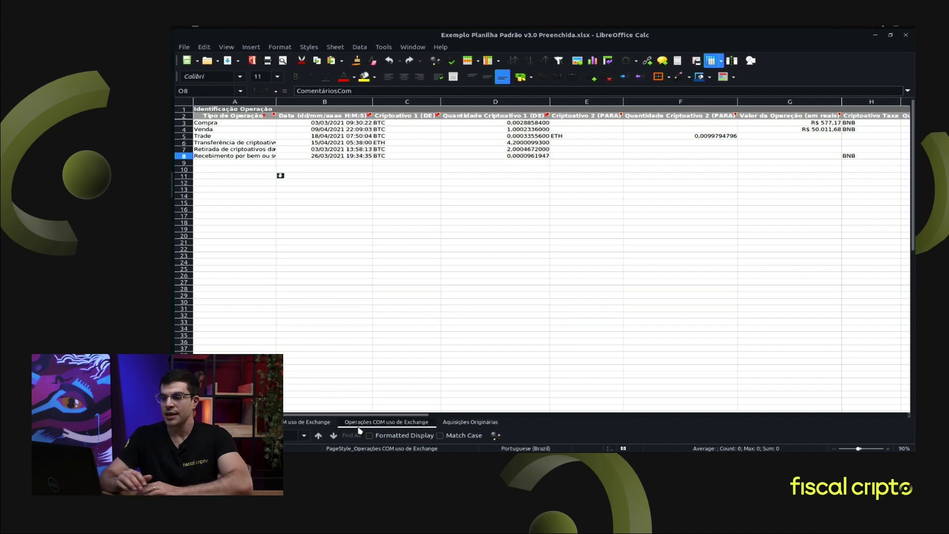
click(307, 421)
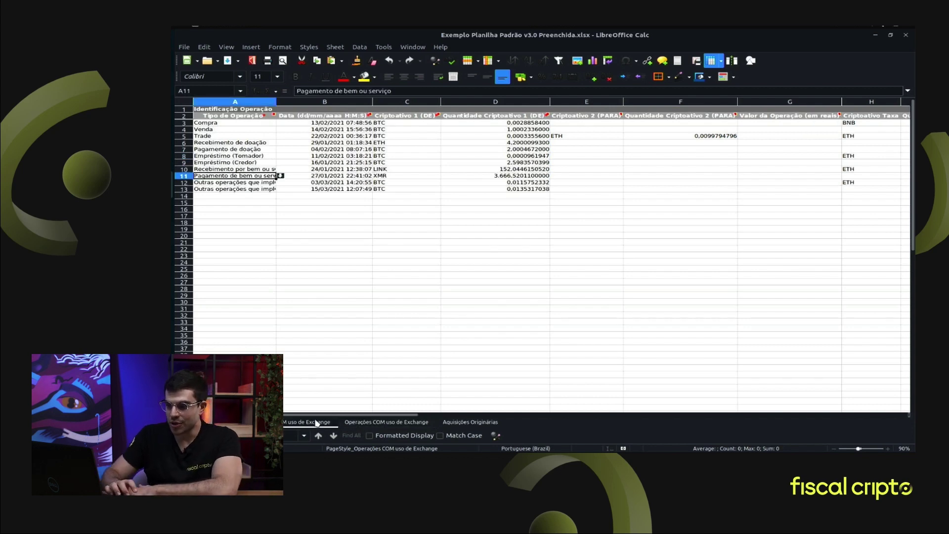
Enlarge the "Operações SEM uso de Exchange" sheet's view to 150%.
click(226, 47)
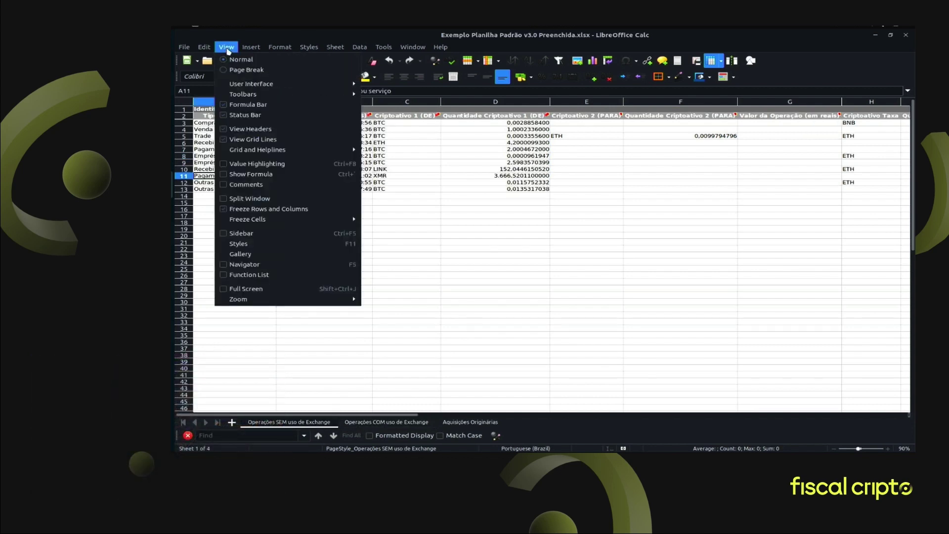
mouse_move(272, 301)
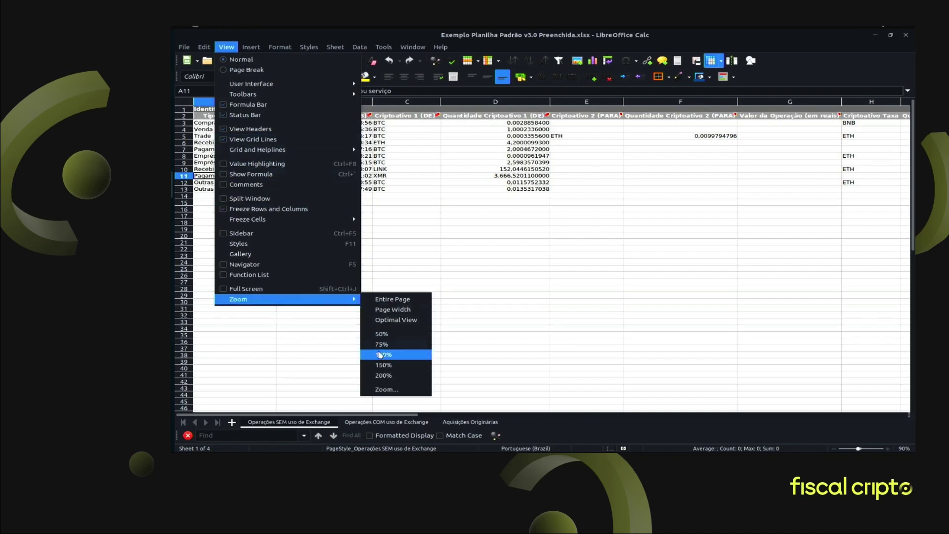
click(379, 366)
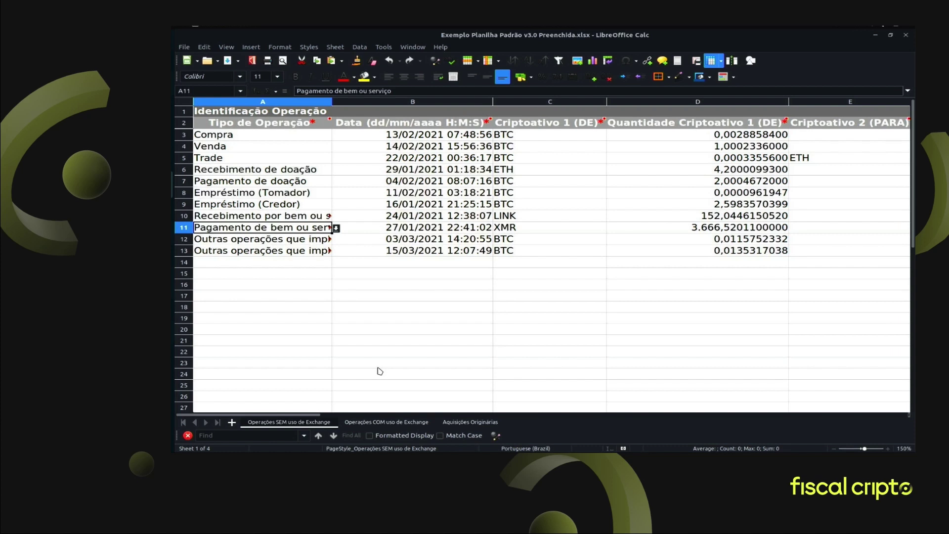
Review the operation types available for the Compra entry in A3 and examine its date and time in B3.
click(292, 140)
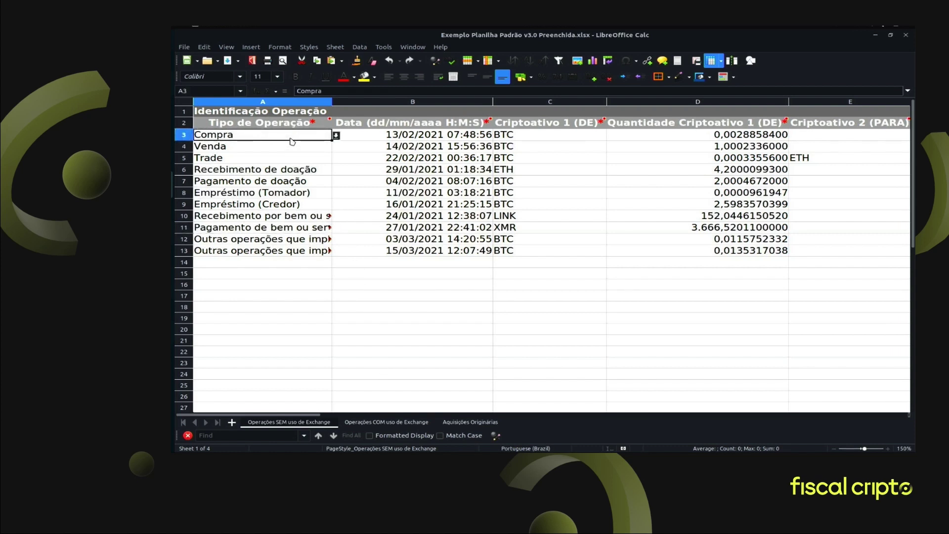
click(336, 135)
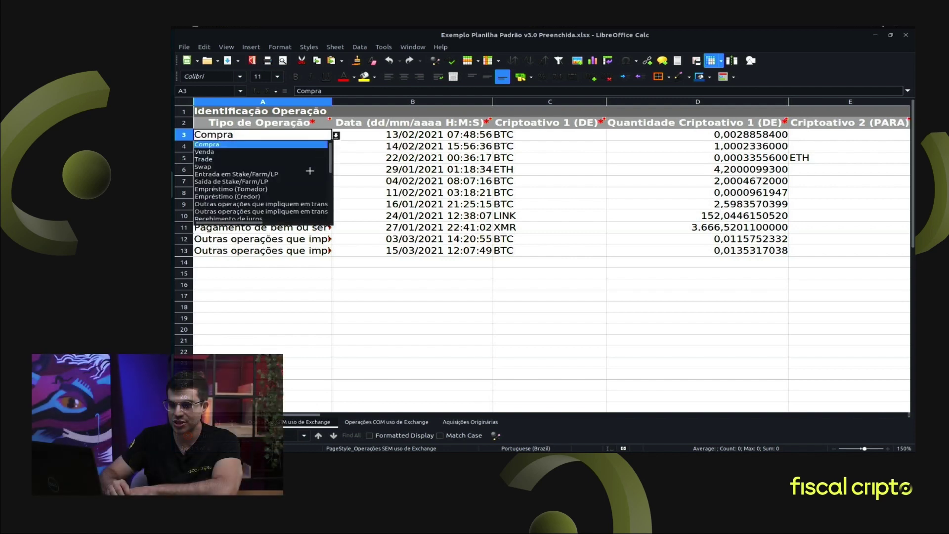
scroll(304, 187, down, 1)
scroll(300, 206, down, 4)
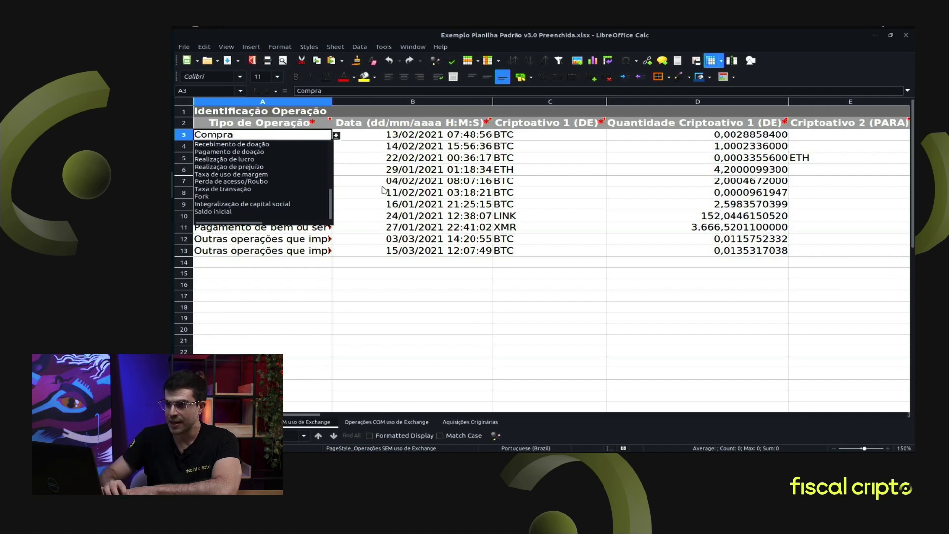
click(406, 138)
click(405, 138)
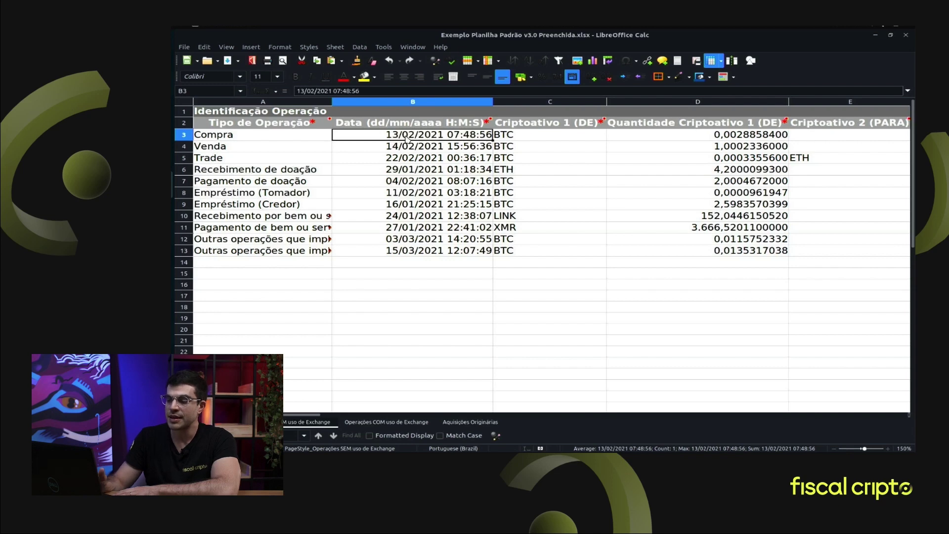
Examine the Criptoativo 1 (DE) and Criptoativo 2 (PARA) headers together with their quantity columns.
key(Right)
key(Right)
key(Right)
key(Right)
key(Left)
key(Left)
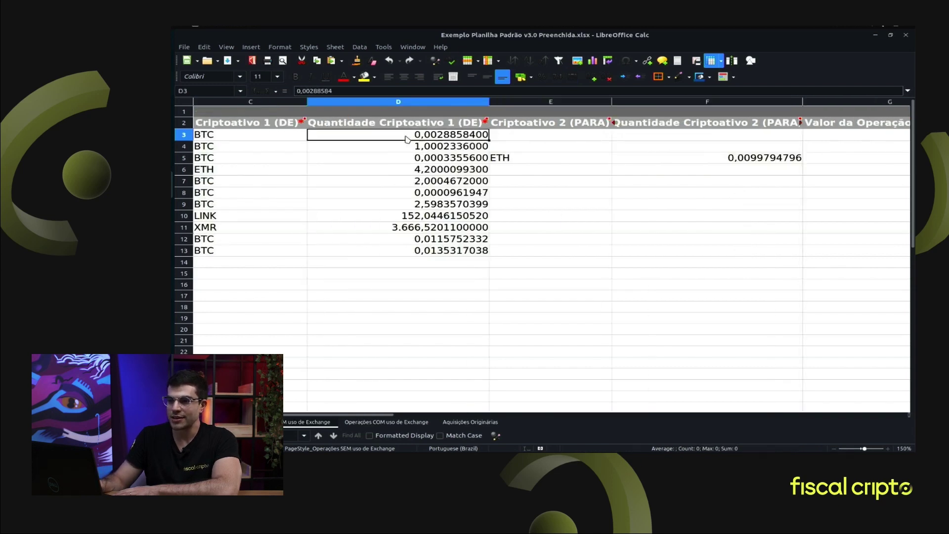
key(Left)
key(Up)
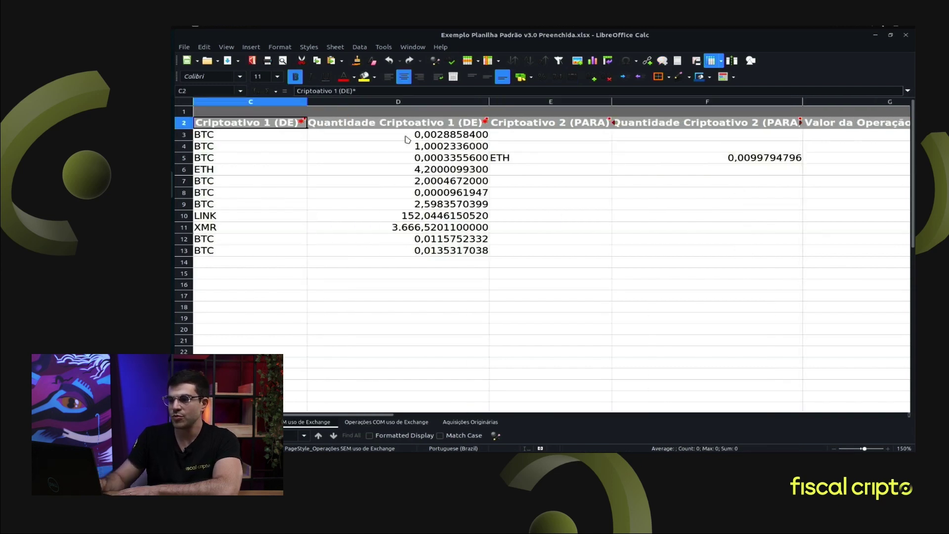
key(Right)
key(Right)
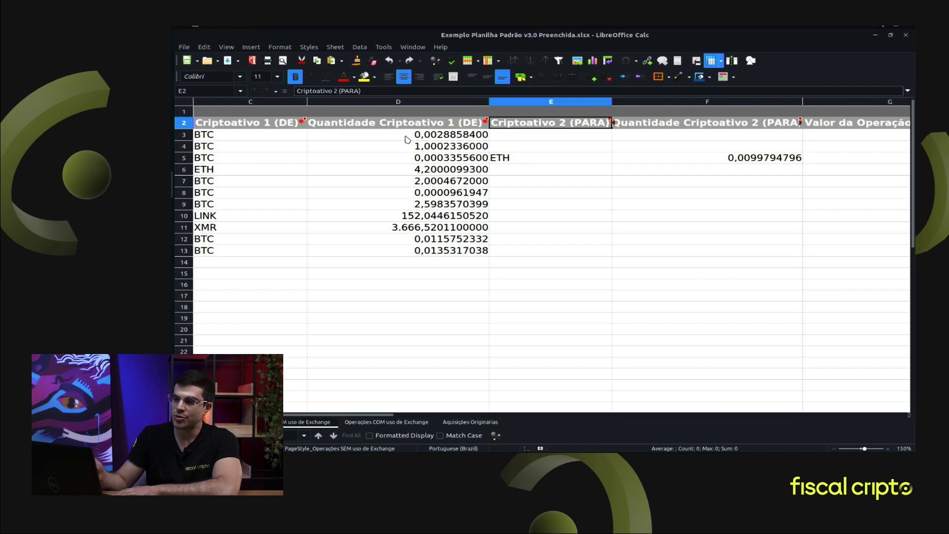
key(Right)
key(Left)
key(Left)
key(Left)
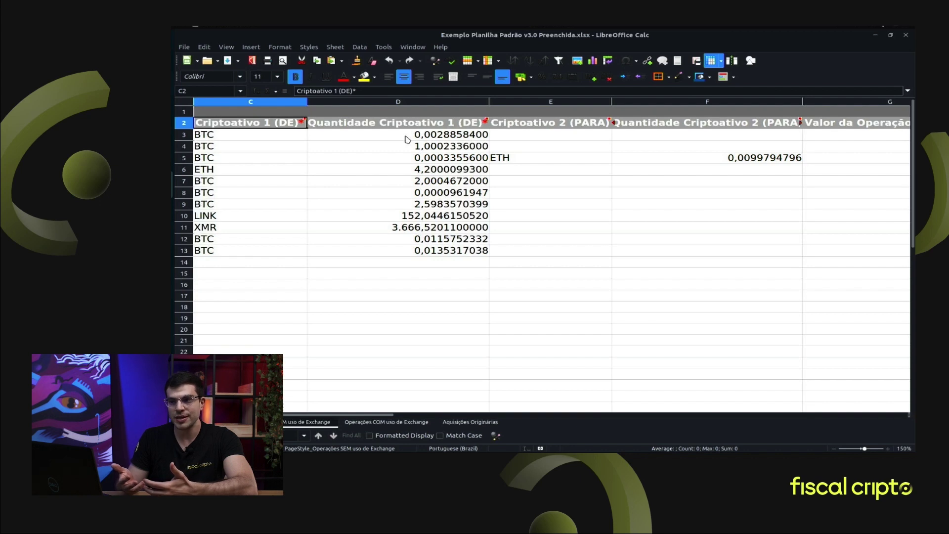
Select the Trade entry's cells from Criptoativo 1 (DE) through Criptoativo 2 (PARA), C5:E5.
key(Down)
key(Down)
key(Down)
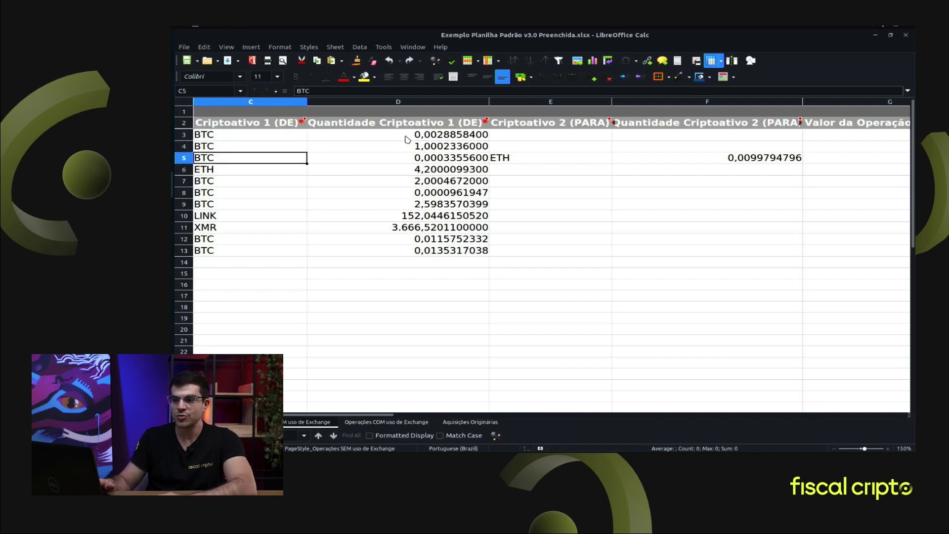
key(shift+Right)
key(shift+Right)
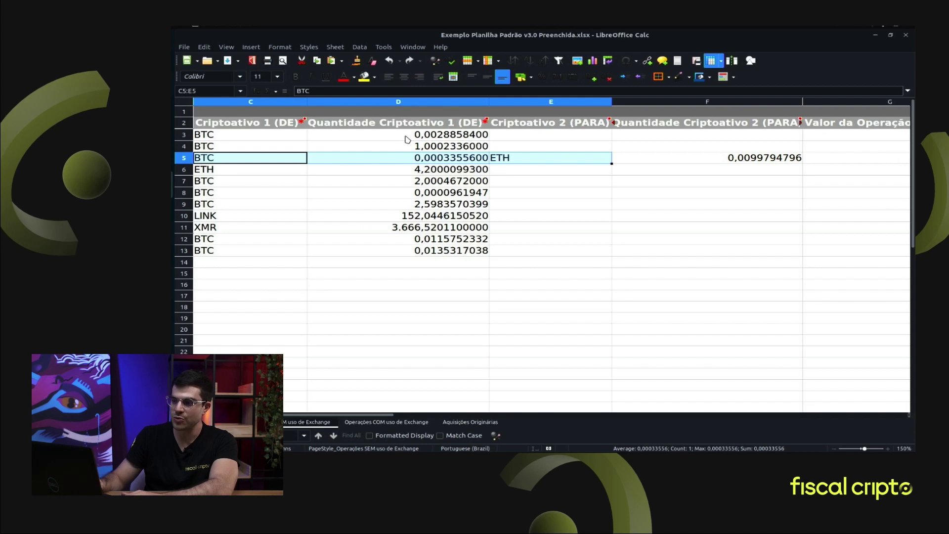
Inspect the Trade row's second crypto quantity, operation value and transaction fee columns, ending on Valor da Operação (em reais).
key(Right)
key(Right)
key(Right)
key(Right)
key(Right)
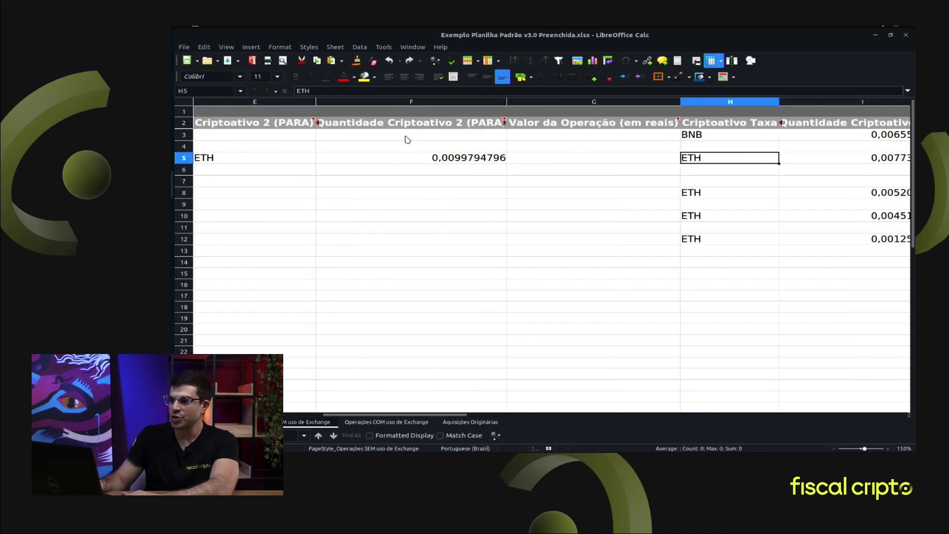
key(Right)
key(Right)
key(Left)
key(Left)
key(Left)
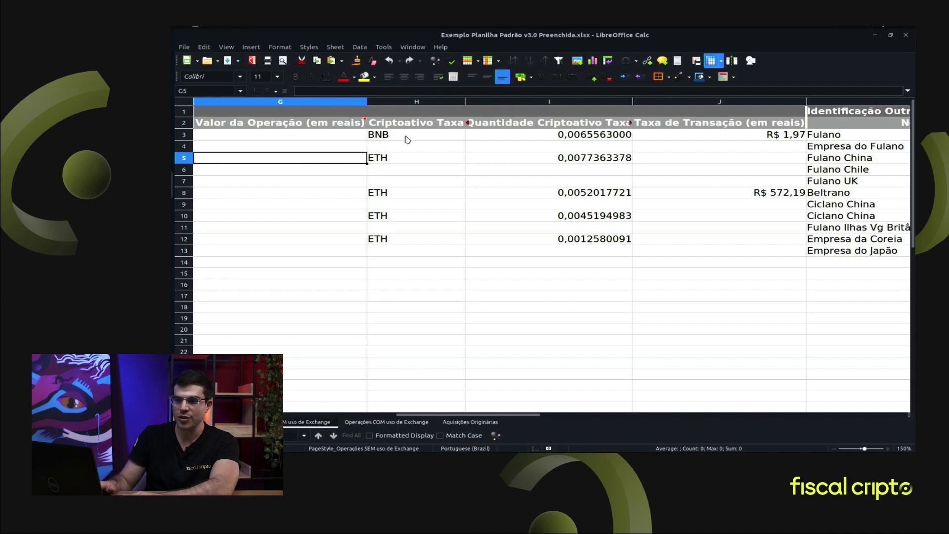
Select the Valor da Operação (em reais) cells G3:G12.
key(Up)
key(Up)
key(shift+Down)
key(shift+Down)
key(shift+Down)
key(shift+Down)
key(shift+Down)
key(shift+Down)
key(shift+Down)
key(shift+Down)
key(shift+Down)
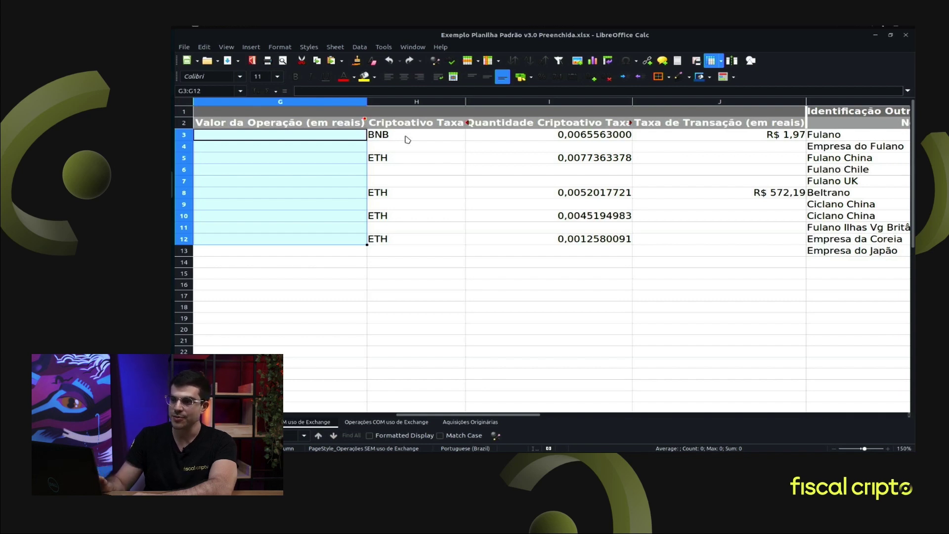
Examine the first entry's fee cryptoasset, fee quantity and transaction fee in reais in row 3.
click(408, 139)
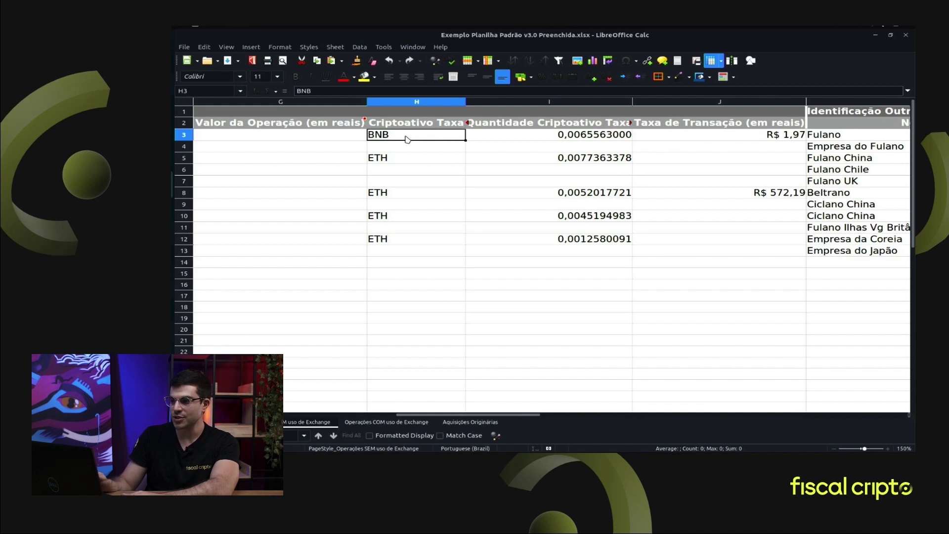
key(Right)
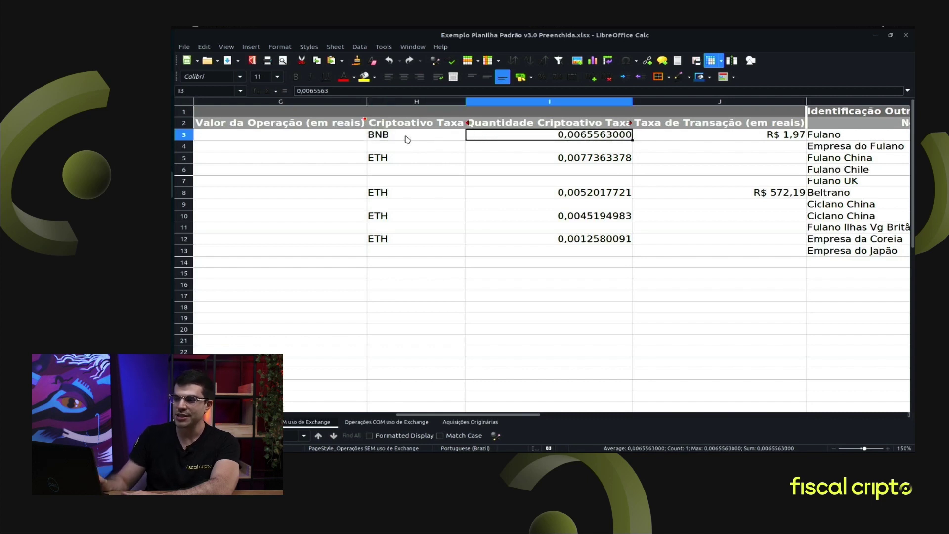
key(Right)
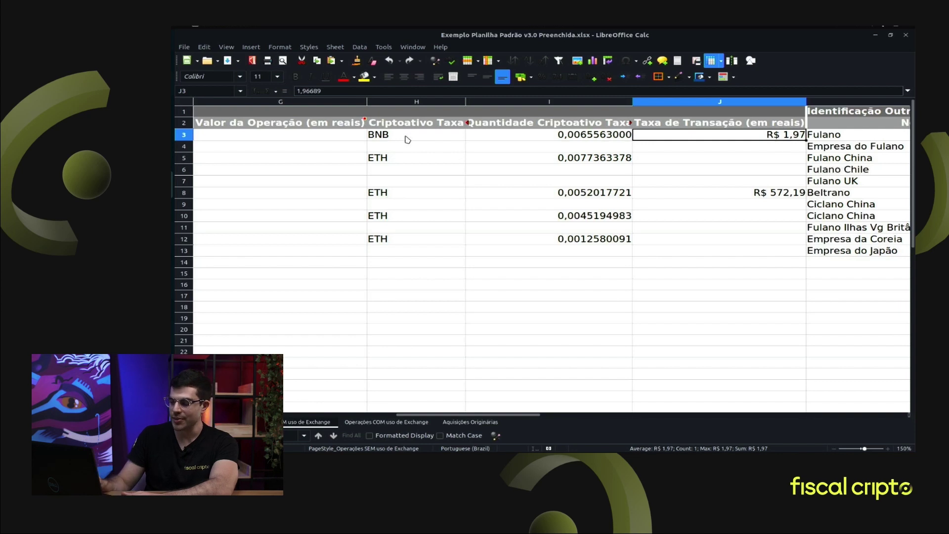
key(Right)
key(Left)
key(Left)
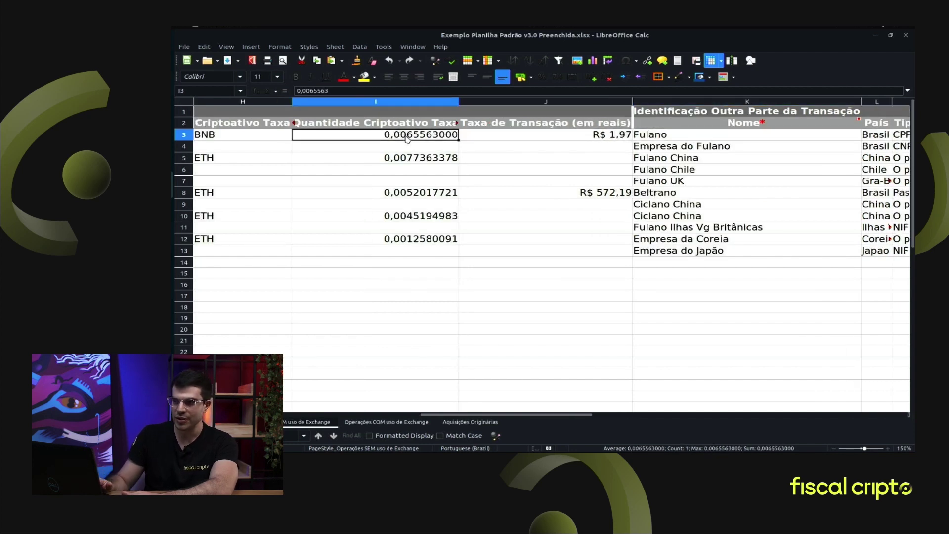
Review the other party's identification columns in row 3, covering name, country, tax ID type and tax ID.
key(Right)
key(Right)
key(Right)
key(Right)
key(Right)
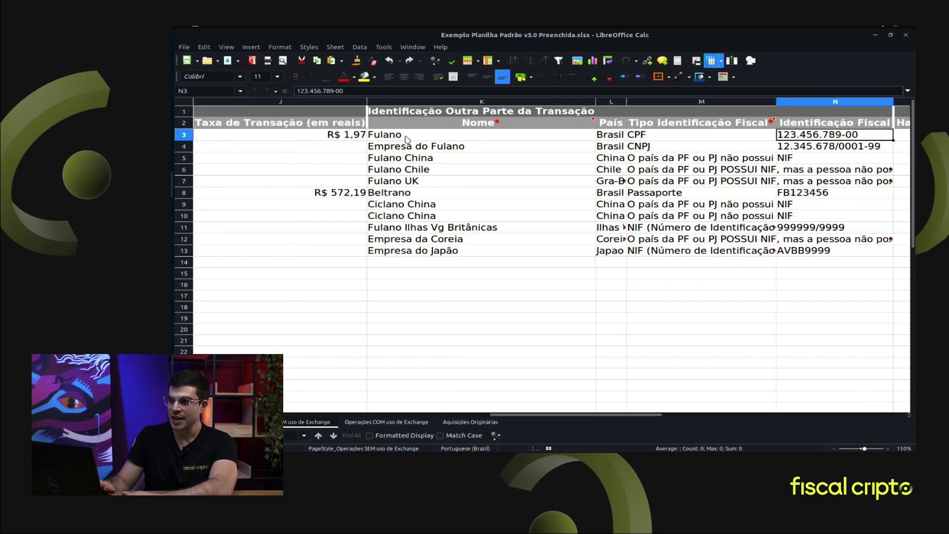
key(Right)
key(Left)
key(Left)
key(Left)
key(Left)
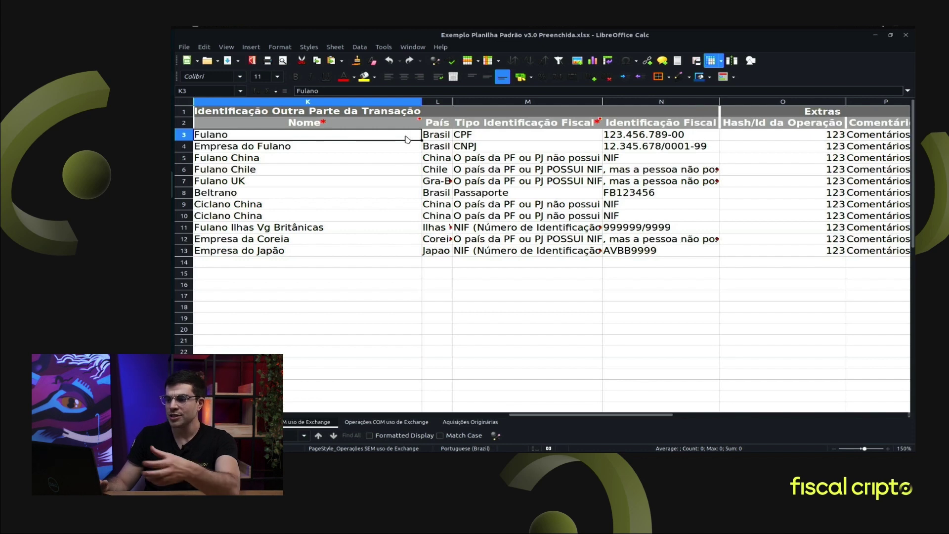
Open the "Operações COM uso de Exchange" sheet and review row 8 through the destination exchange and Hash/Id da Operação columns.
click(388, 422)
click(757, 192)
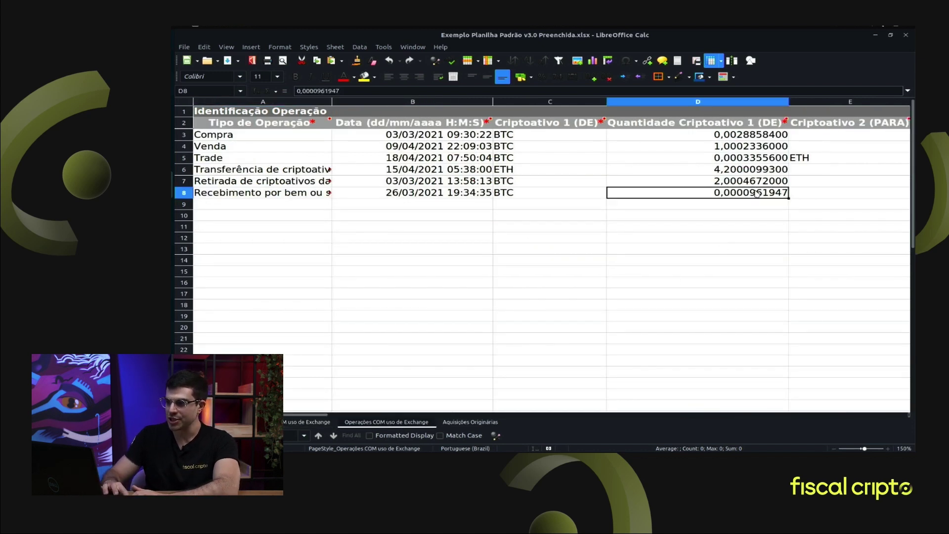
key(Right)
key(Right)
key(Right)
key(Right)
key(Right)
key(Right)
key(Right)
key(Right)
key(Right)
key(Right)
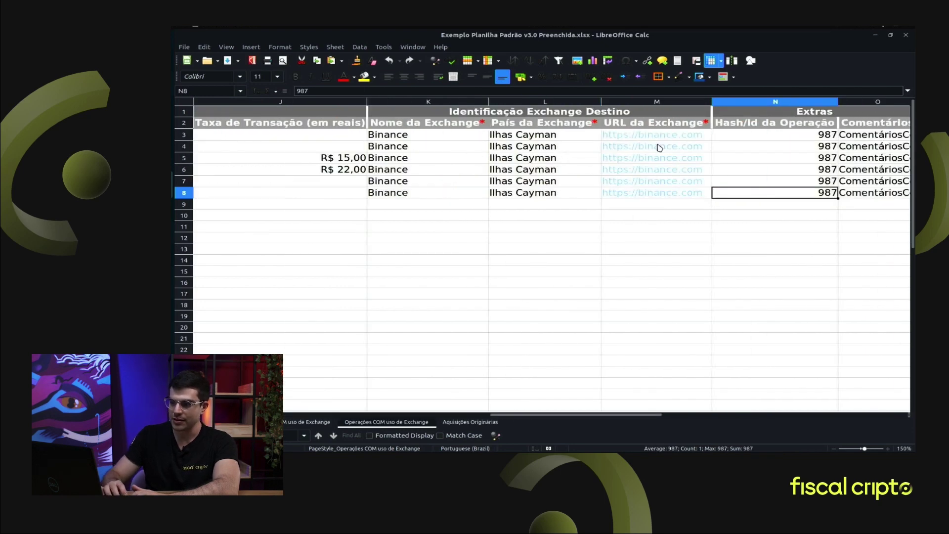
Open the "Aquisições Originárias" sheet and review the Mineração row through the fee and issuer identification columns.
click(466, 421)
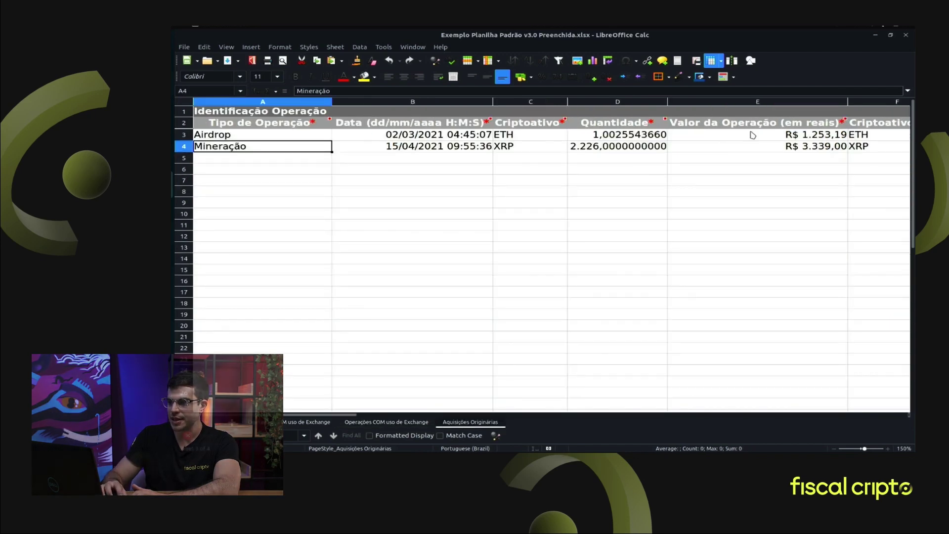
key(Right)
key(Right)
key(Right)
key(Right)
key(Right)
key(Right)
key(Right)
key(Right)
key(Right)
key(Right)
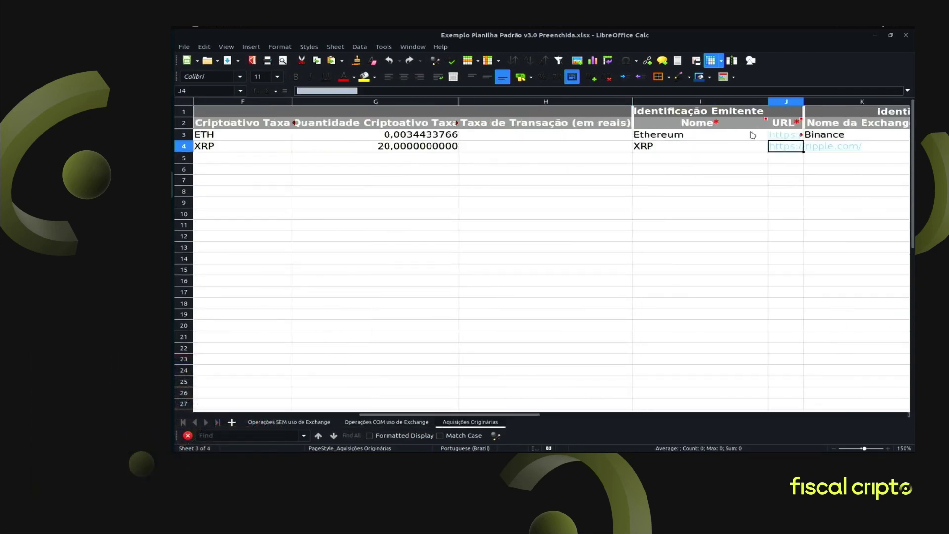
Examine the issuer, destination exchange and extras columns for the acquisitions, ending on the Airdrop entry's exchange name in K3.
key(Left)
key(Left)
key(Left)
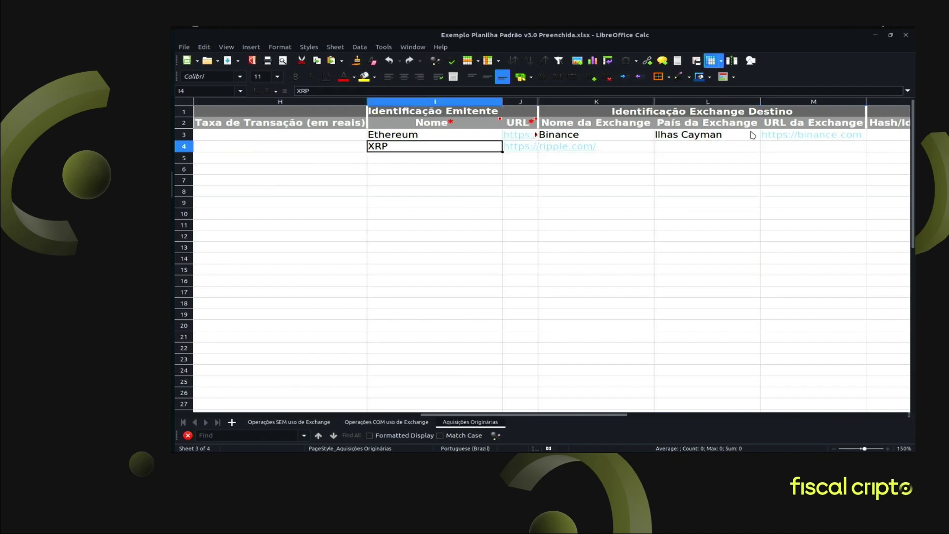
key(Right)
key(Right)
key(Right)
key(Right)
key(Right)
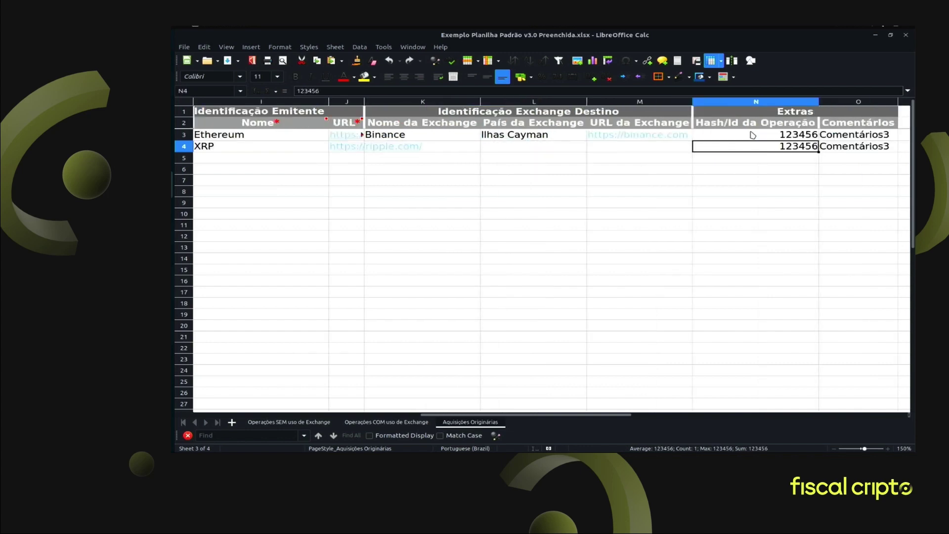
key(Left)
key(Left)
key(Left)
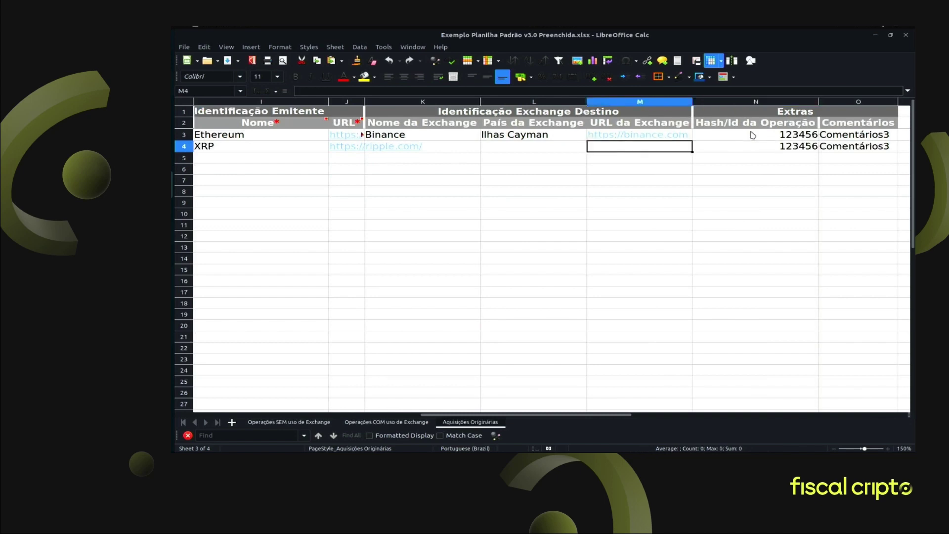
key(Up)
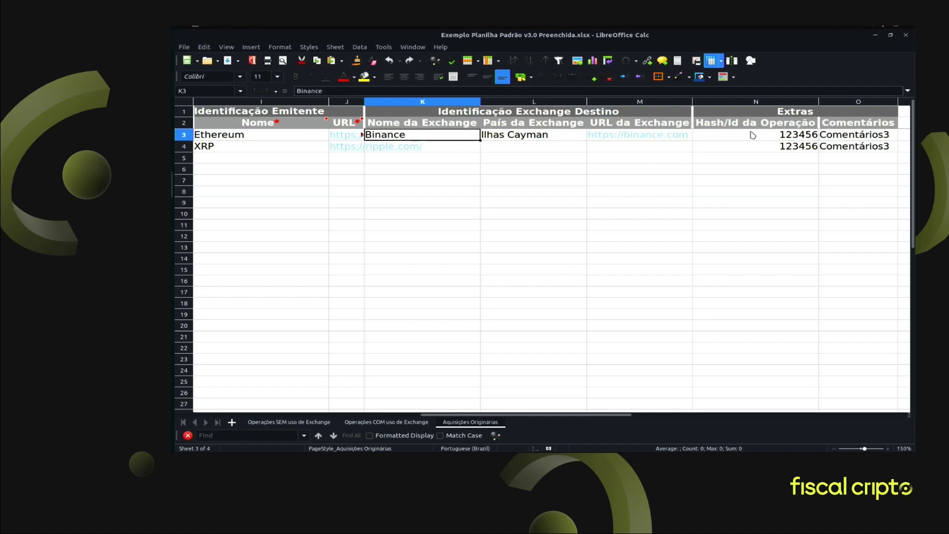
Go back along row 3 to the Airdrop entry's operation type in A3.
key(Left)
key(Left)
key(Left)
key(Left)
key(Left)
key(Left)
key(Left)
key(Left)
key(Left)
key(Left)
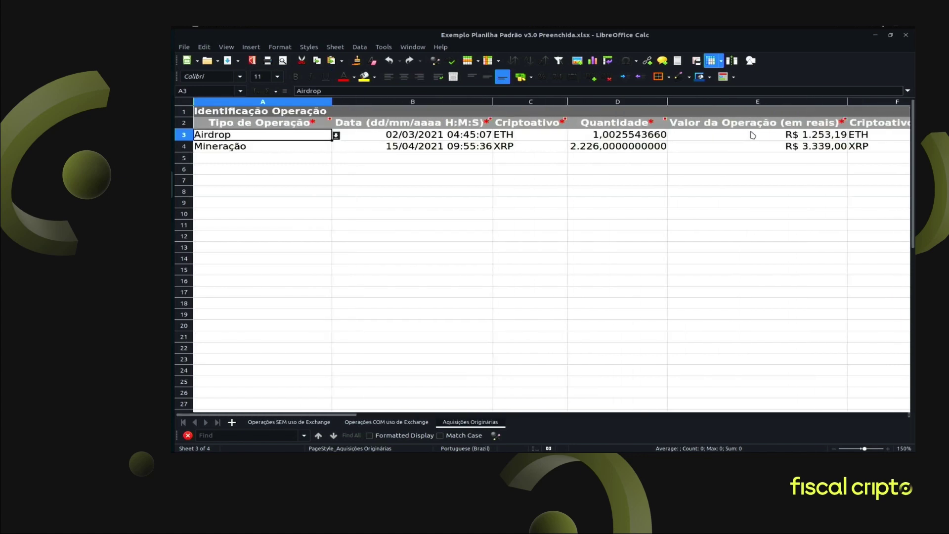
Return to the "Operações COM uso de Exchange" sheet and go back along row 8 to the operation type in A8.
click(364, 424)
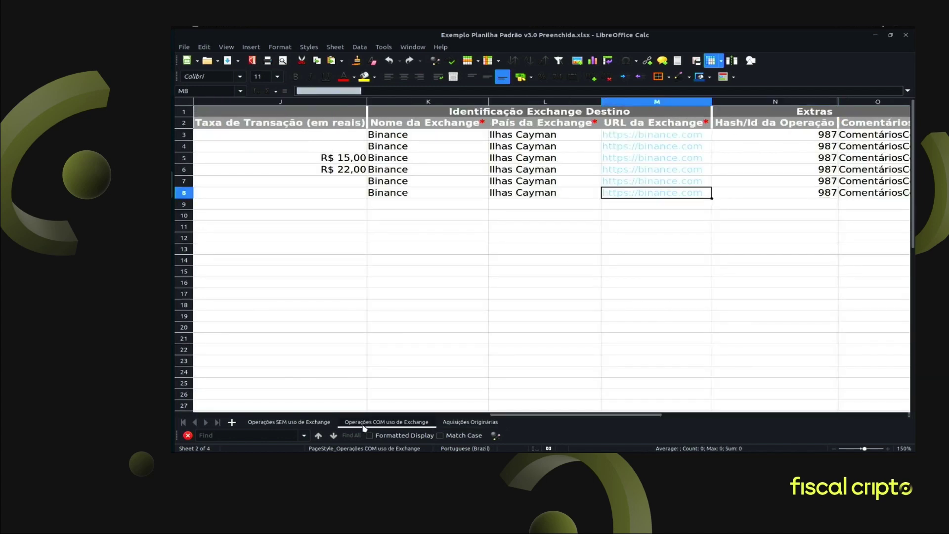
key(Left)
key(Left)
key(Left)
key(Left)
key(Left)
key(Left)
key(Left)
key(Left)
key(Left)
key(Left)
key(Left)
key(Left)
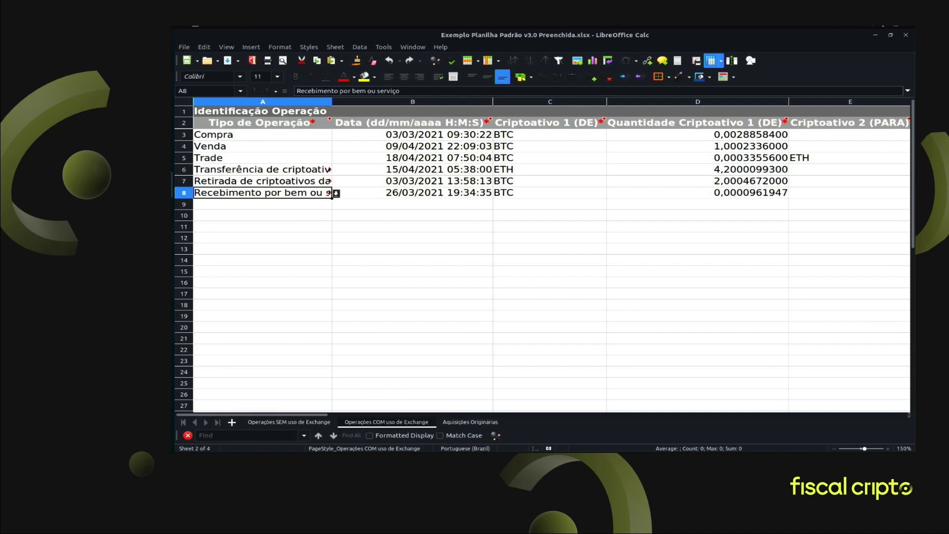
Switch to the Kucoin_Spot Orders_Filled Orders.xlsx workbook and review the row 2 columns, ending on the Symbol cell E2.
key(alt+Tab)
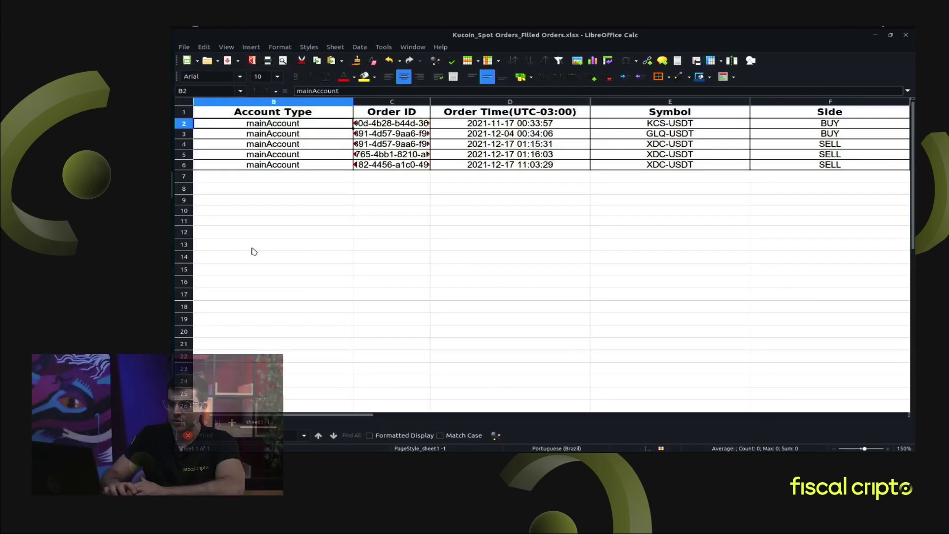
key(Right)
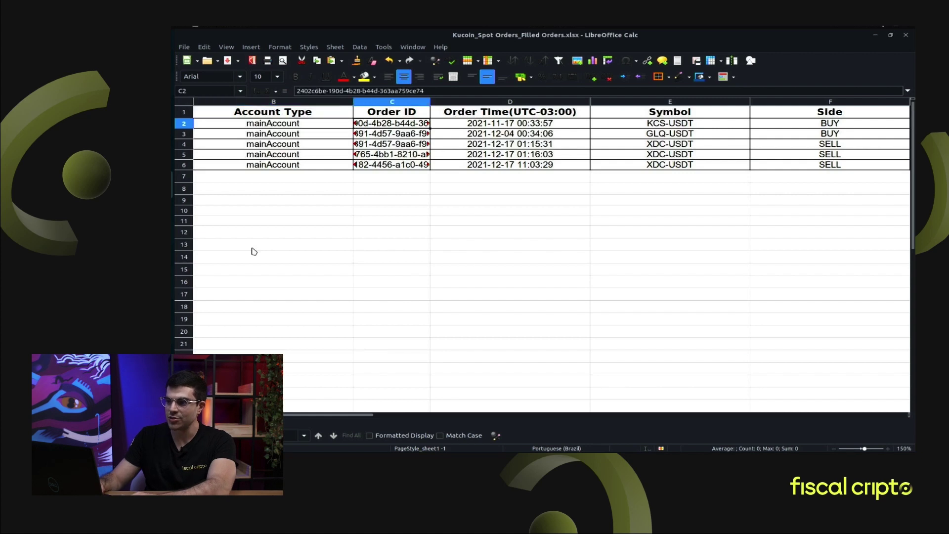
key(Right)
key(Right)
key(Right)
key(Right)
key(Right)
key(Left)
key(Left)
key(Left)
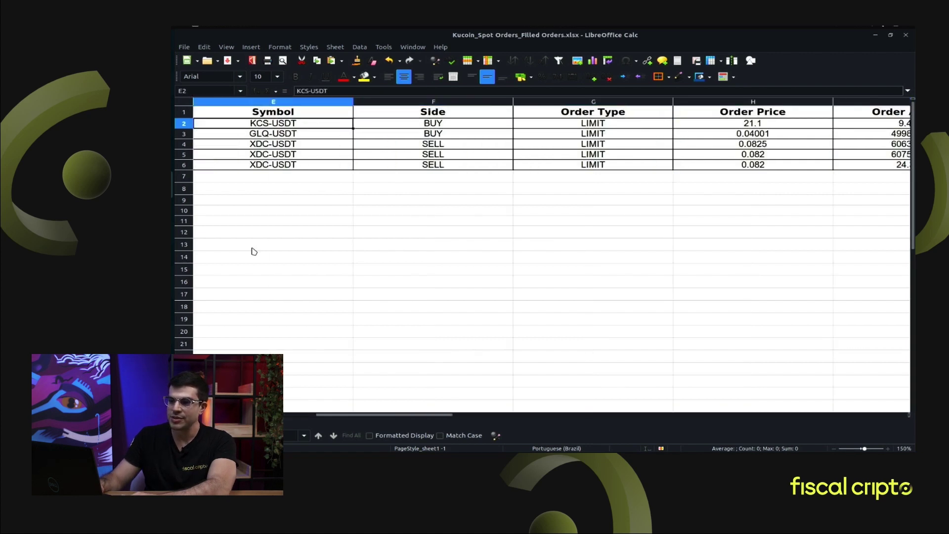
Highlight the Symbol column from its header through the last order, E1:E6.
key(shift+Down)
key(shift+Down)
key(shift+Down)
key(shift+Down)
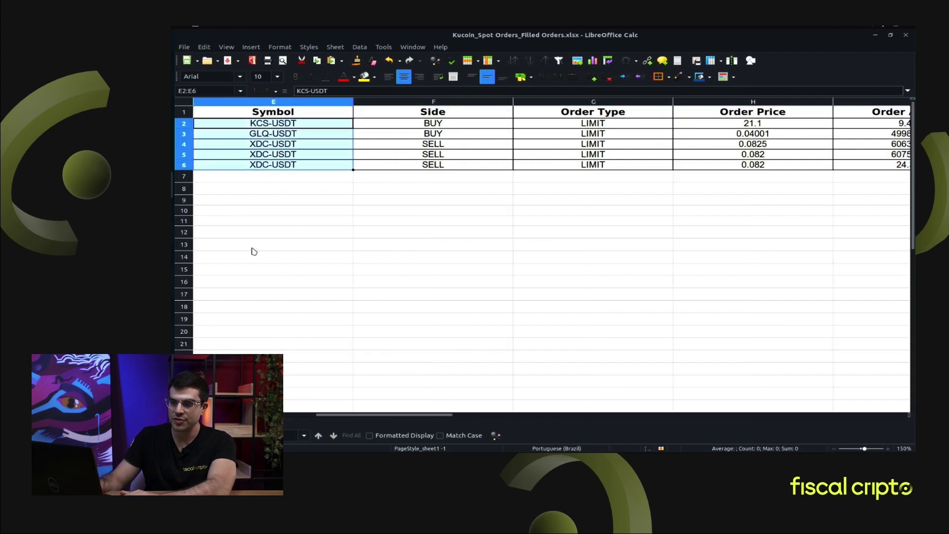
key(ctrl+Up)
key(shift+Down)
key(shift+Down)
key(shift+Down)
key(shift+Down)
key(shift+Down)
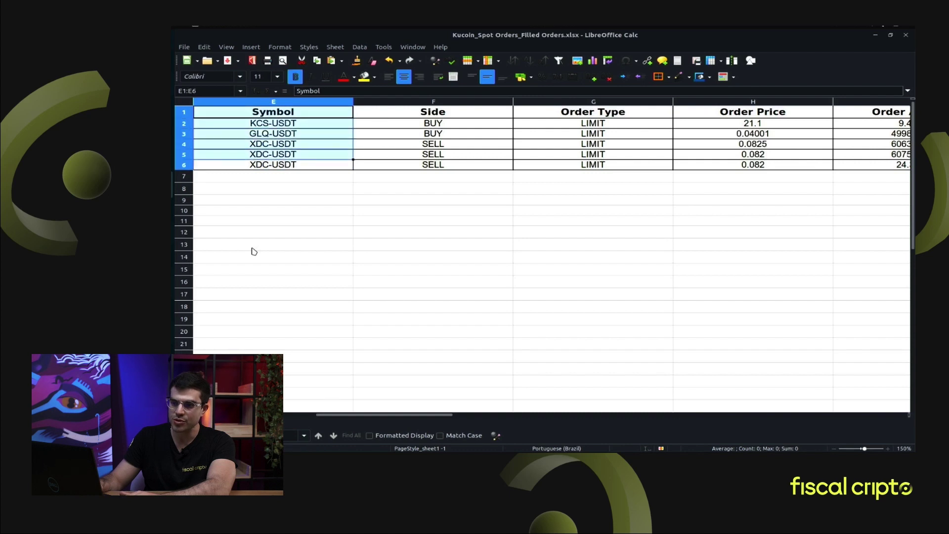
Highlight the Side column F1:F6, ending on the first order's side in F2.
key(Right)
key(shift+Down)
key(shift+Down)
key(shift+Down)
key(shift+Down)
key(shift+Down)
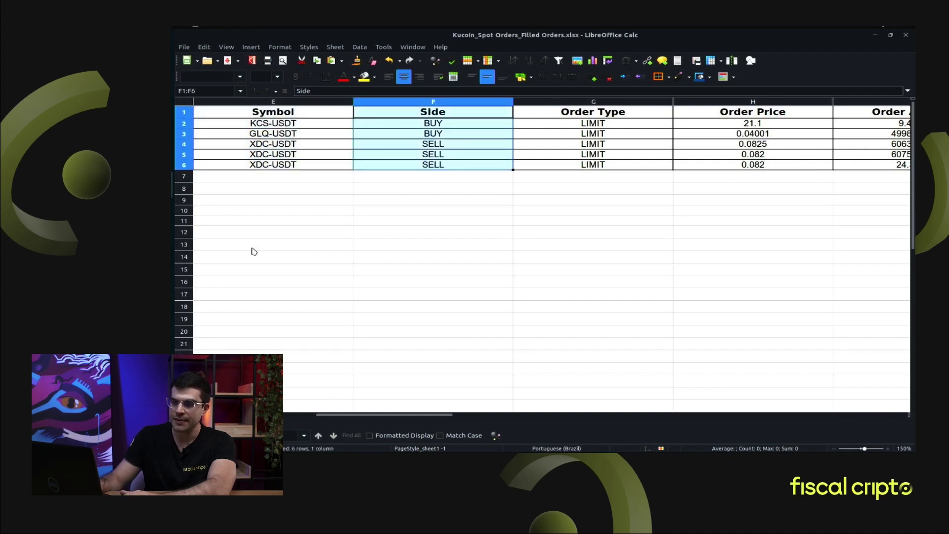
key(Down)
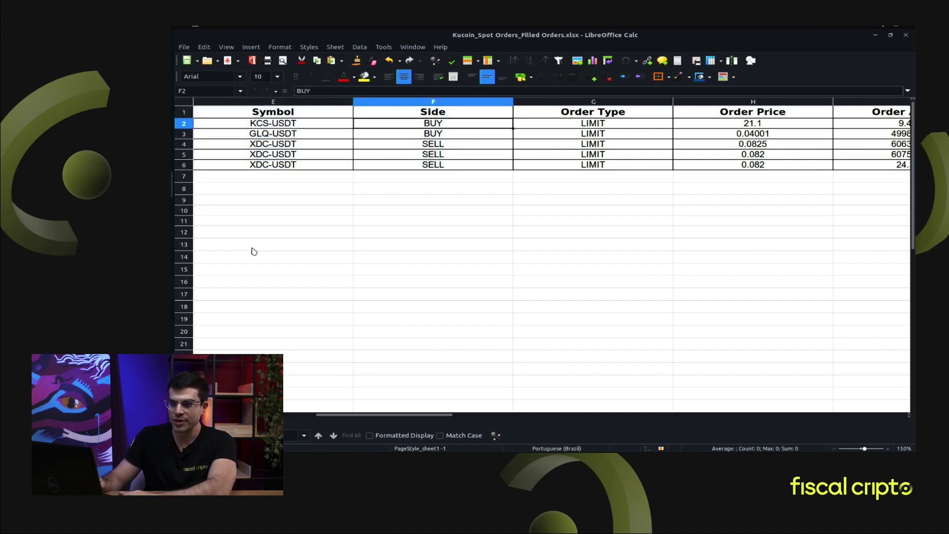
Compare the Side and Symbol cells of the orders in rows 2 to 4, highlighting KCS and GLQ in their trading pairs.
double_click(451, 127)
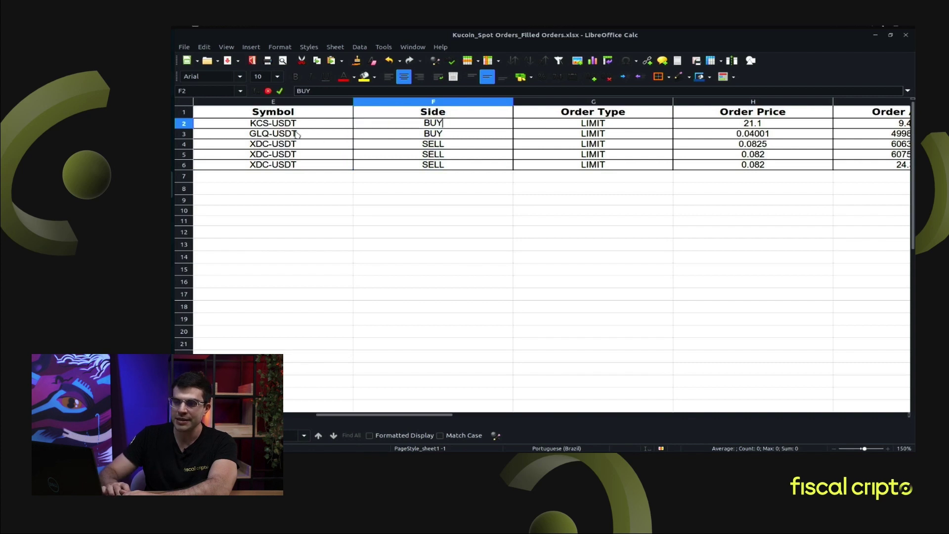
double_click(271, 124)
drag(270, 122, 242, 120)
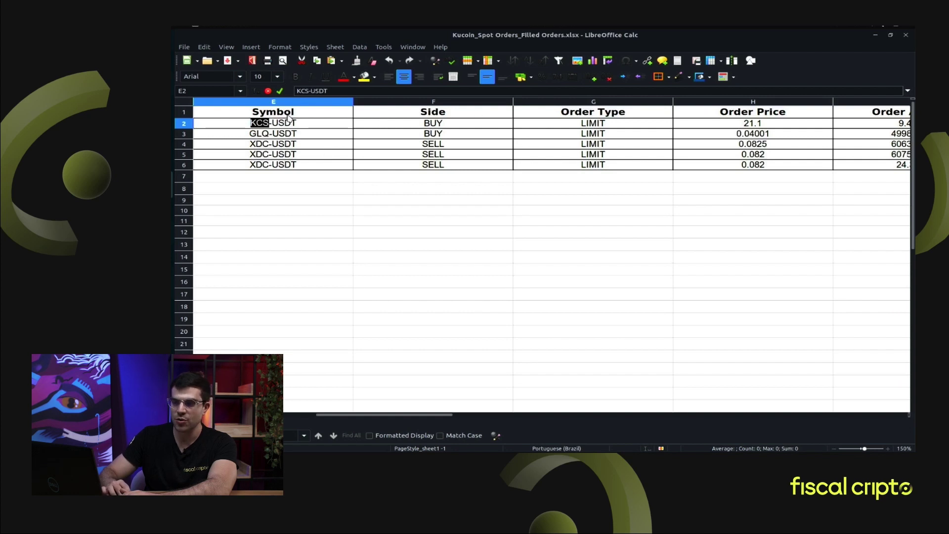
click(435, 135)
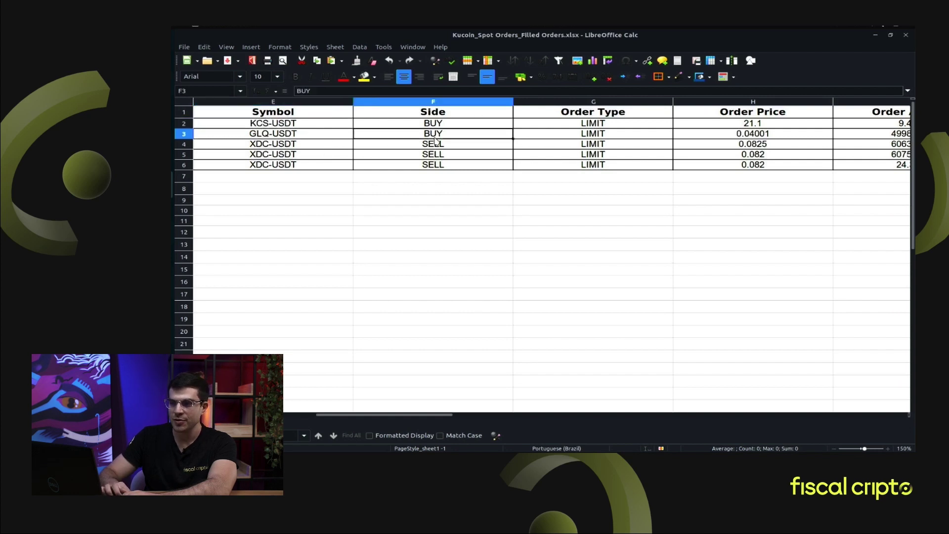
click(273, 138)
double_click(237, 132)
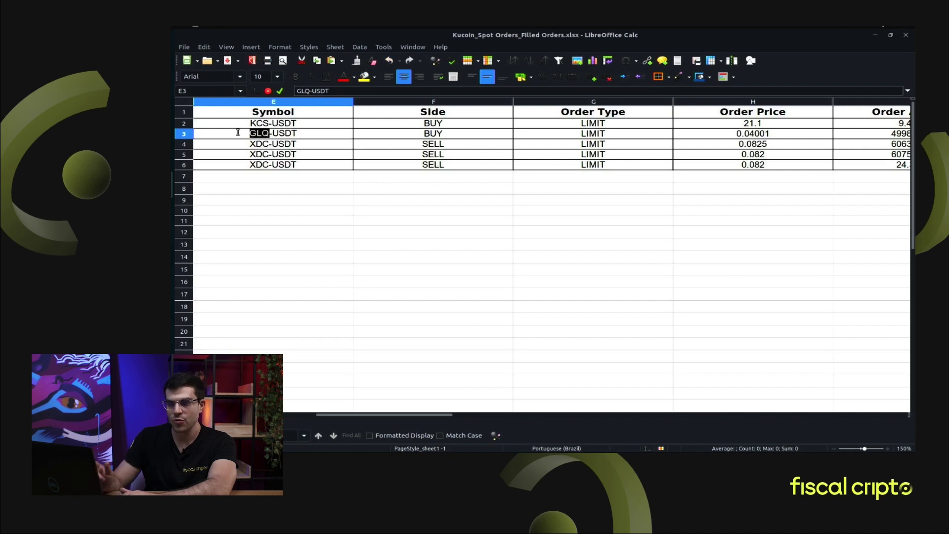
click(435, 145)
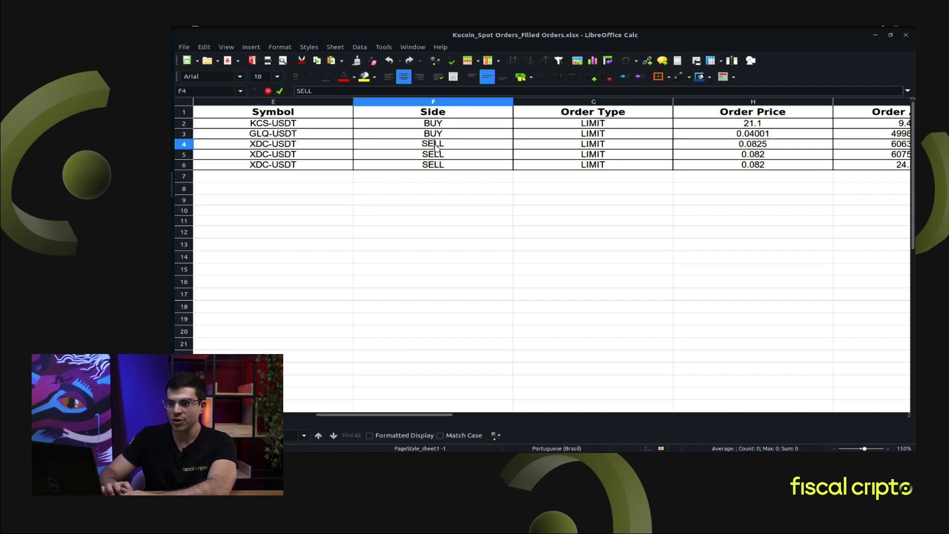
click(267, 146)
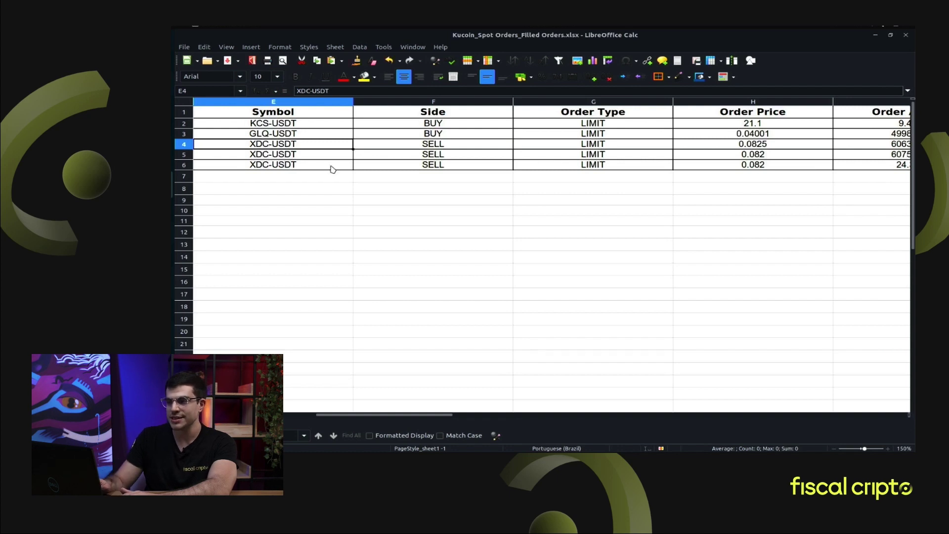
Go along row 4 to the Filled Amount column and highlight K1:K6.
key(Tab)
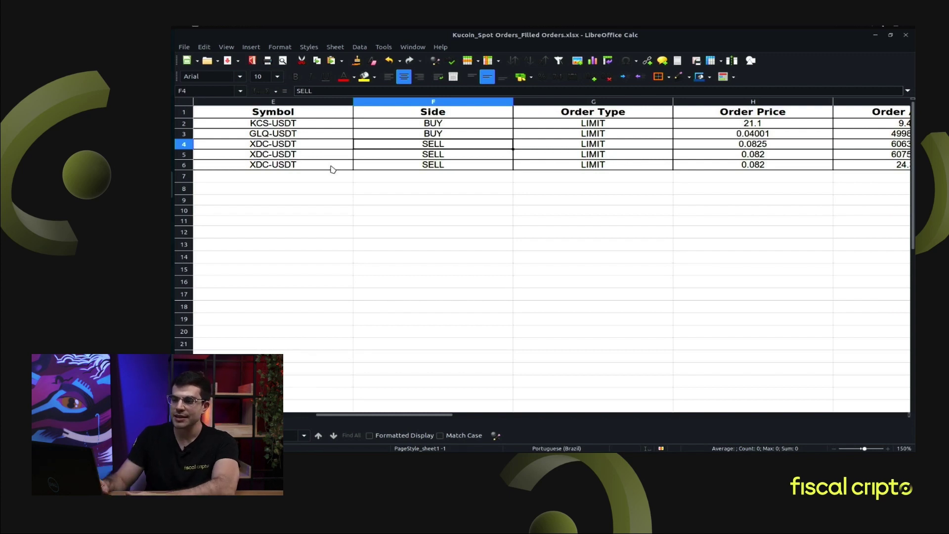
key(Tab)
key(Tab)
key(Tab)
key(Tab)
key(Tab)
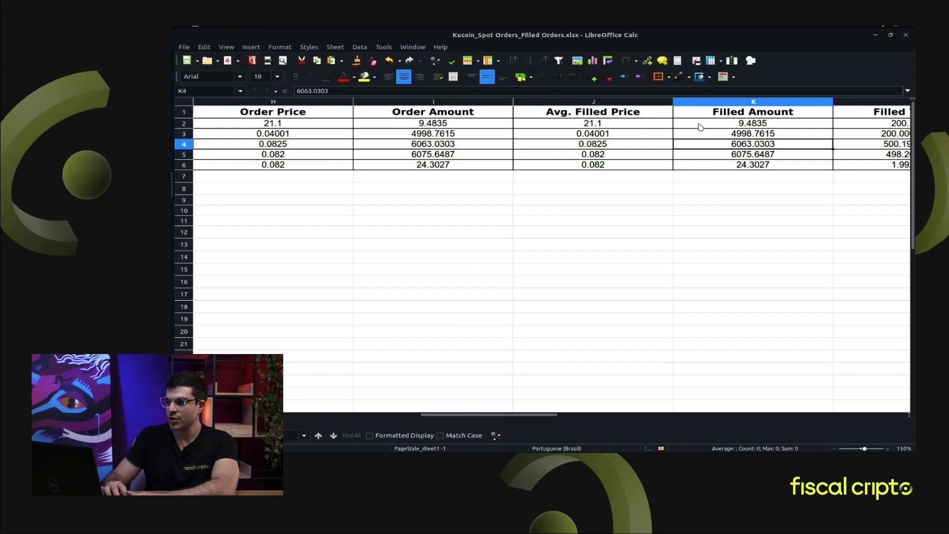
click(707, 115)
drag(707, 115, 699, 168)
Highlight the Order Amount column I1:I6.
key(Left)
key(Left)
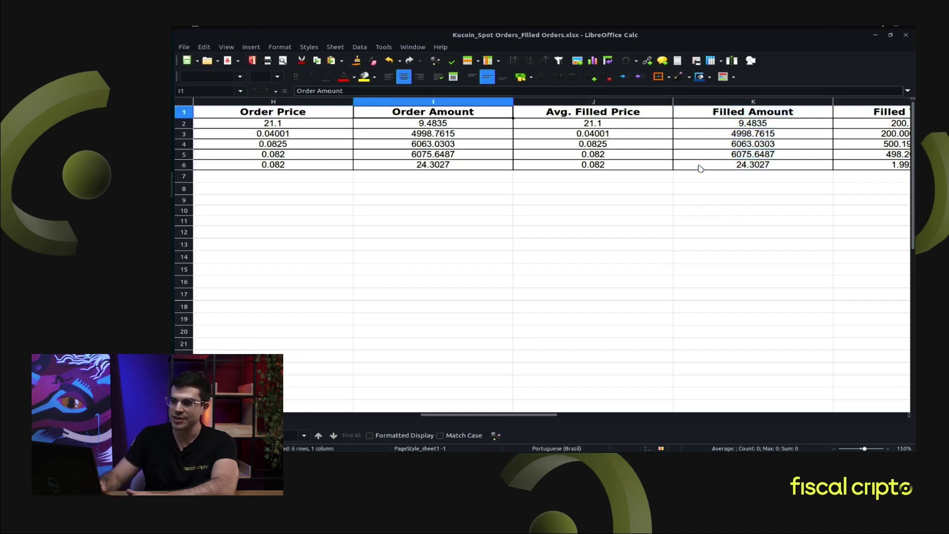
key(shift+Down)
key(shift+Down)
key(shift+Down)
key(shift+Down)
key(shift+Down)
Highlight the Avg. Filled Price column J1:J6.
key(Right)
key(Right)
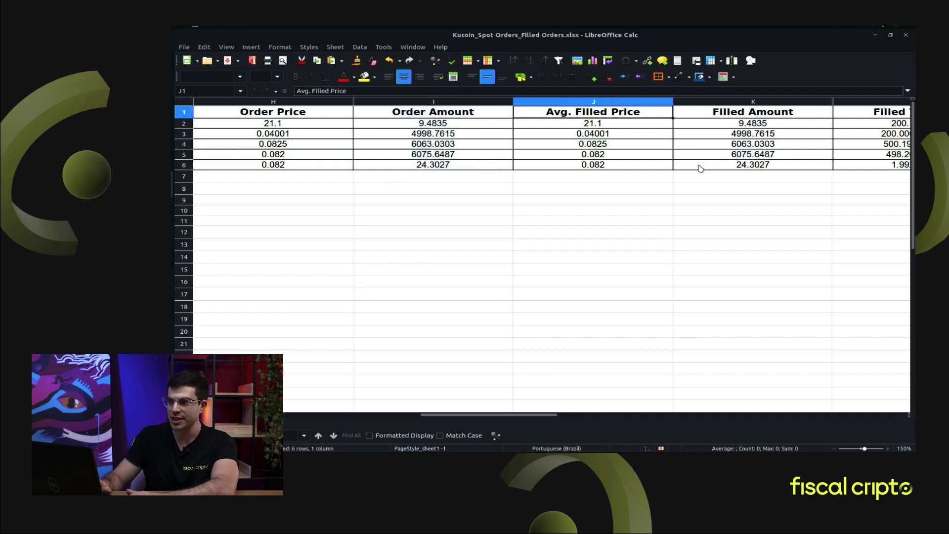
key(shift+Down)
key(shift+Down)
key(shift+Down)
key(shift+Down)
key(shift+Down)
Review the Filled Volume columns and highlight the Filled Time column N1:N6.
key(Right)
key(Right)
key(Right)
key(Right)
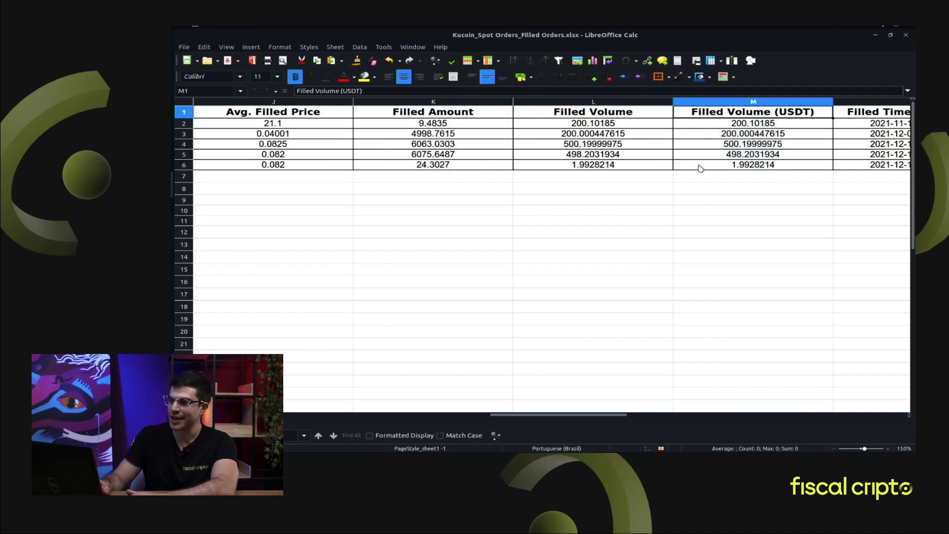
key(Left)
key(shift+Down)
key(shift+Down)
key(shift+Down)
key(shift+Down)
key(shift+Down)
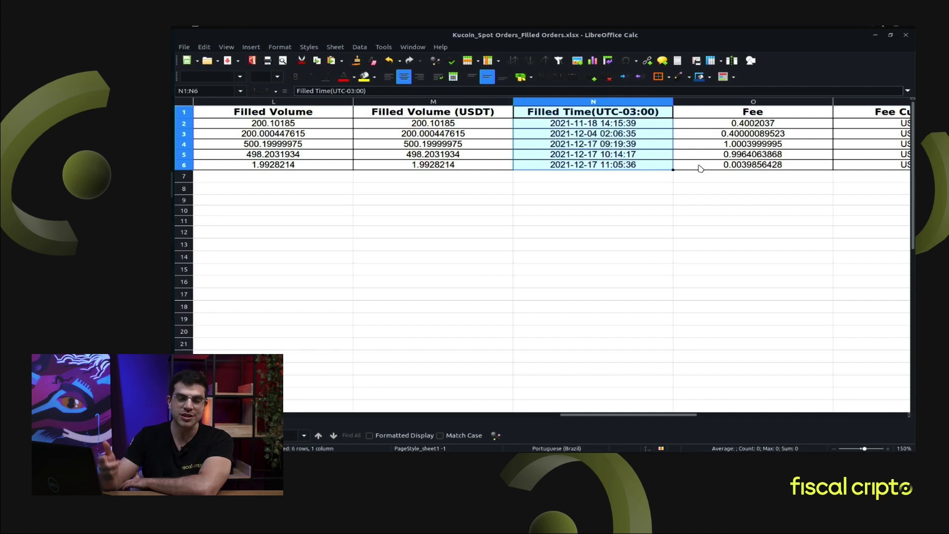
Review the headers from Filled Time to Status, and highlight the Fee and Fee Currency columns O1:P6.
click(651, 118)
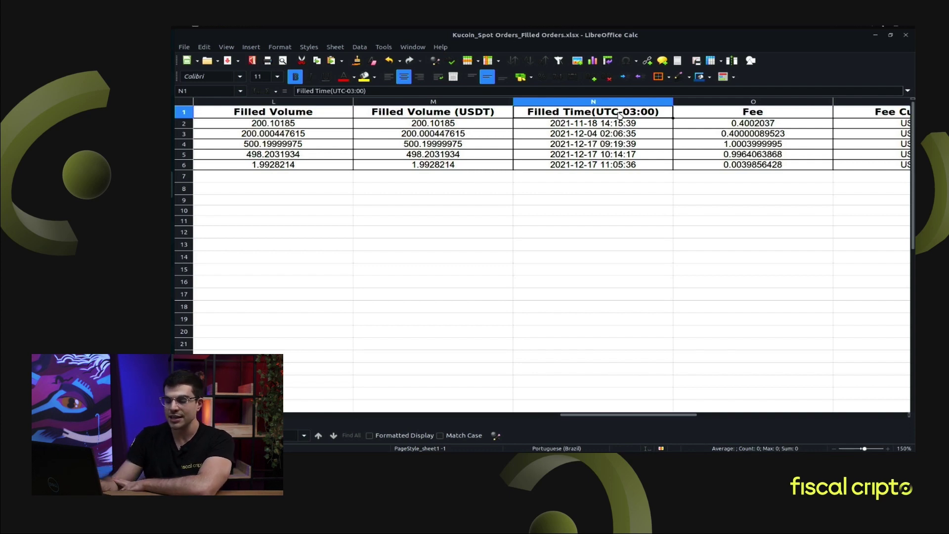
key(Right)
key(Right)
key(Right)
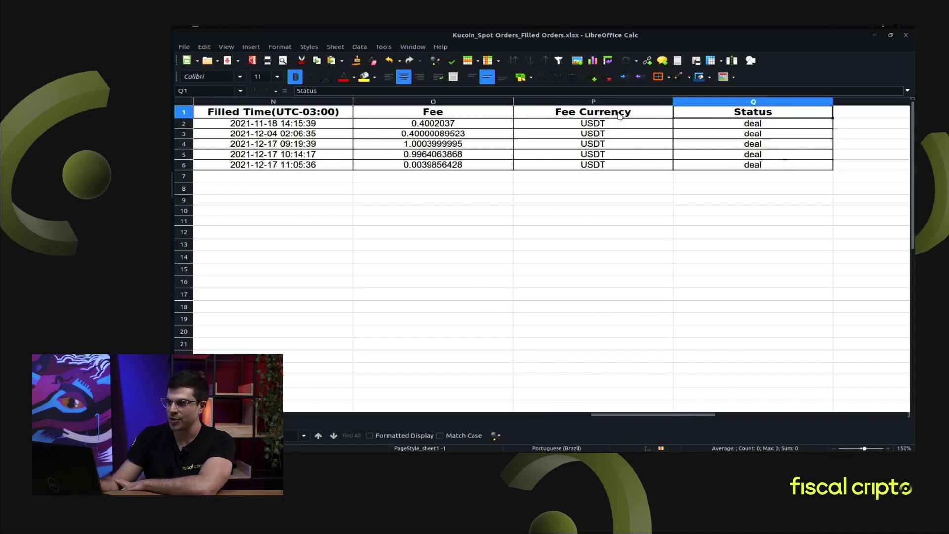
key(Left)
key(shift+Left)
key(shift+Down)
key(shift+Down)
key(shift+Down)
key(shift+Down)
key(shift+Down)
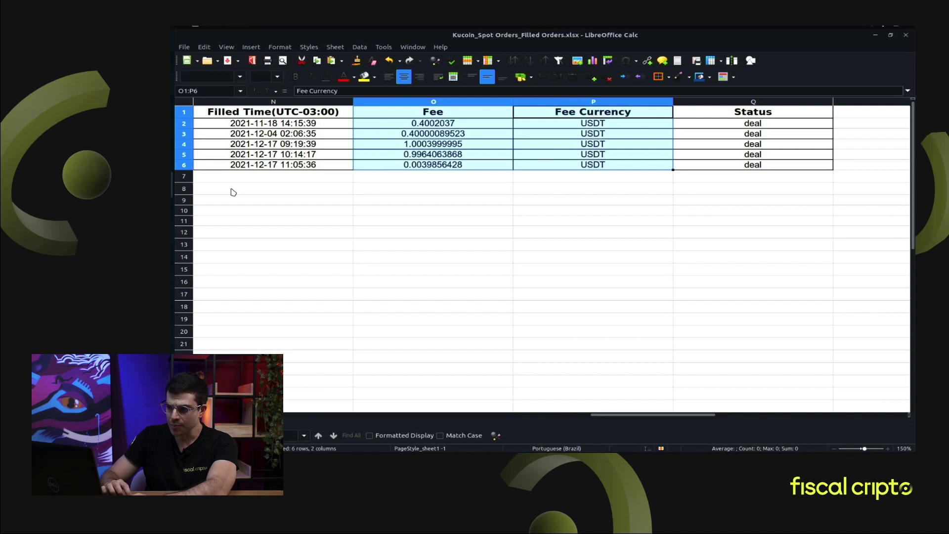
Switch to the Fiscal Cripto web app and add a new wallet for the KuCoin exchange.
click(171, 101)
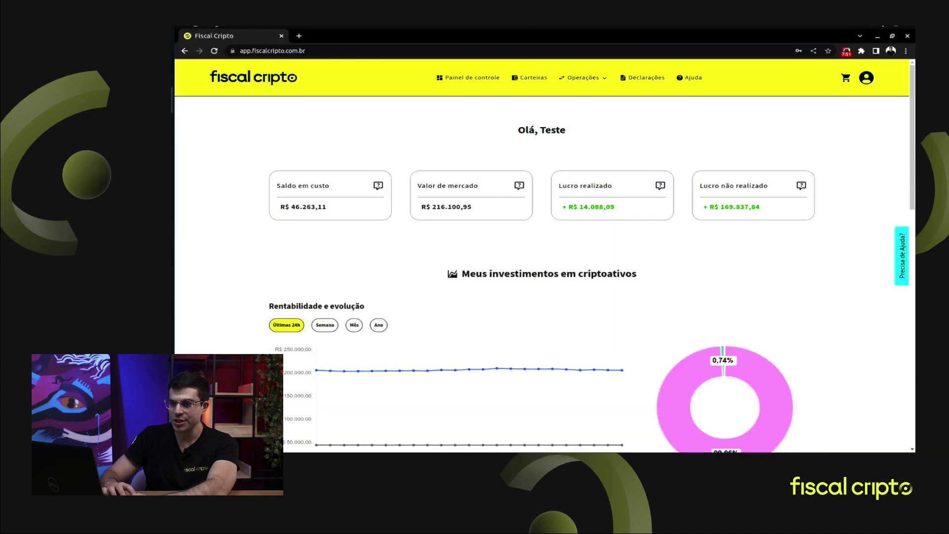
click(539, 85)
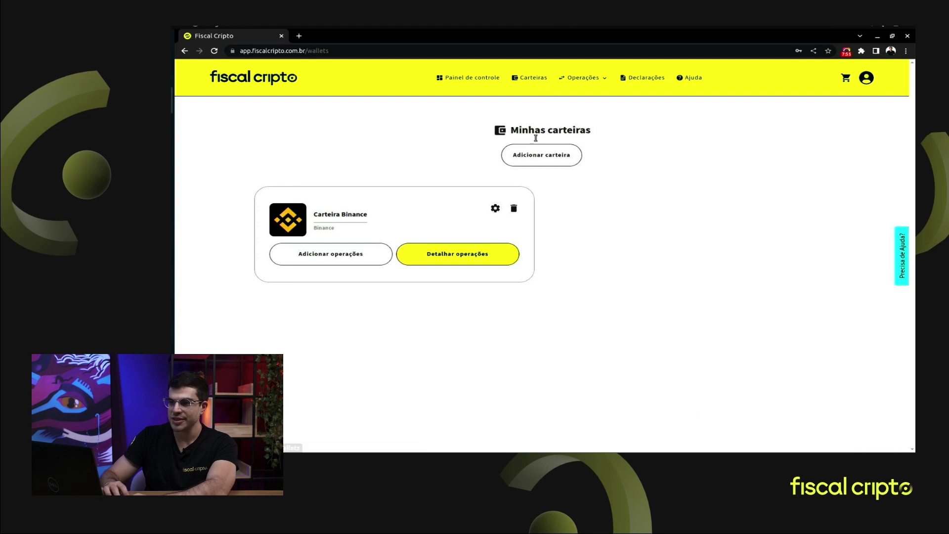
click(530, 158)
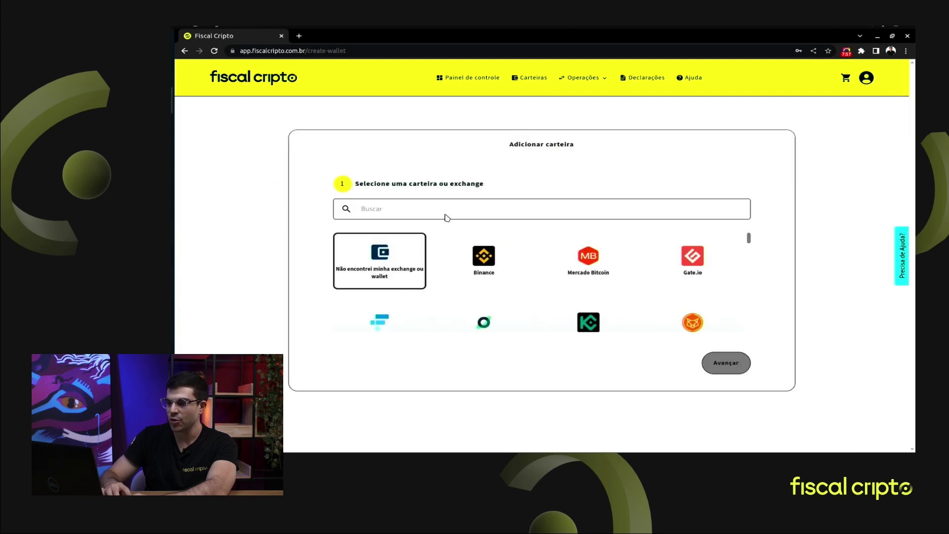
click(560, 308)
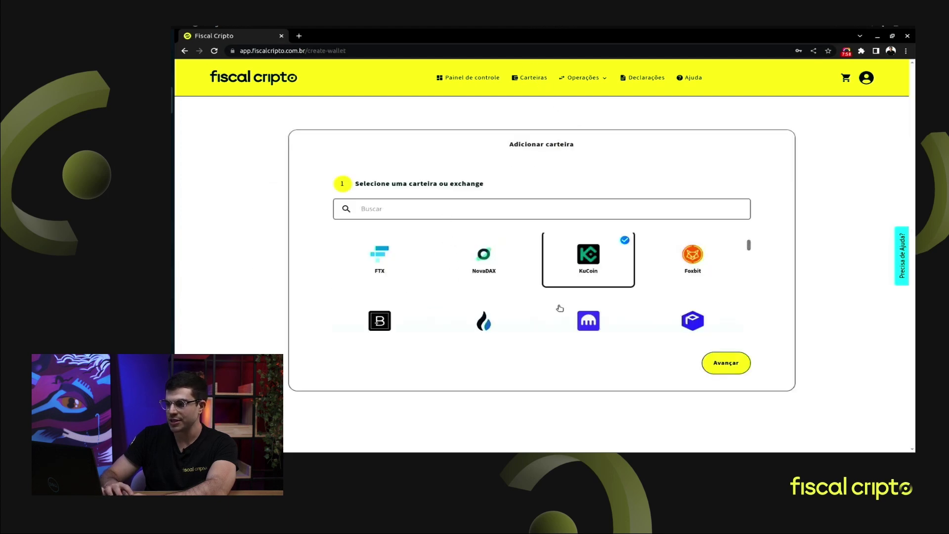
click(738, 367)
click(731, 384)
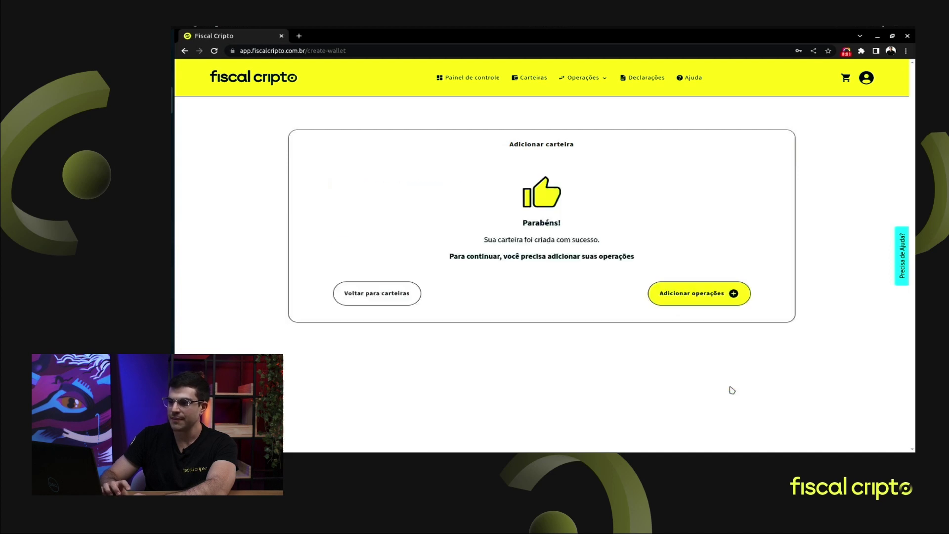
Start adding operations to the new KuCoin wallet and download the "planilha padrão" template.
click(688, 296)
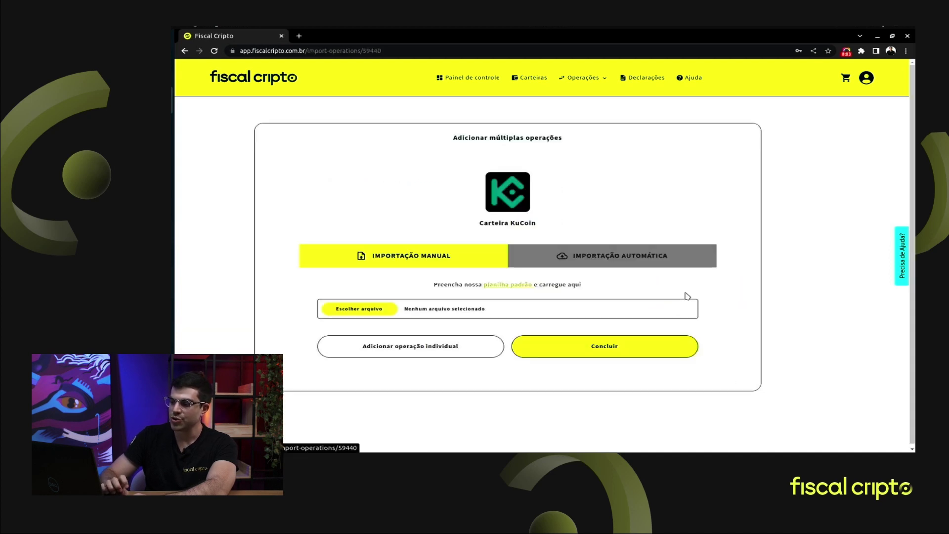
click(492, 285)
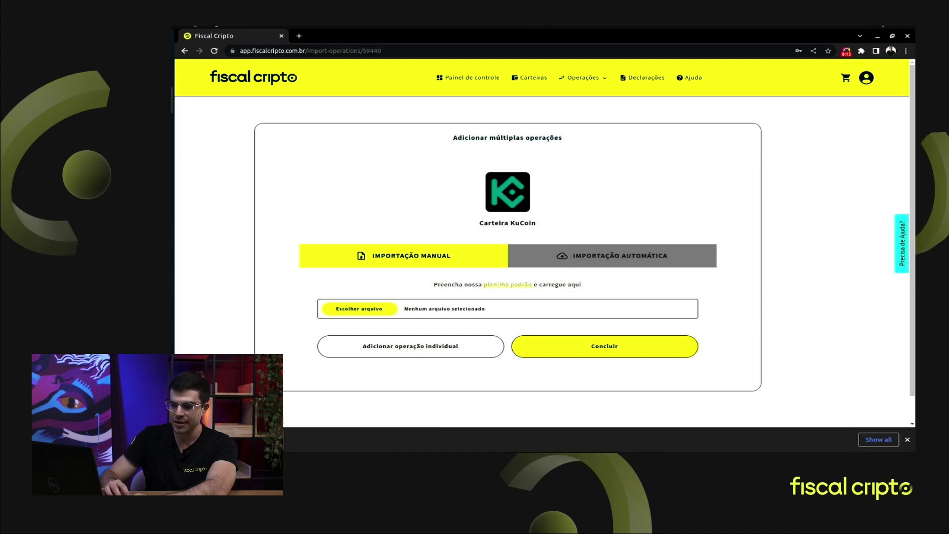
click(232, 440)
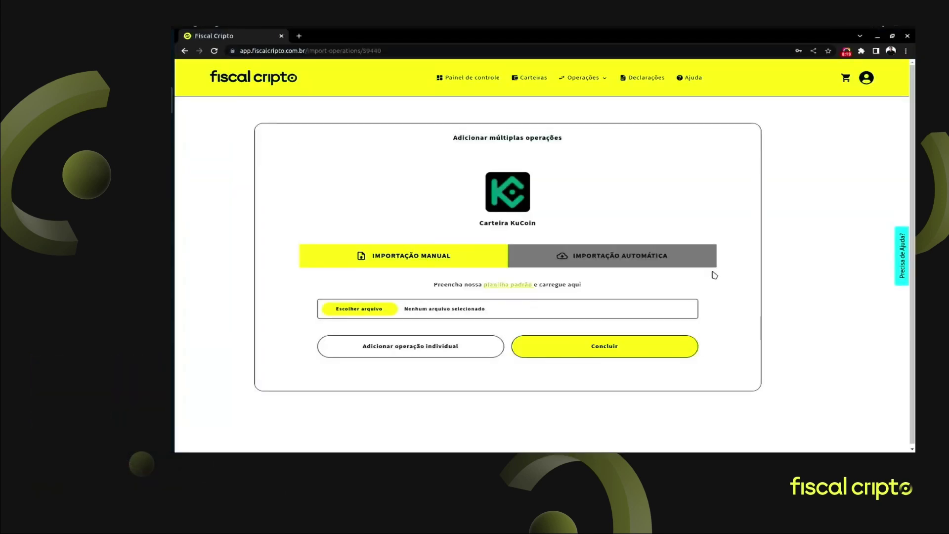
View the automatic import fields for the KuCoin wallet and return to manual import.
click(653, 261)
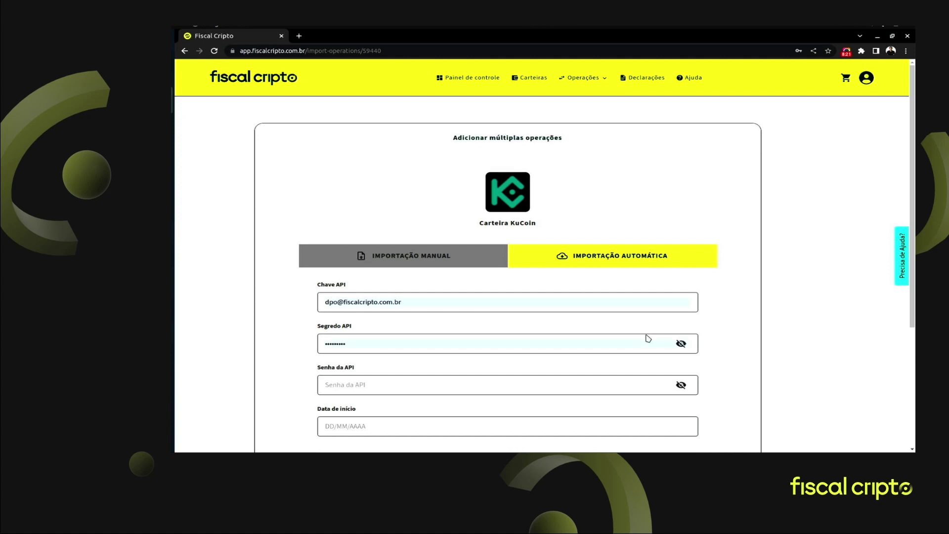
click(473, 264)
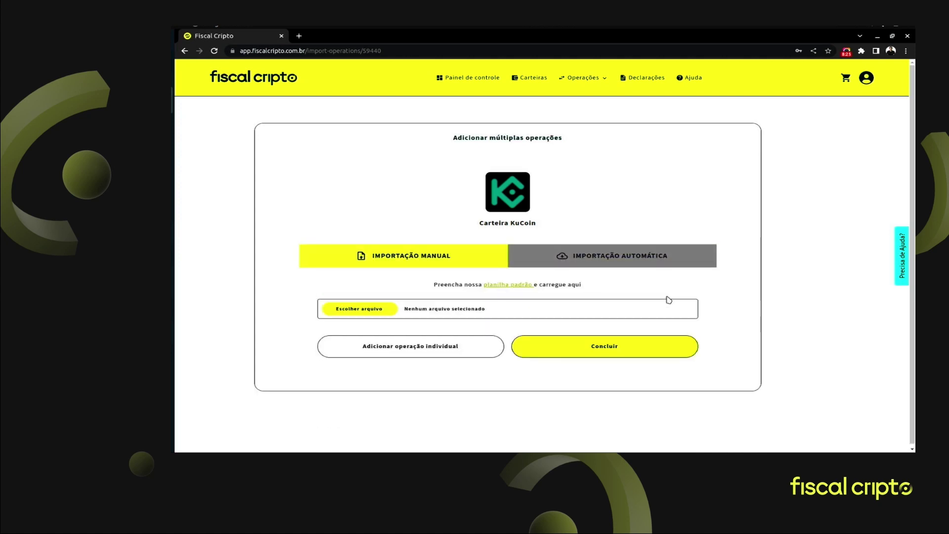
Switch to the blank template planilha-padrao-v3.0 (3).xlsx in LibreOffice Calc.
click(174, 184)
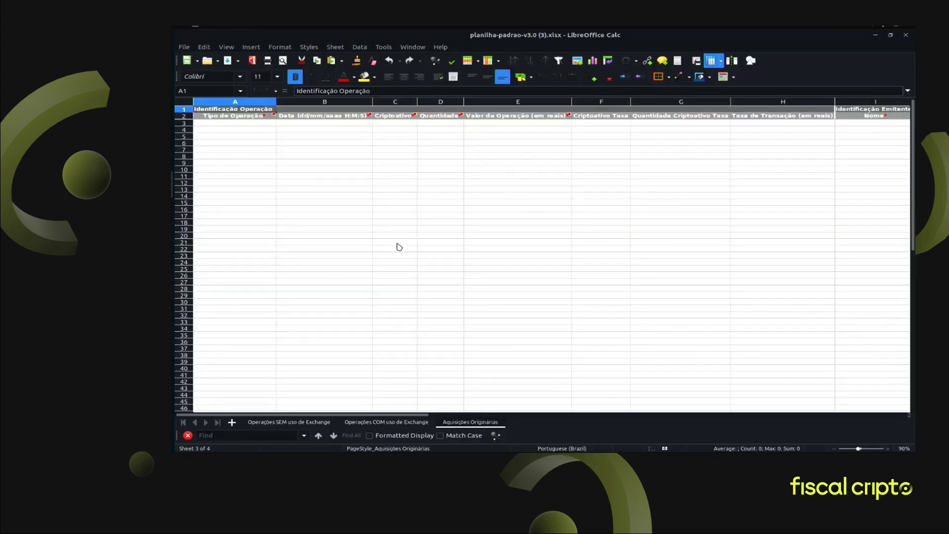
Open the "Operações COM uso de Exchange" sheet of the template and set its zoom to 150%.
click(369, 423)
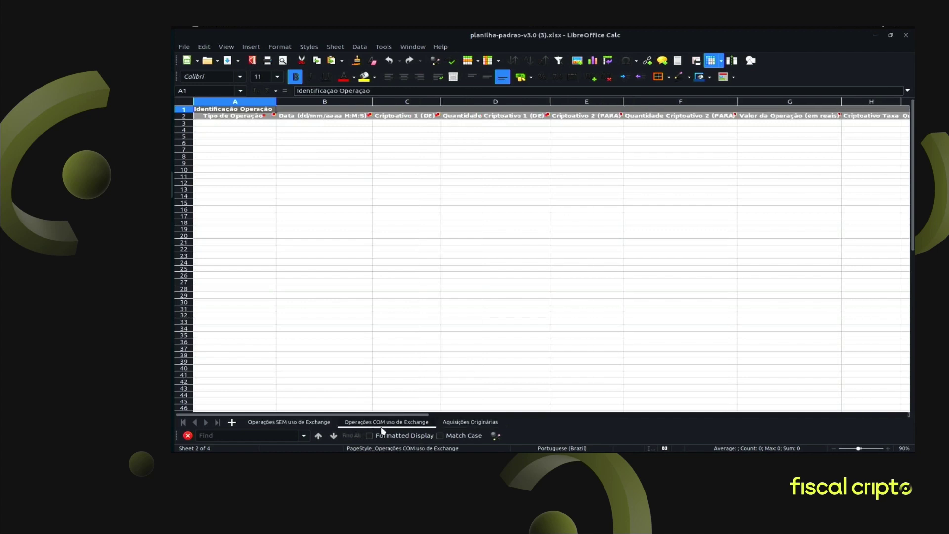
click(228, 48)
mouse_move(280, 300)
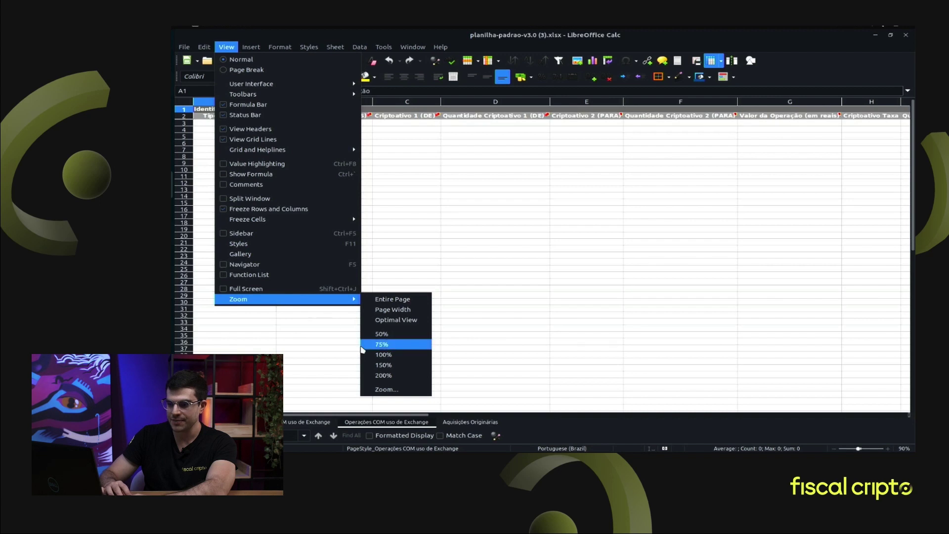
click(387, 366)
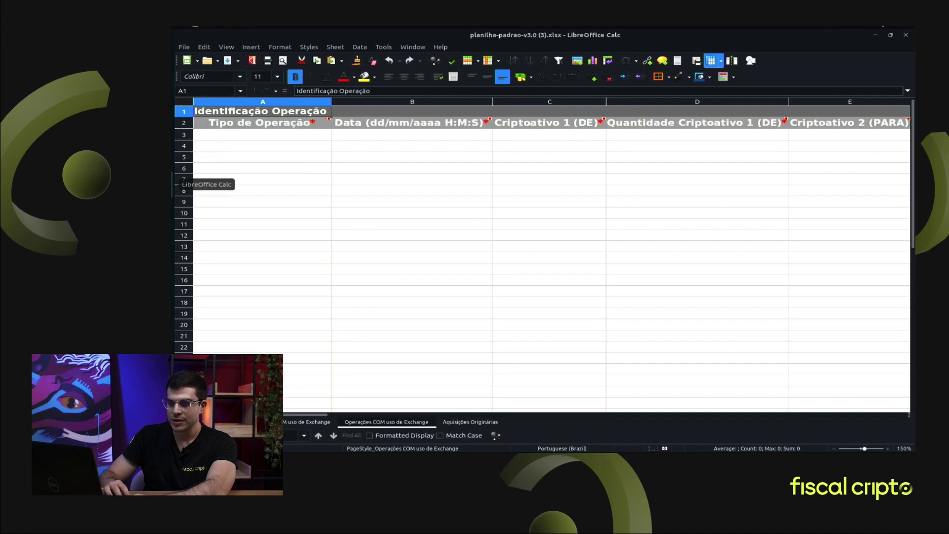
Switch to Kucoin_Spot Orders_Filled Orders.xlsx and examine the Symbol and Side of the first order in row 2.
click(177, 184)
click(241, 240)
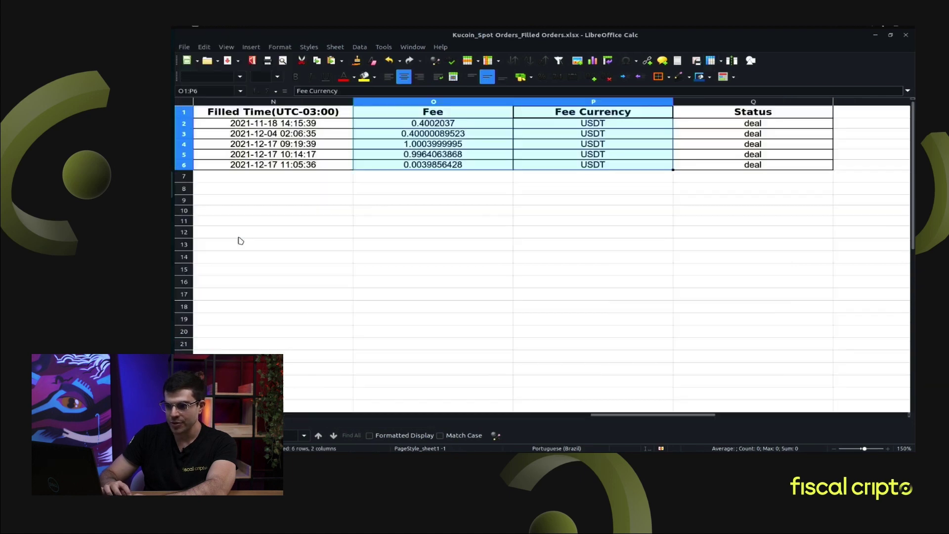
key(Left)
key(Left)
key(Left)
key(Left)
key(Left)
key(Left)
key(Left)
key(Left)
key(Left)
key(Left)
key(Left)
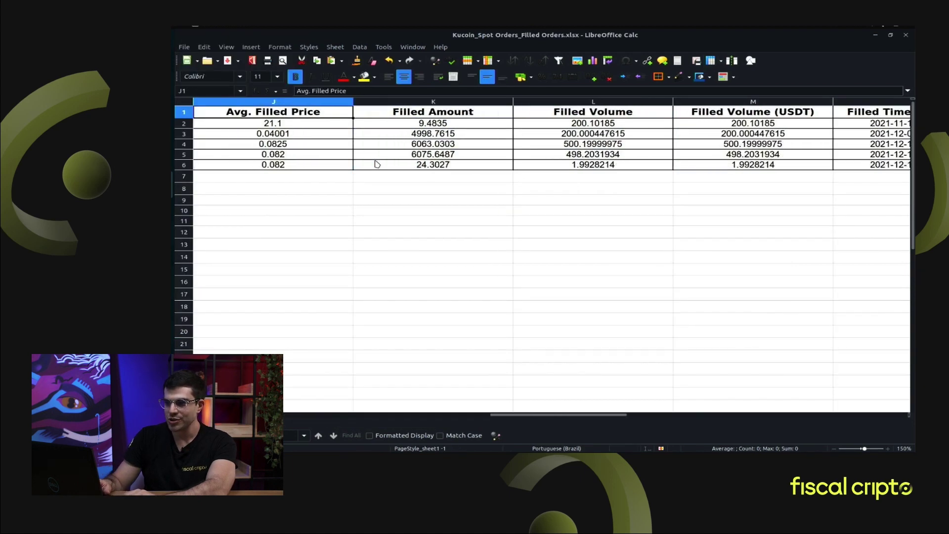
key(Left)
key(Left)
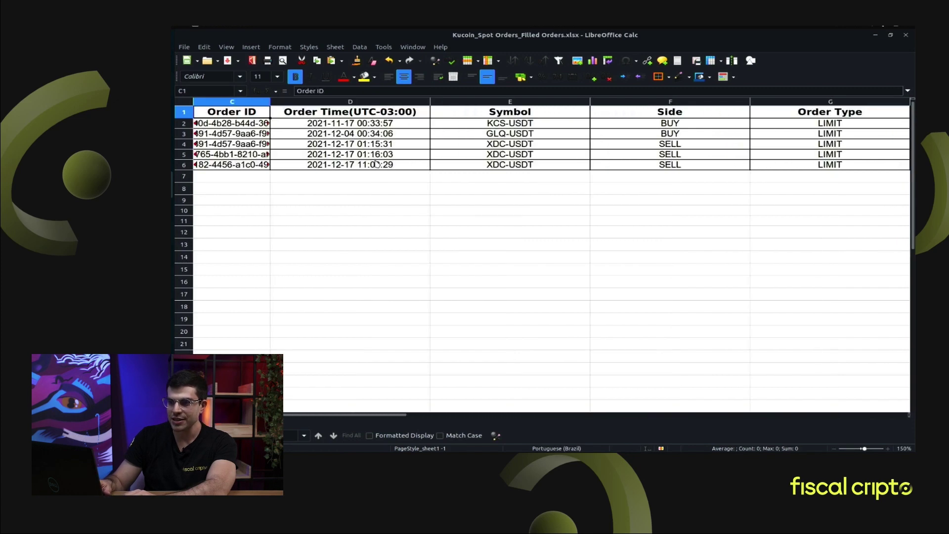
key(Right)
key(Right)
key(Down)
key(Right)
key(Right)
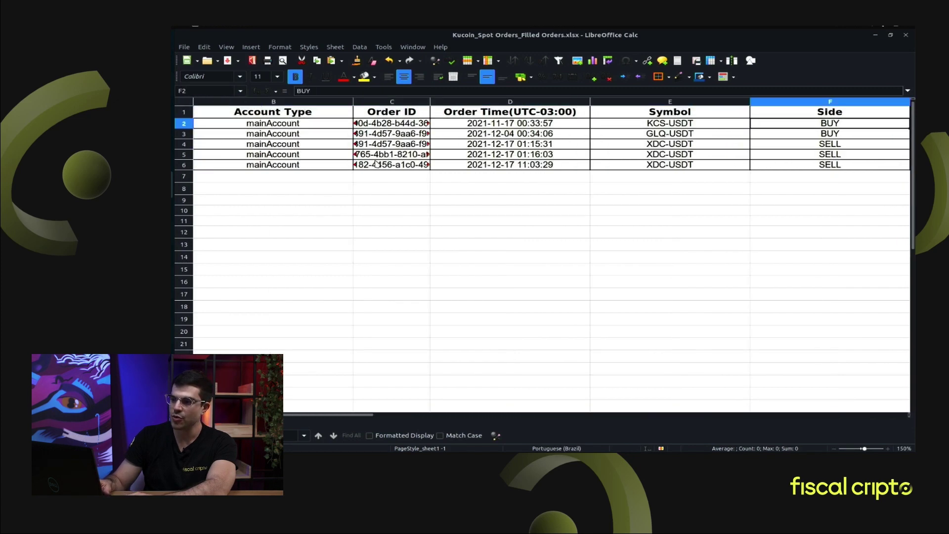
key(Left)
Return to the planilha-padrao template and set Tipo de Operação in A3 to Trade.
key(alt+Tab)
key(Down)
key(Down)
key(alt+Down)
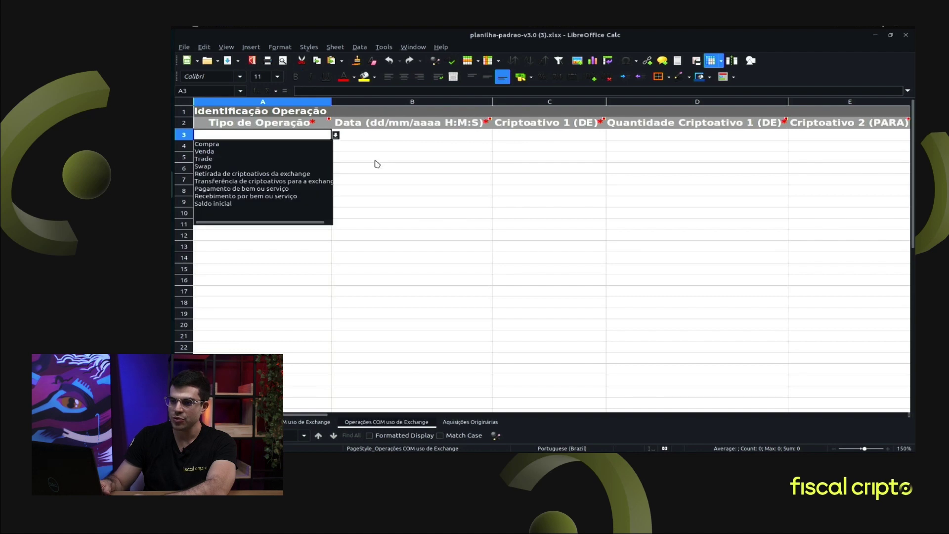
key(Down)
key(Return)
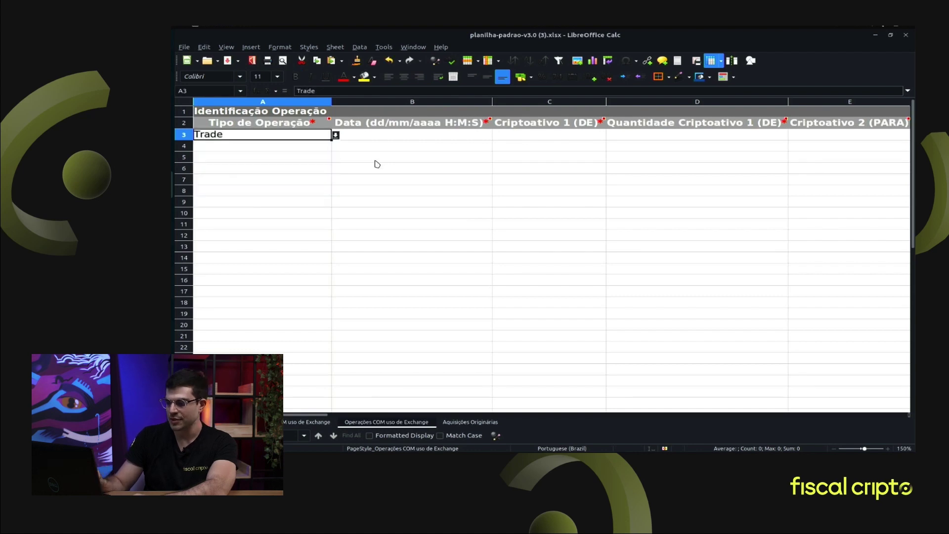
key(Right)
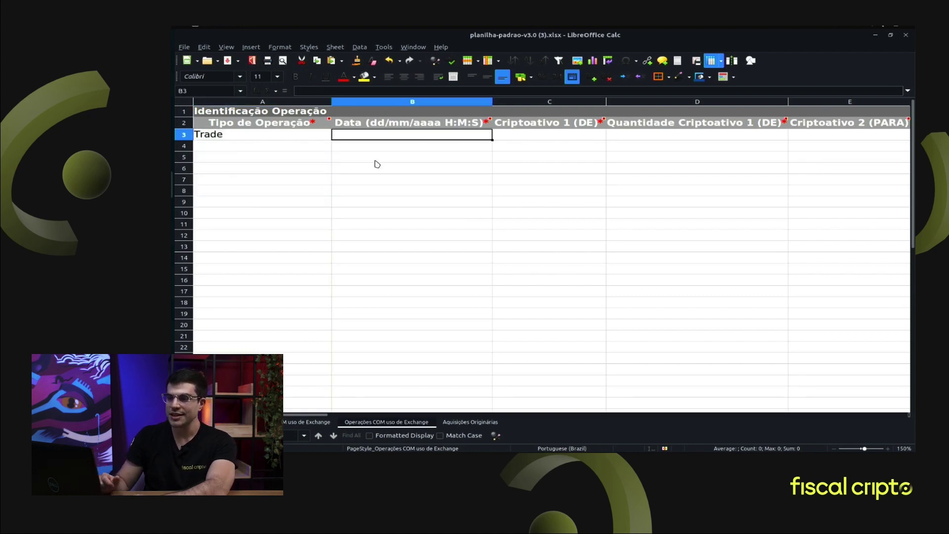
Copy the first order's Filled Time from the KuCoin export and paste it without the source formatting into the template's Data cell B3.
key(alt+Tab)
key(Right)
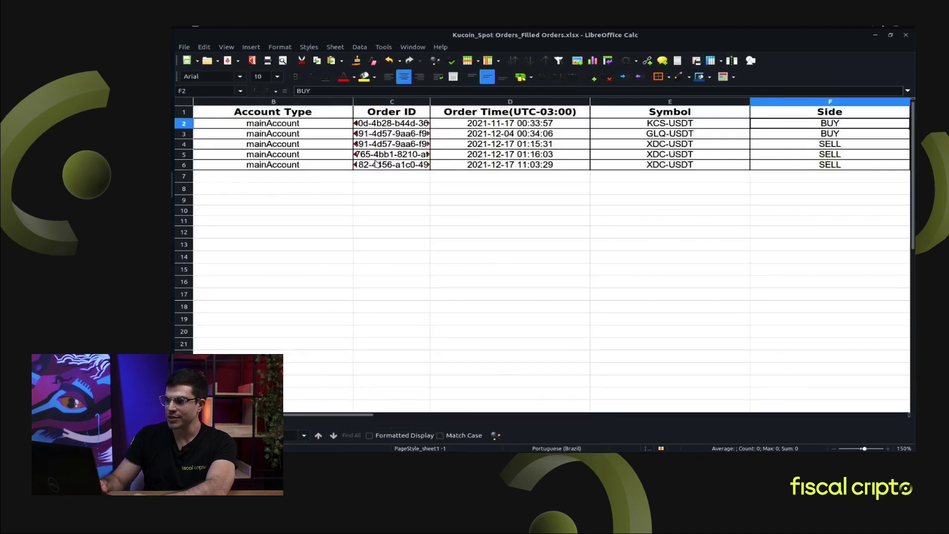
key(Left)
key(alt+Tab)
key(alt+Tab)
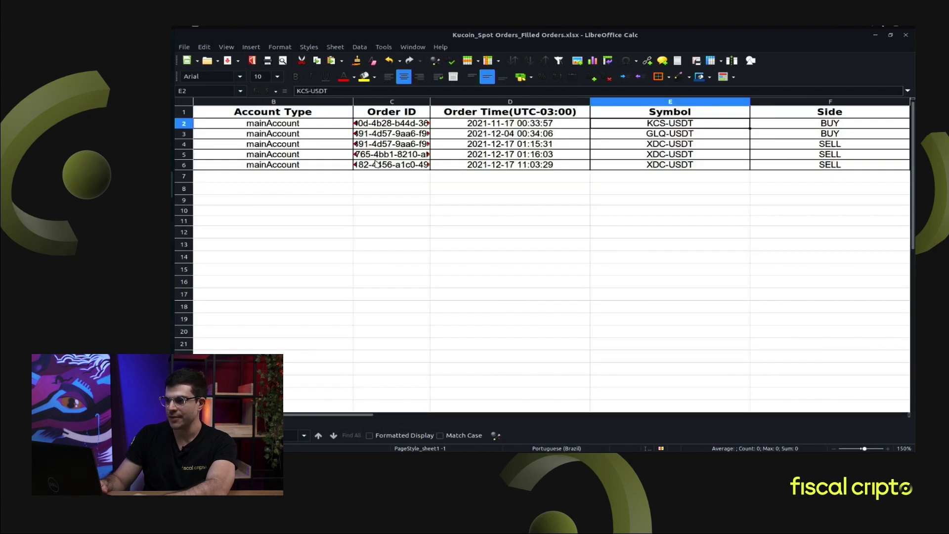
key(Right)
key(Right)
key(Right)
key(Right)
key(Right)
key(Right)
key(Right)
key(Right)
key(Right)
key(Right)
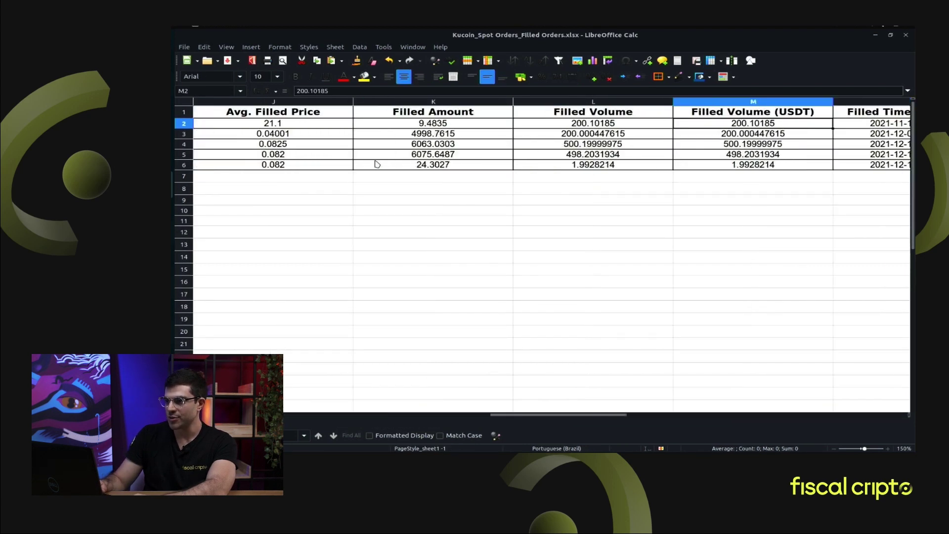
key(Left)
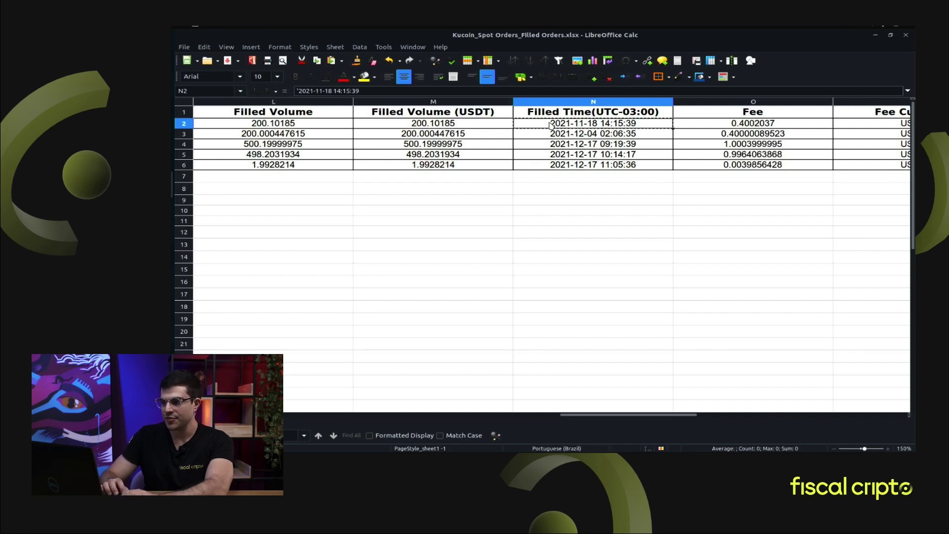
key(alt+Tab)
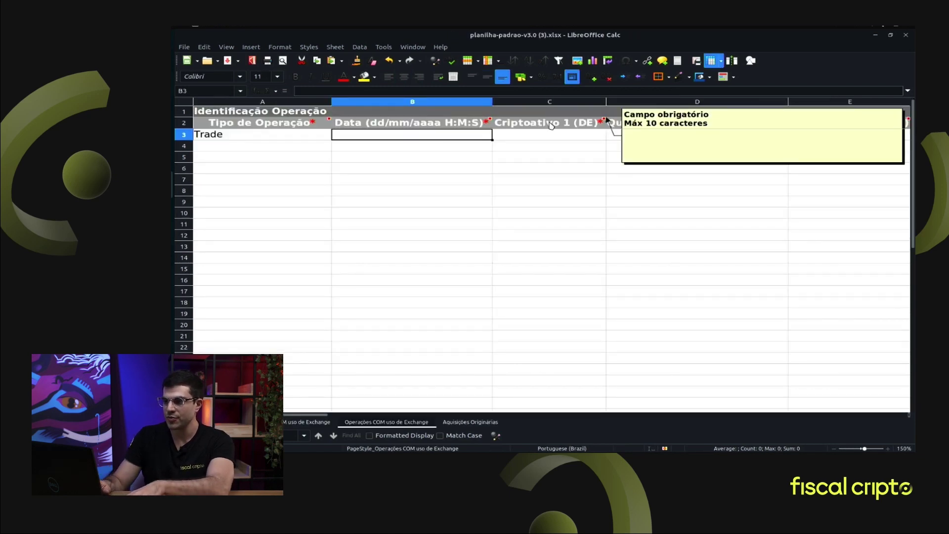
key(ctrl+shift+v)
click(579, 330)
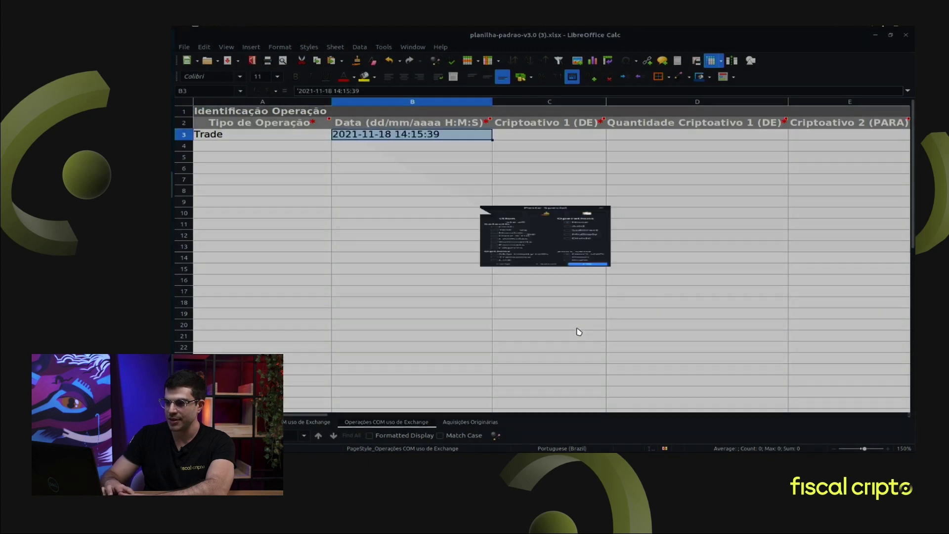
Rewrite the date in B3 in day/month/year format as 18/11/2021 14:15:39, removing the leading apostrophe.
key(F2)
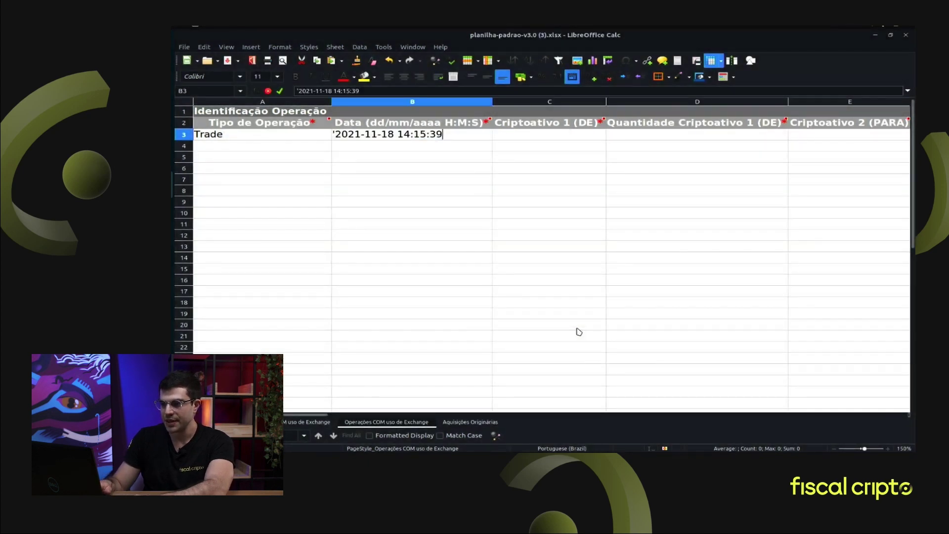
key(Home)
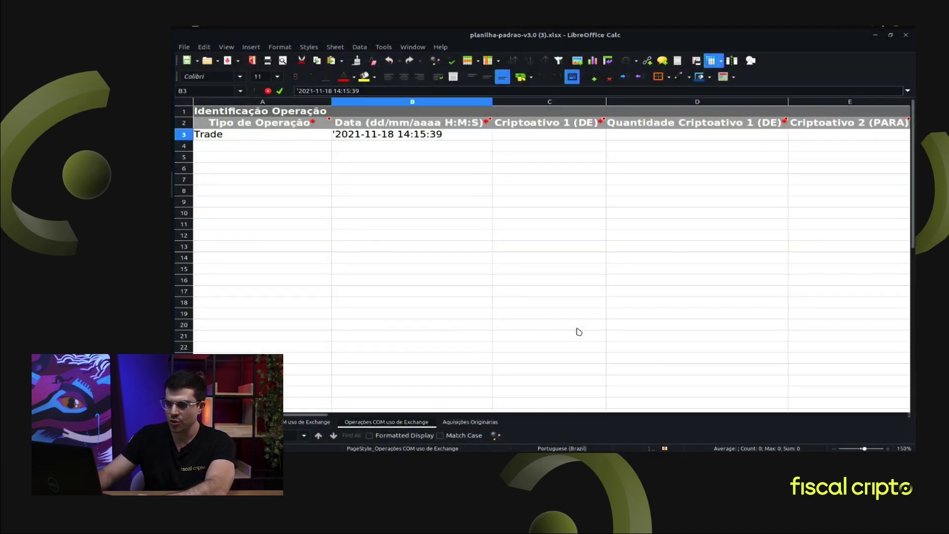
key(Delete)
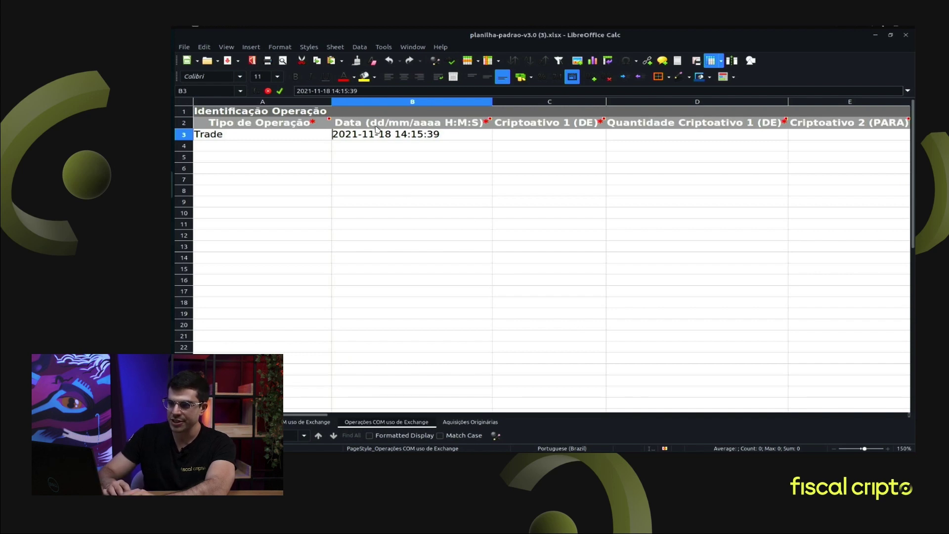
mouse_move(372, 124)
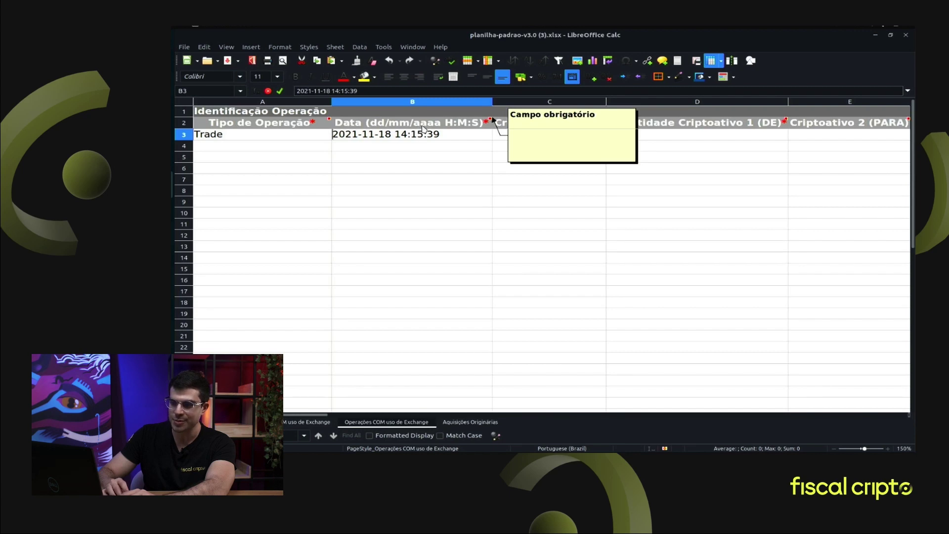
text(18/11/2)
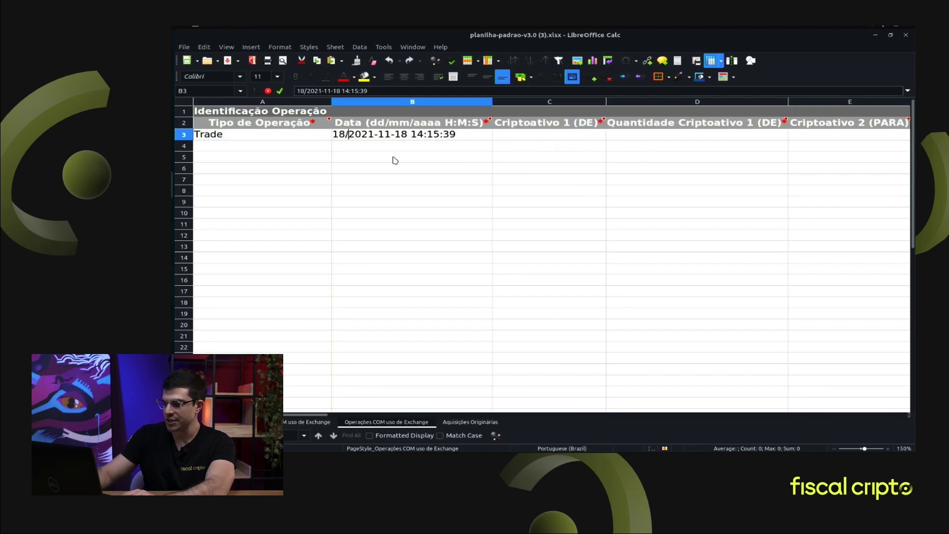
text(021)
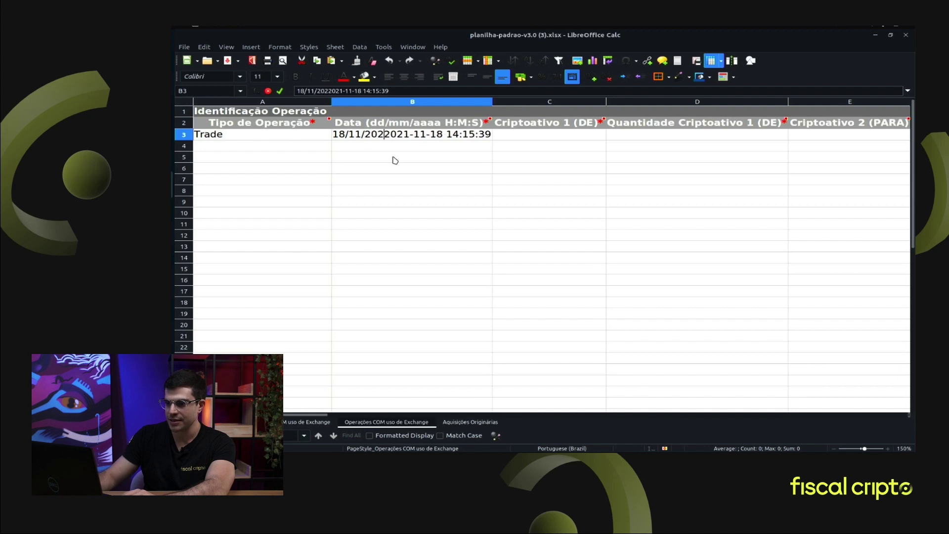
key(shift+Right)
key(shift+Right)
key(shift+Right)
key(shift+Right)
key(shift+Right)
key(shift+Right)
key(shift+Right)
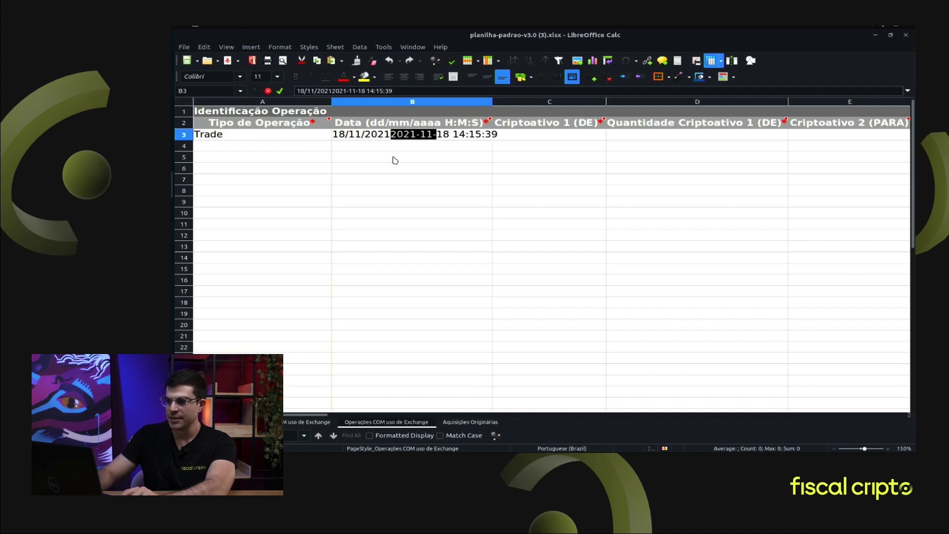
key(Delete)
key(Delete)
key(Delete)
key(Return)
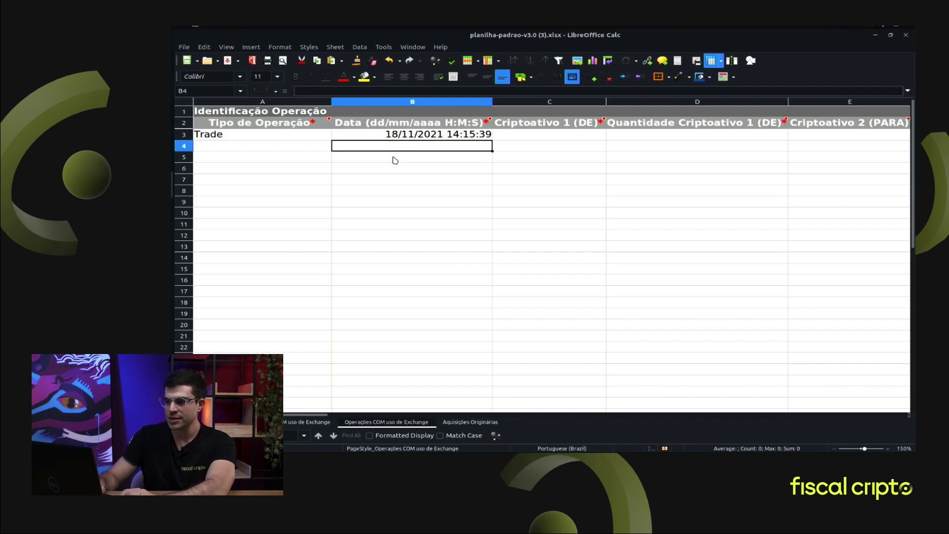
Highlight the Criptoativo 1 (DE) and Quantidade Criptoativo 1 (DE) headers together with their row 3 cells, C2:D3.
key(Up)
key(Right)
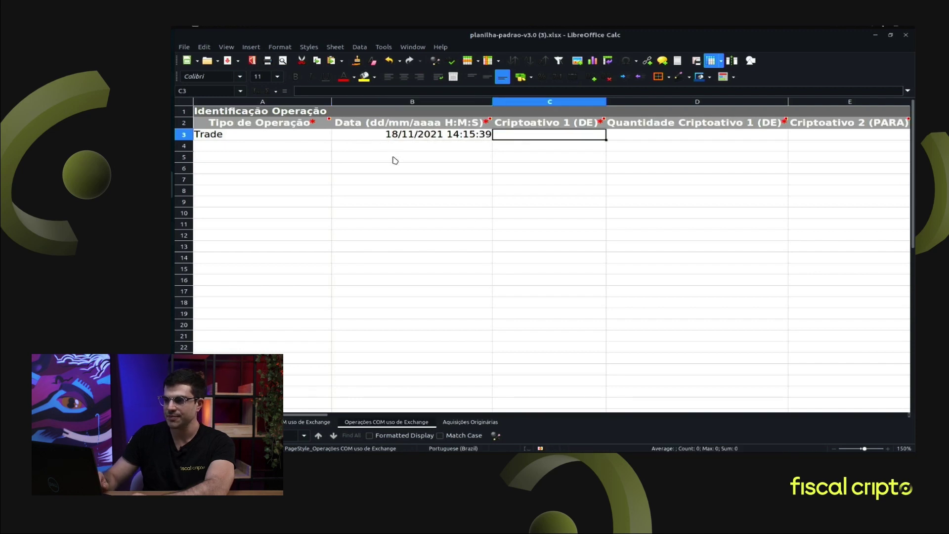
key(alt+Tab)
key(alt+Tab)
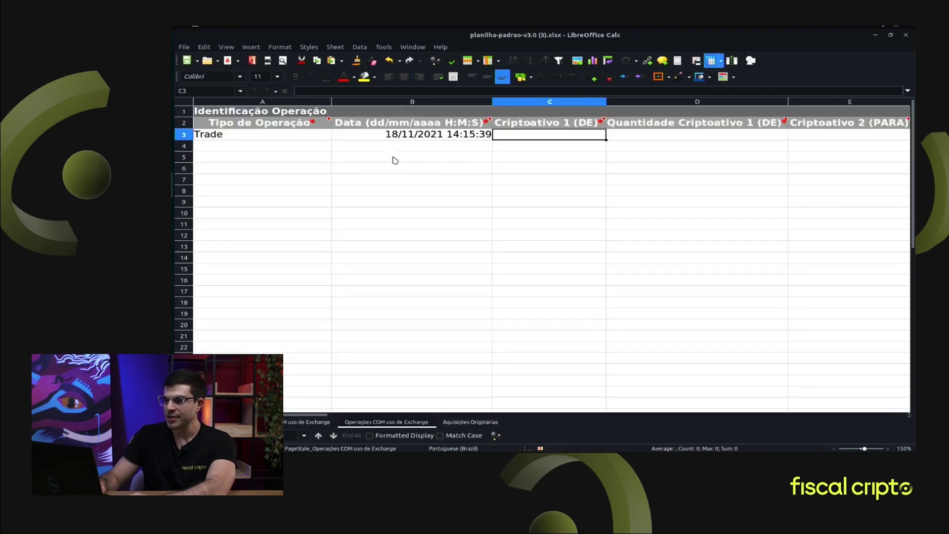
key(shift+Up)
key(shift+Right)
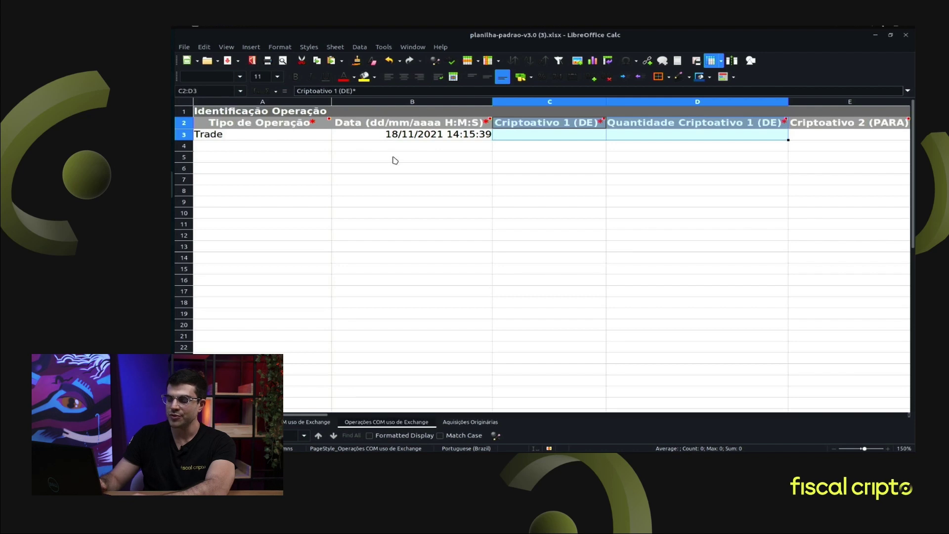
Switch to the KuCoin export and examine the first order's filled volume, filled amount and average filled price.
key(alt+Tab)
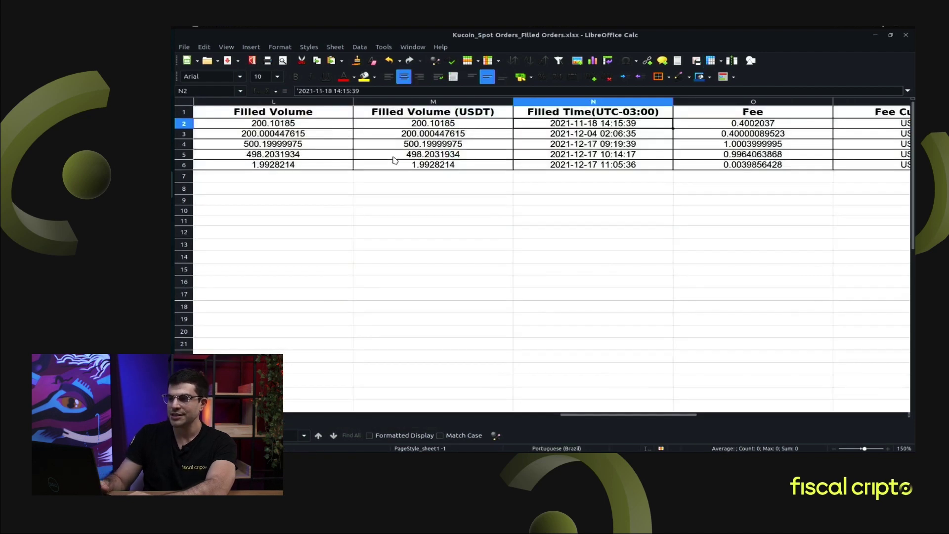
key(ctrl+c)
key(Left)
key(Left)
key(Right)
key(Left)
key(Left)
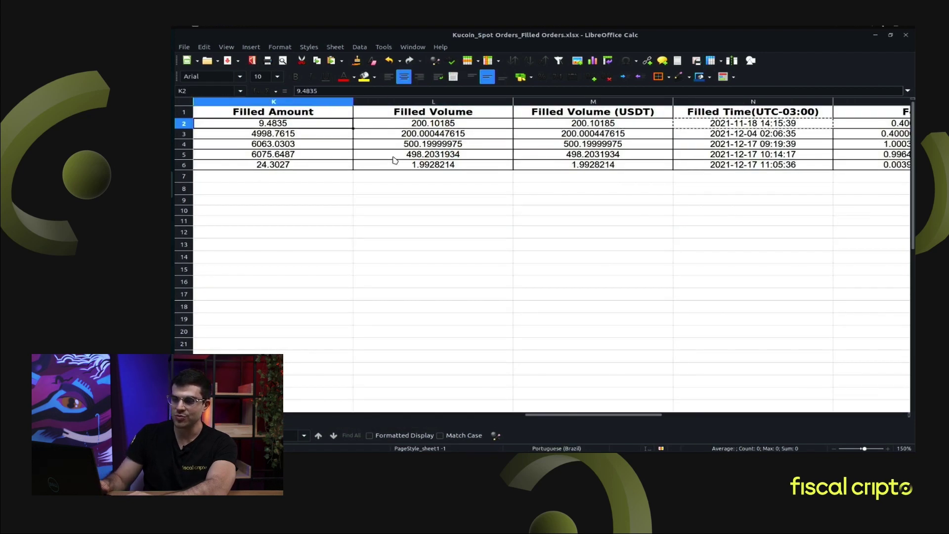
key(Left)
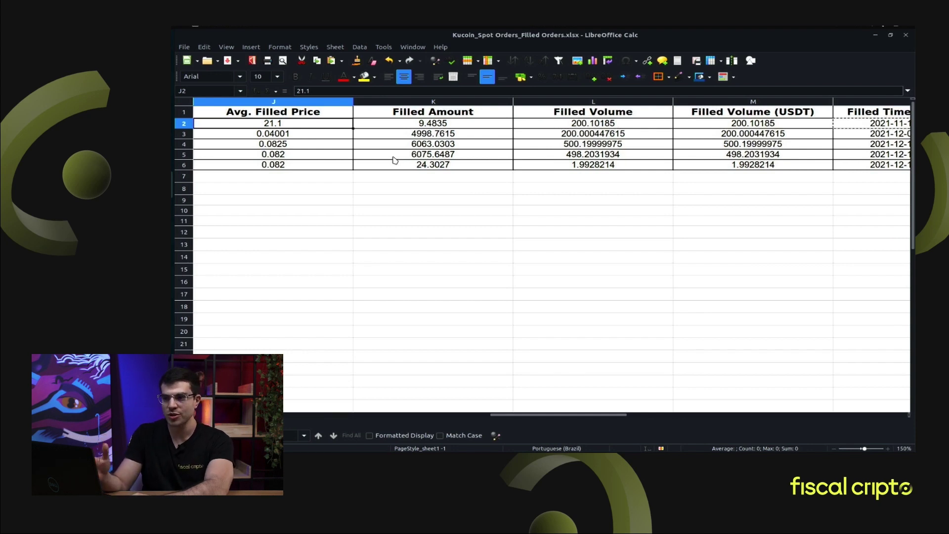
Examine the first order's Side and the second currency in its Symbol to identify the asset given in the trade.
key(Left)
key(Left)
key(Left)
key(Left)
key(Left)
key(Left)
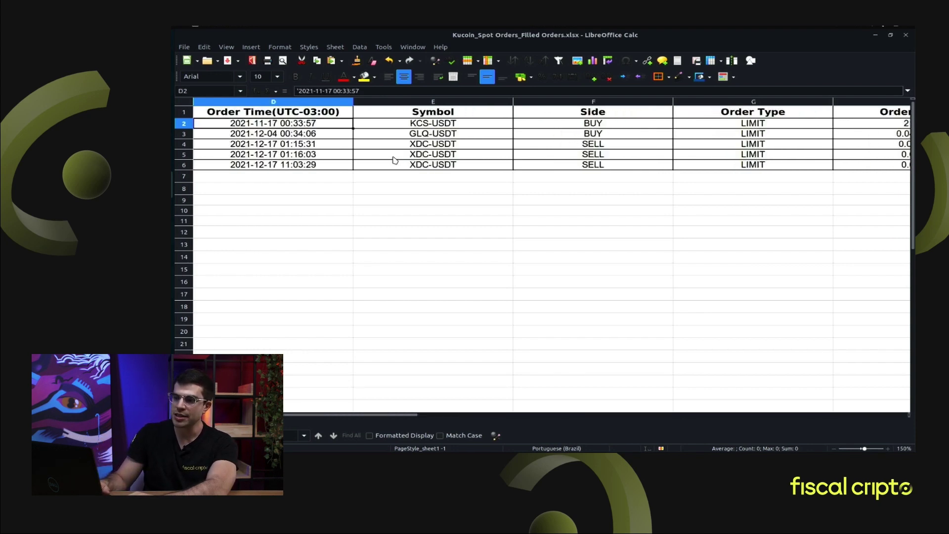
key(Right)
key(Right)
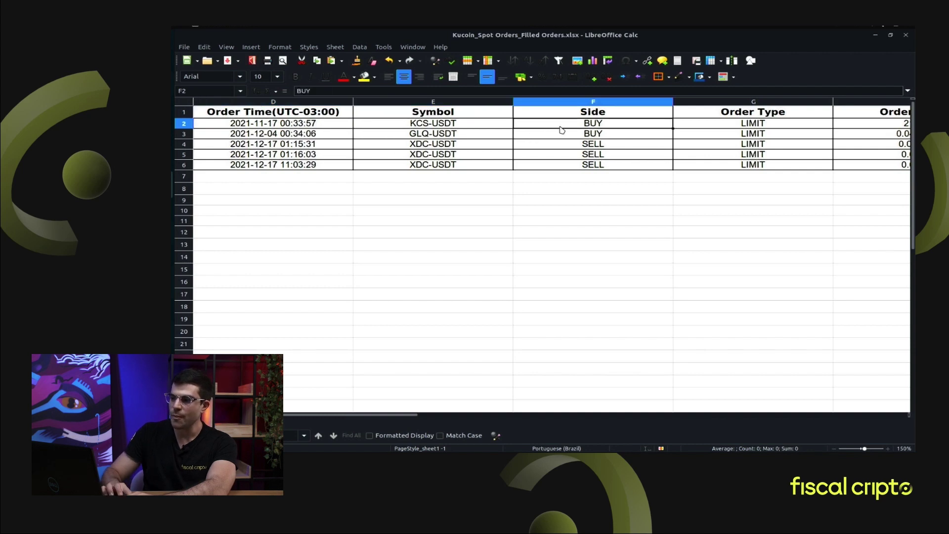
key(F2)
drag(621, 123, 574, 117)
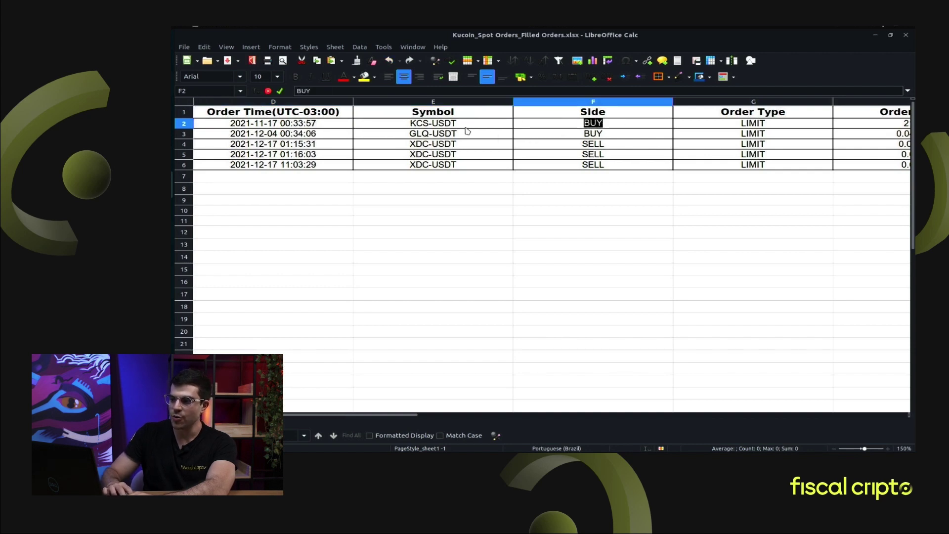
click(429, 123)
key(F2)
drag(429, 122, 465, 120)
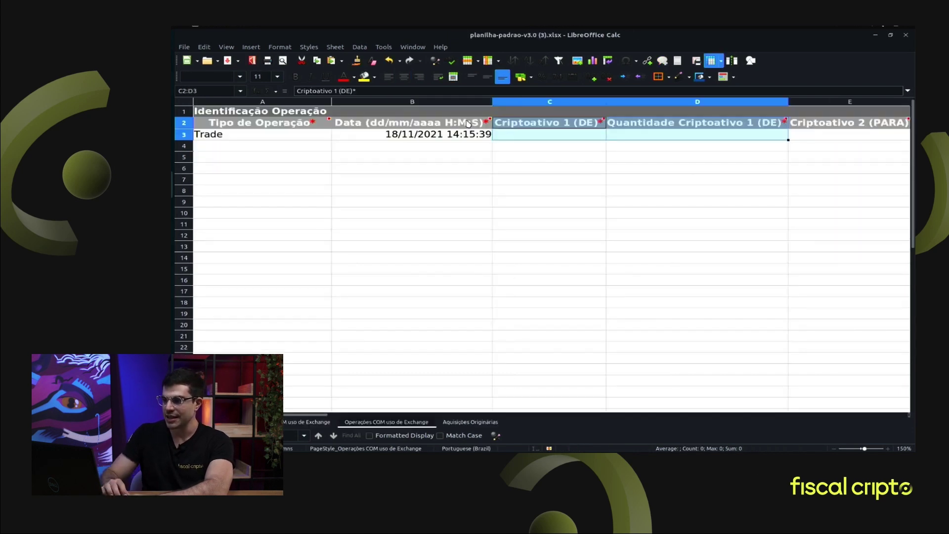
Paste USDT as unformatted text into C3 under Criptoativo 1 (DE).
mouse_move(467, 122)
key(Down)
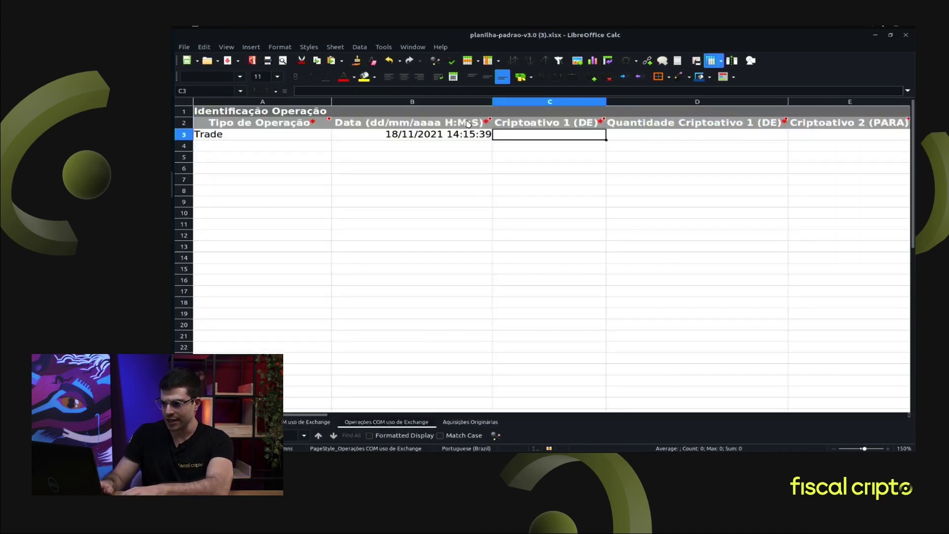
key(ctrl+shift+v)
key(Return)
key(Right)
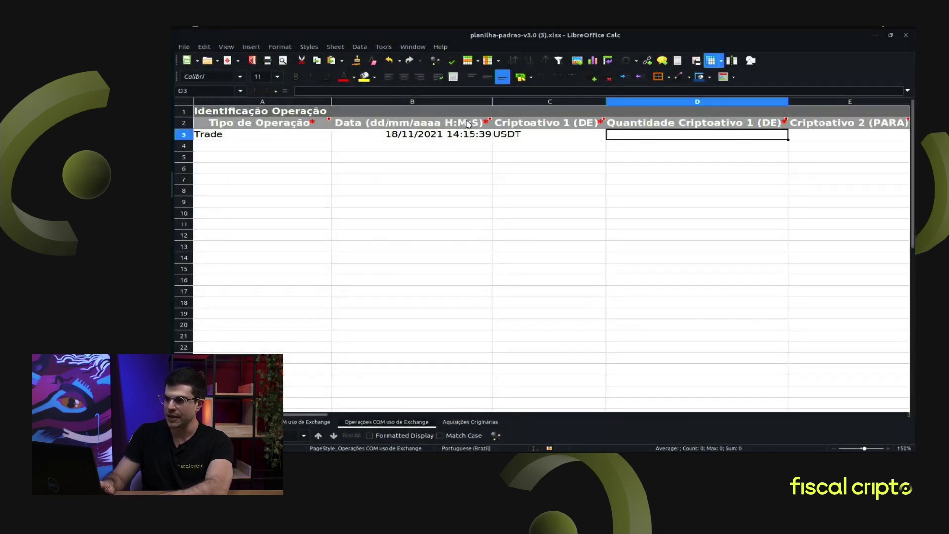
Copy only the KCS part of the first order's Symbol from the KuCoin export into E3 under Criptoativo 2 (PARA).
key(Right)
key(alt+Tab)
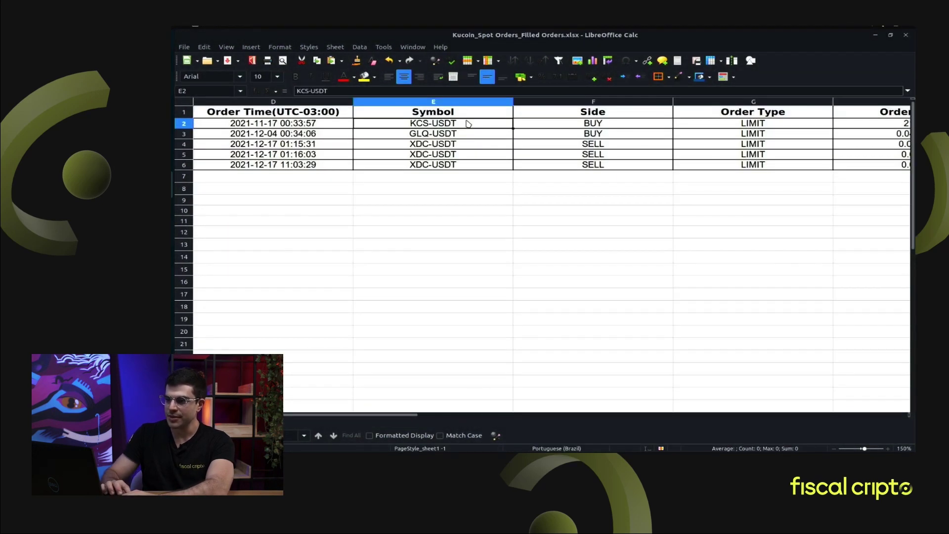
double_click(440, 125)
drag(431, 123, 394, 122)
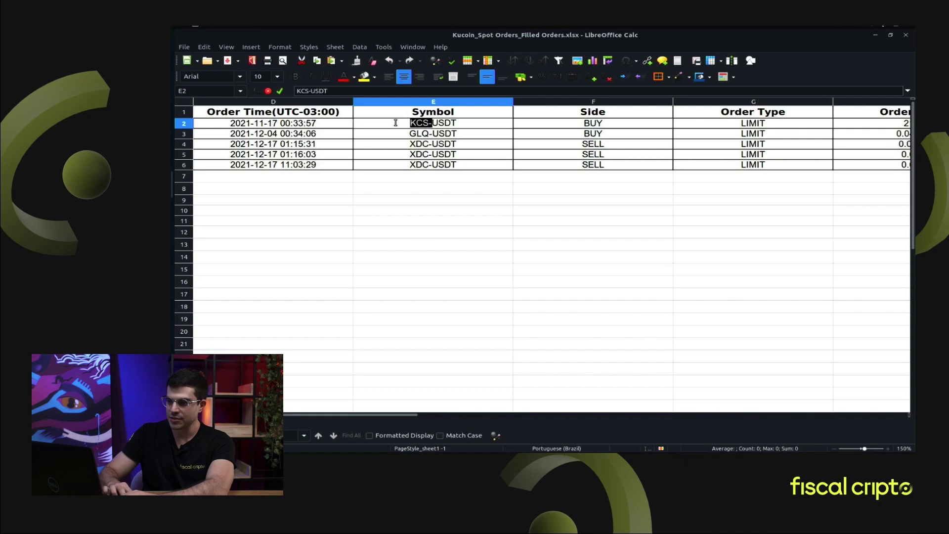
click(396, 123)
key(shift+Right)
key(shift+Right)
key(shift+Right)
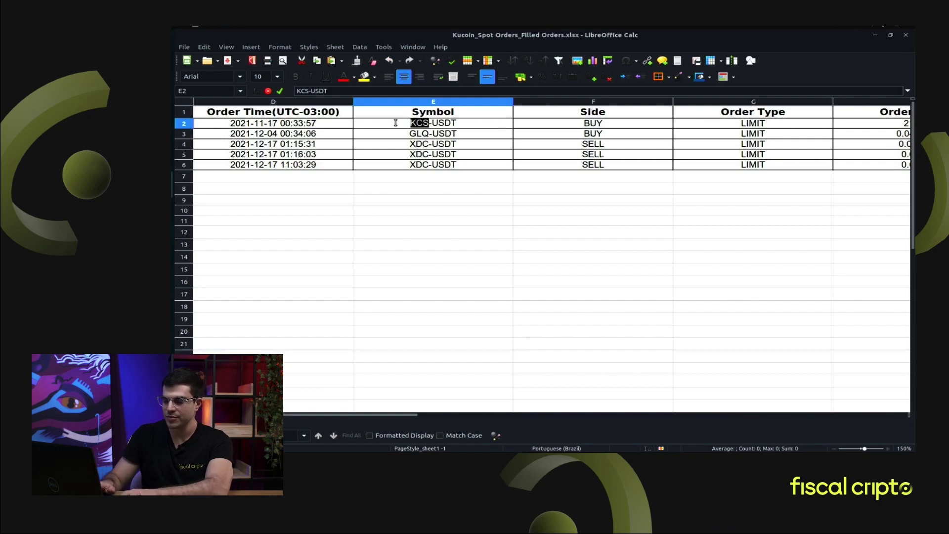
key(ctrl+c)
key(alt+Tab)
key(ctrl+shift+v)
key(Return)
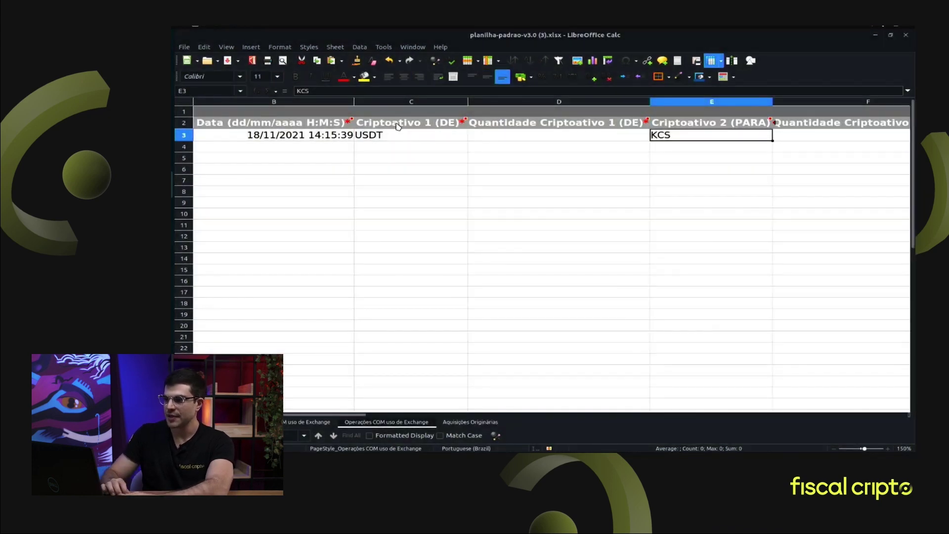
With D3 selected as the destination, select and copy the first order's Filled Amount, 9.4835, in the KuCoin export.
key(Left)
key(alt+Tab)
key(Right)
key(Right)
key(Right)
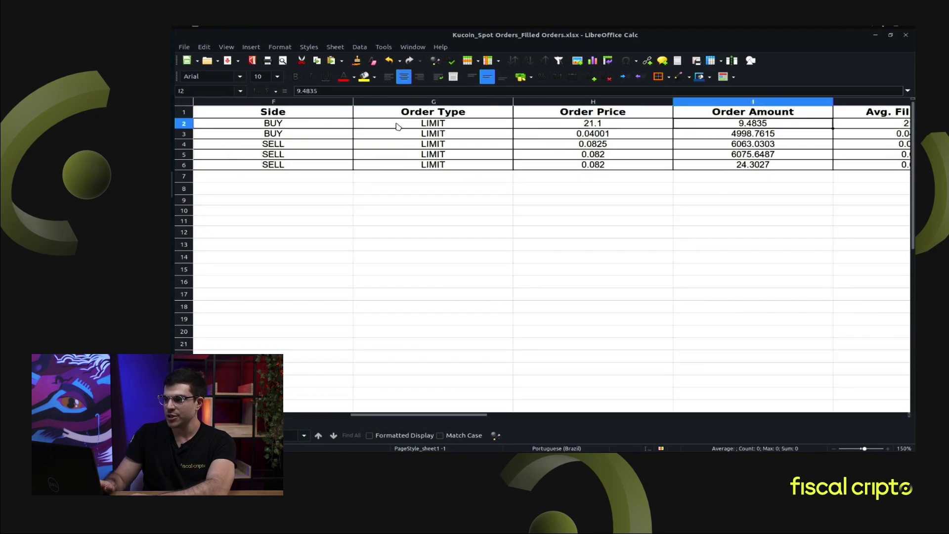
key(Right)
key(Right)
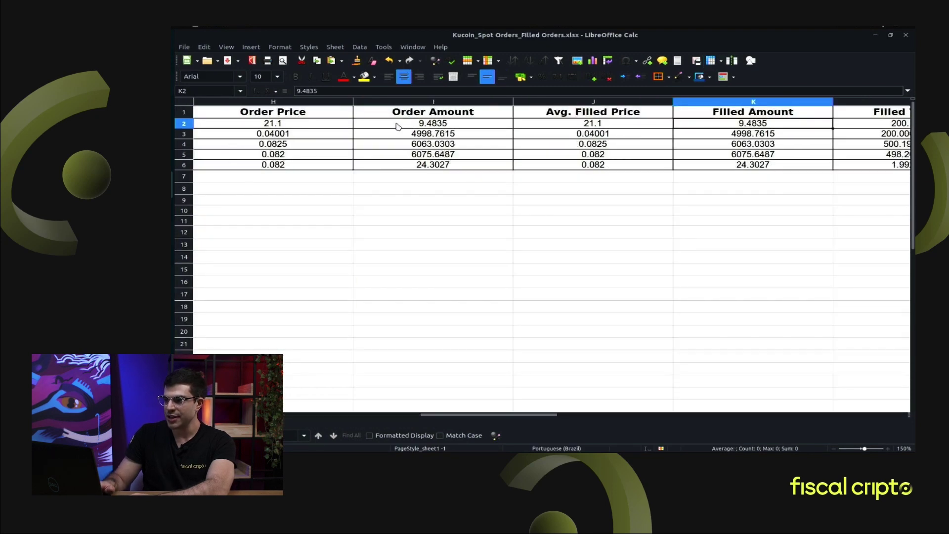
key(Right)
key(Right)
key(Left)
key(Left)
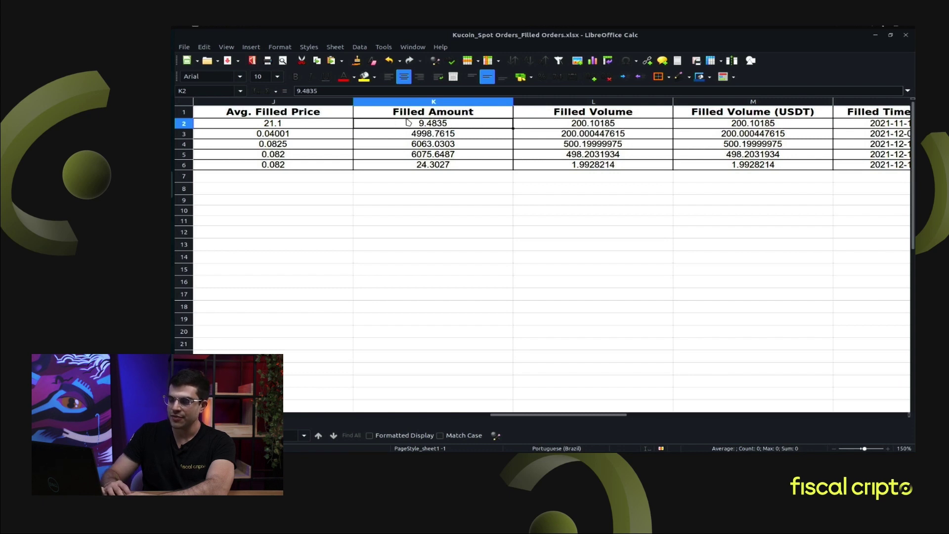
double_click(453, 124)
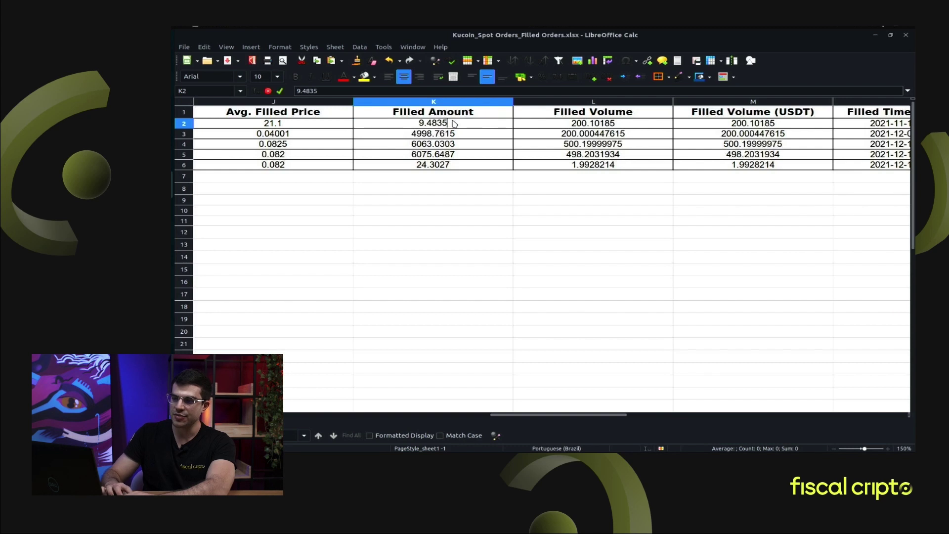
drag(453, 124, 418, 123)
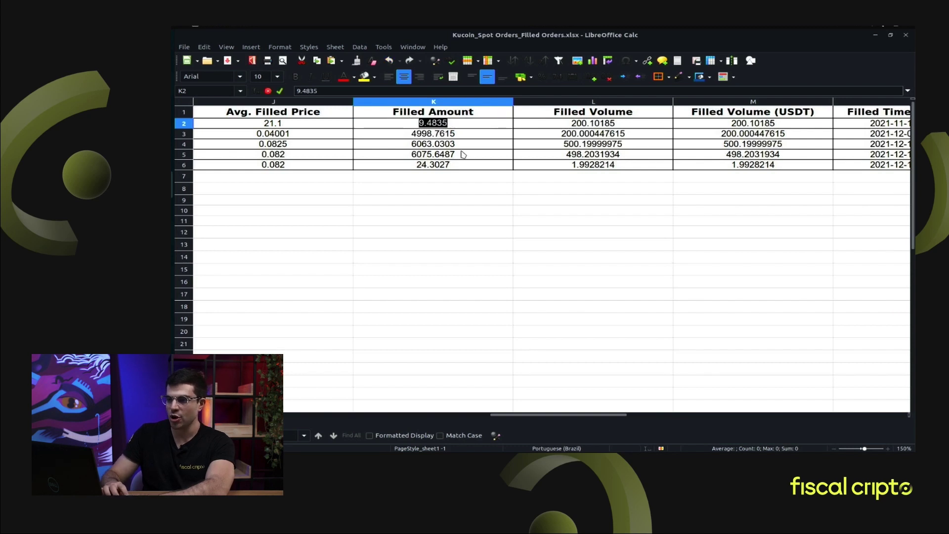
Paste the filled amount into D3 as unformatted text and change its decimal separator to a comma, giving 9,4835.
key(alt+Tab)
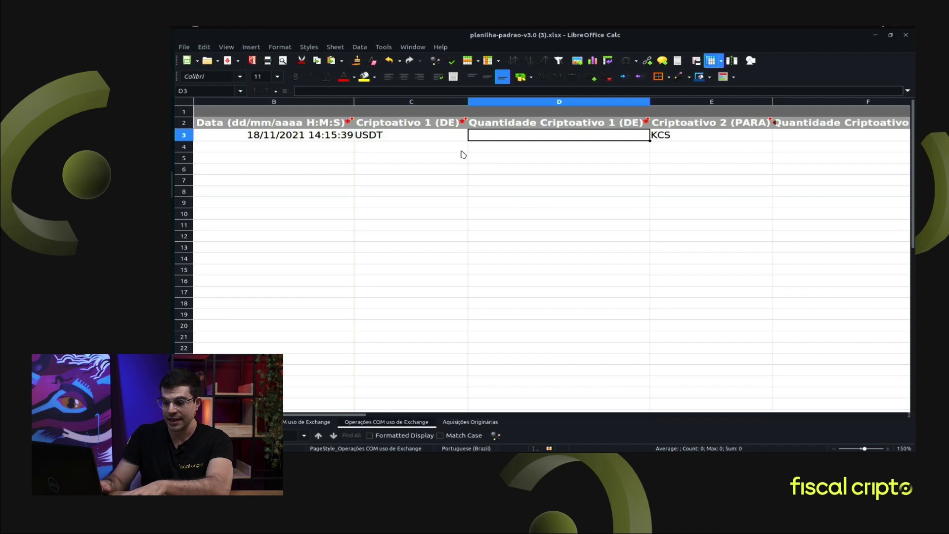
key(alt+Tab)
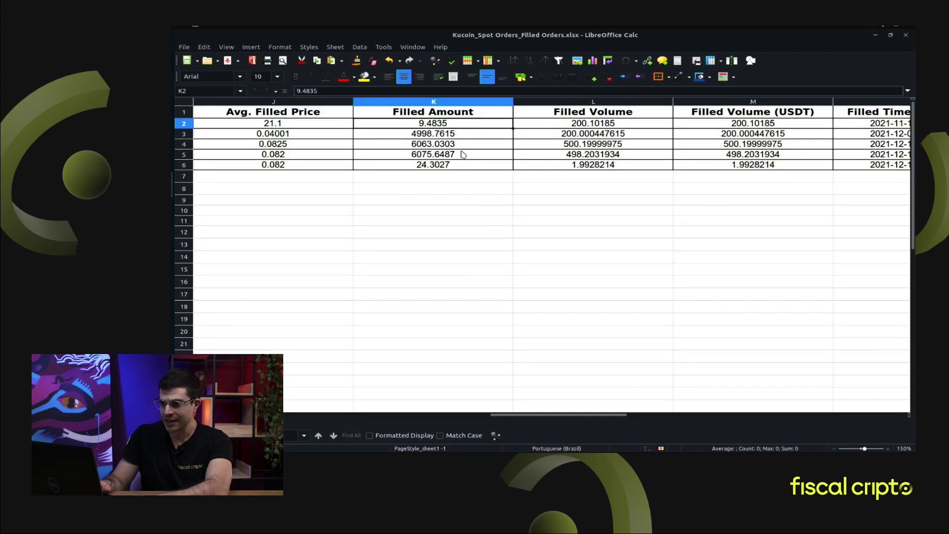
key(alt+Tab)
key(ctrl+shift+v)
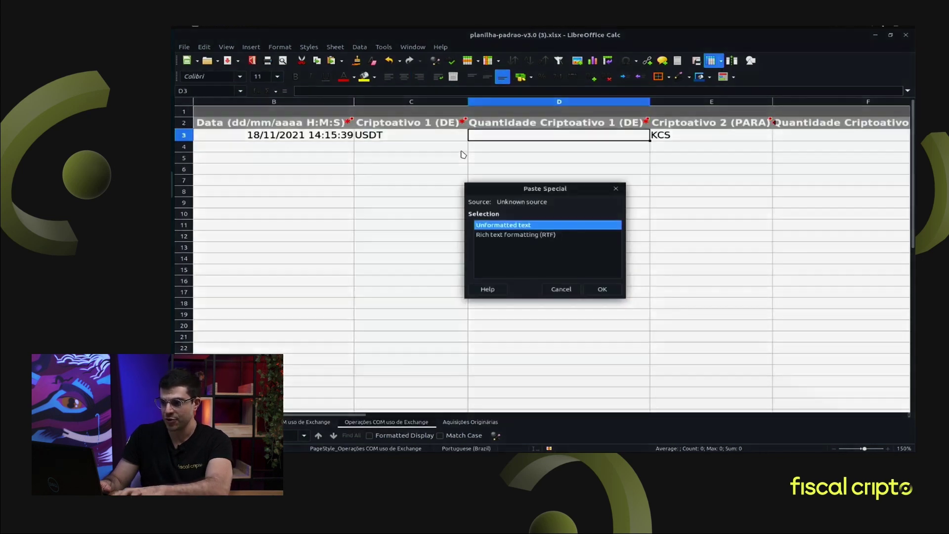
key(Return)
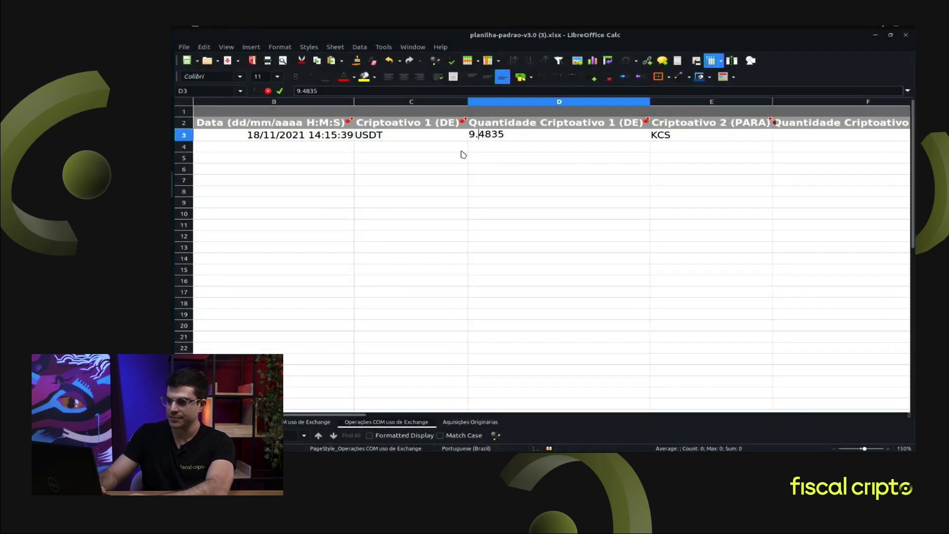
key(BackSpace)
text(,)
key(Return)
key(Up)
key(Right)
key(Right)
key(alt+Tab)
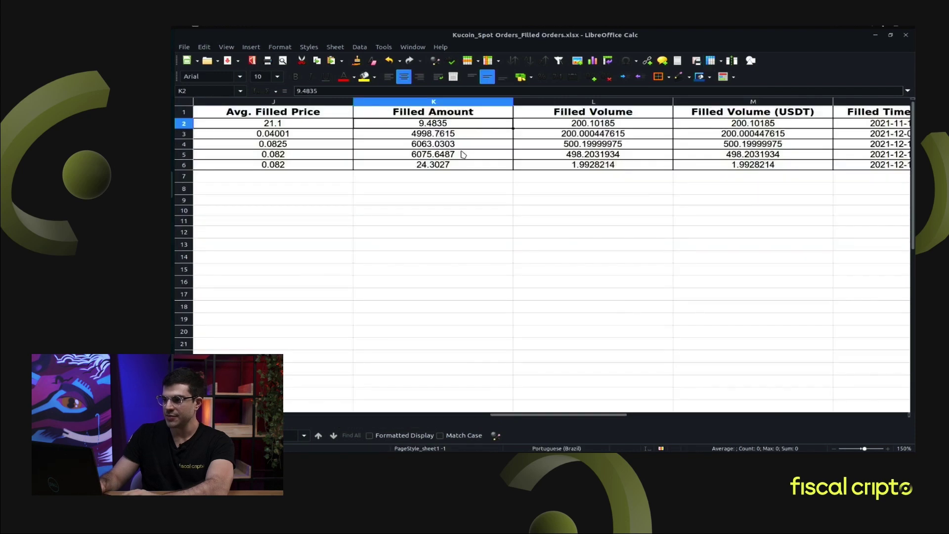
key(ctrl+c)
key(alt+Tab)
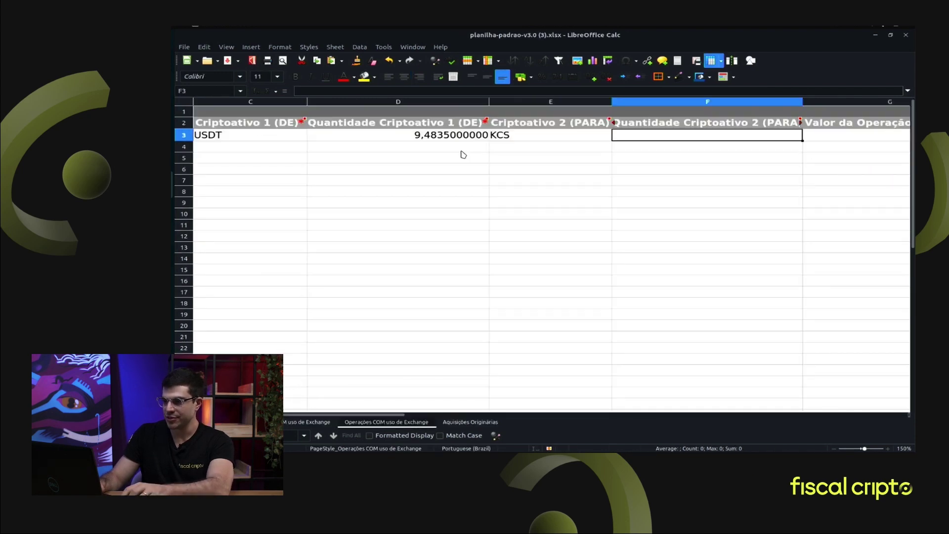
Copy the first order's Filled Volume (USDT) value from the KuCoin export and return to D3 in the standard spreadsheet.
key(alt+Tab)
key(Left)
key(Right)
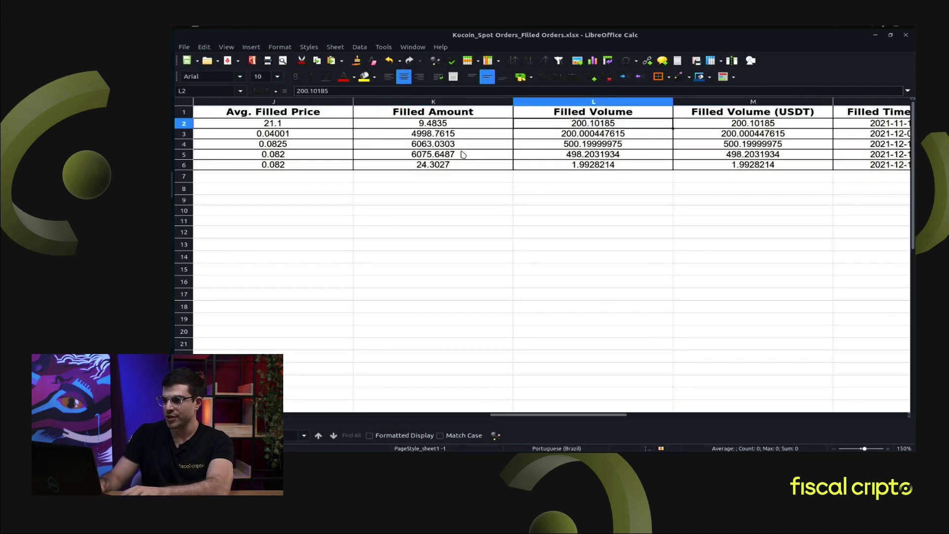
key(Right)
key(alt+Tab)
key(Left)
key(Left)
key(alt+Tab)
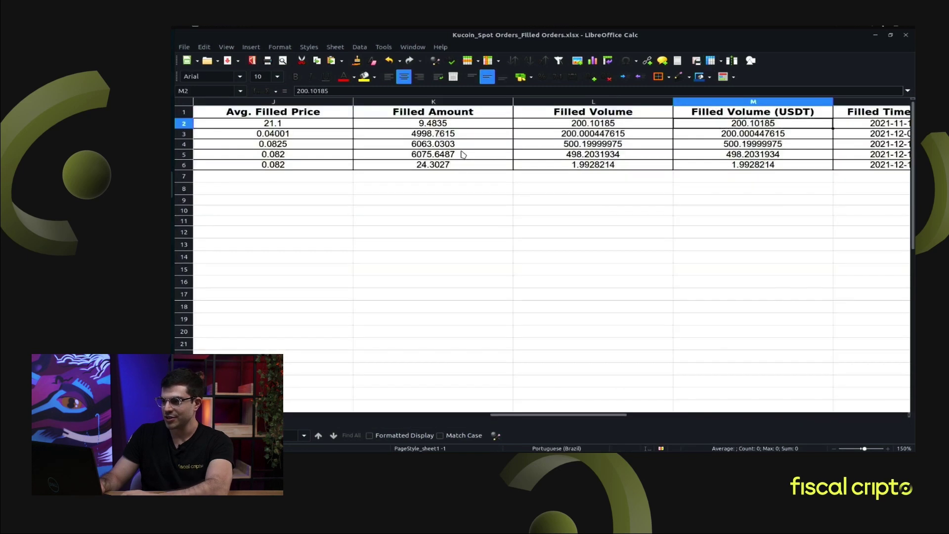
key(Right)
key(Up)
key(Left)
key(Down)
key(alt+Tab)
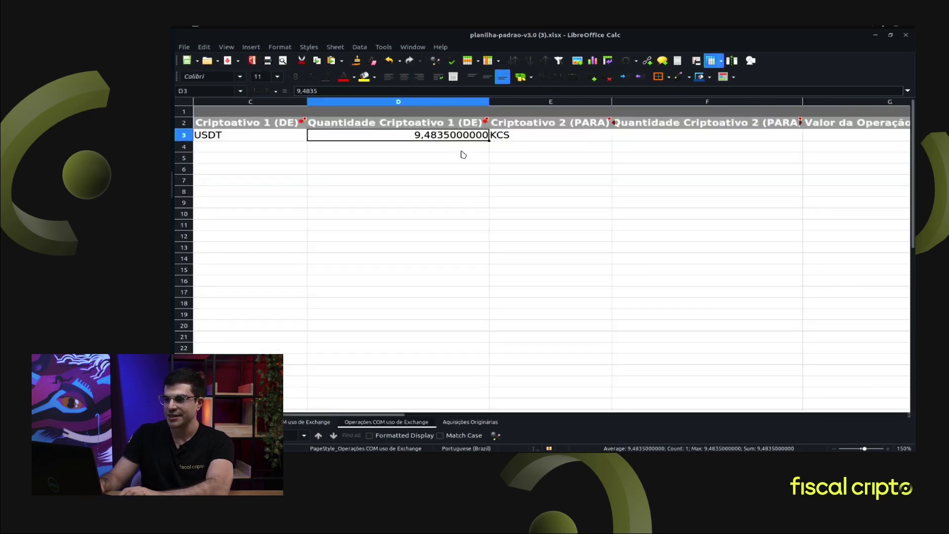
Replace the D3 quantity with the pasted filled volume and change its decimal point to a comma, giving 200,10185.
key(ctrl+shift+v)
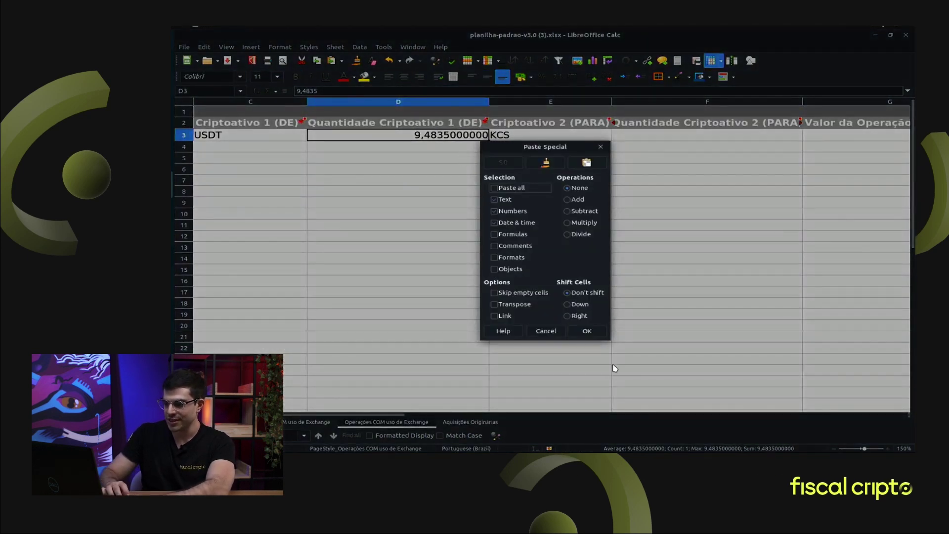
click(588, 332)
key(F2)
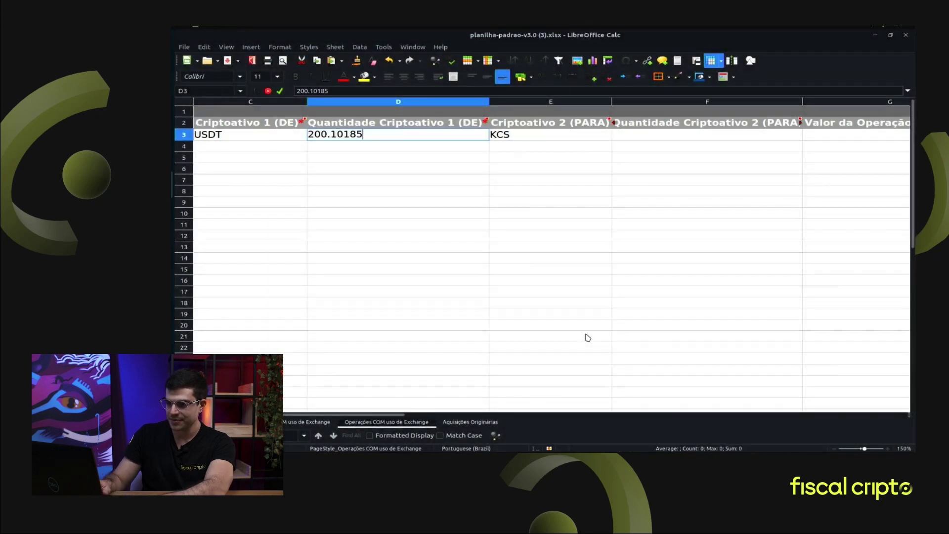
key(BackSpace)
text(,)
key(Tab)
Copy the first order's Filled Amount from the export into F3 under Quantidade Criptoativo 2 (PARA), rewritten with a comma as 9,4835.
key(Tab)
key(alt+Tab)
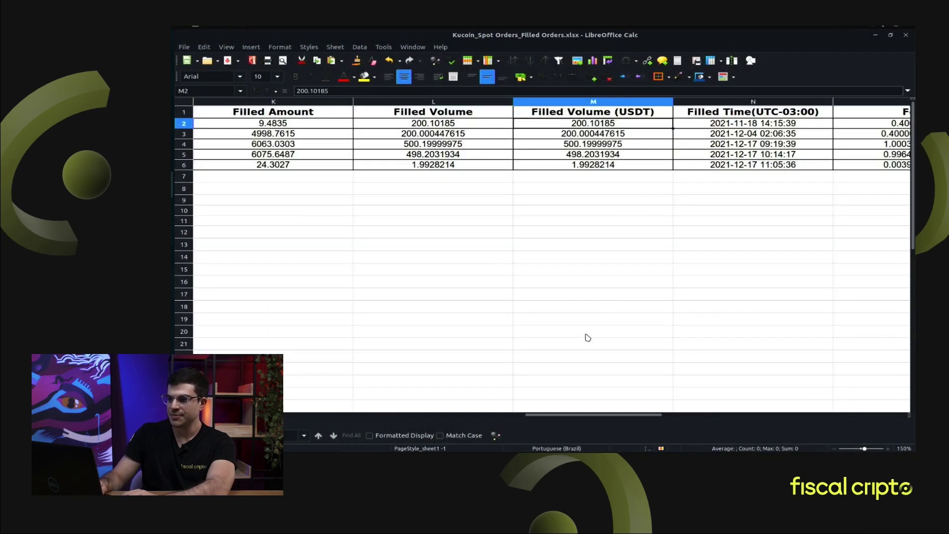
key(Left)
key(Left)
key(ctrl+c)
key(alt+Tab)
key(ctrl+shift+v)
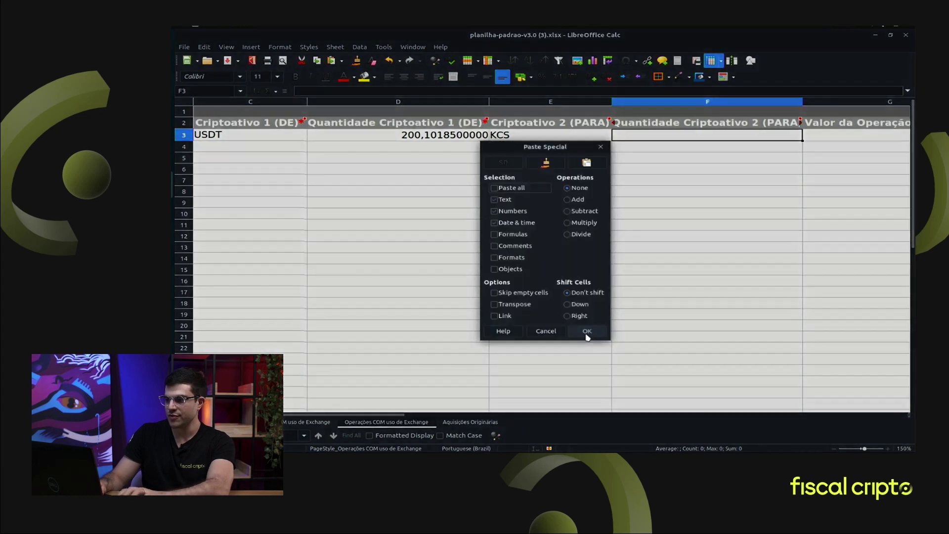
click(587, 331)
key(F2)
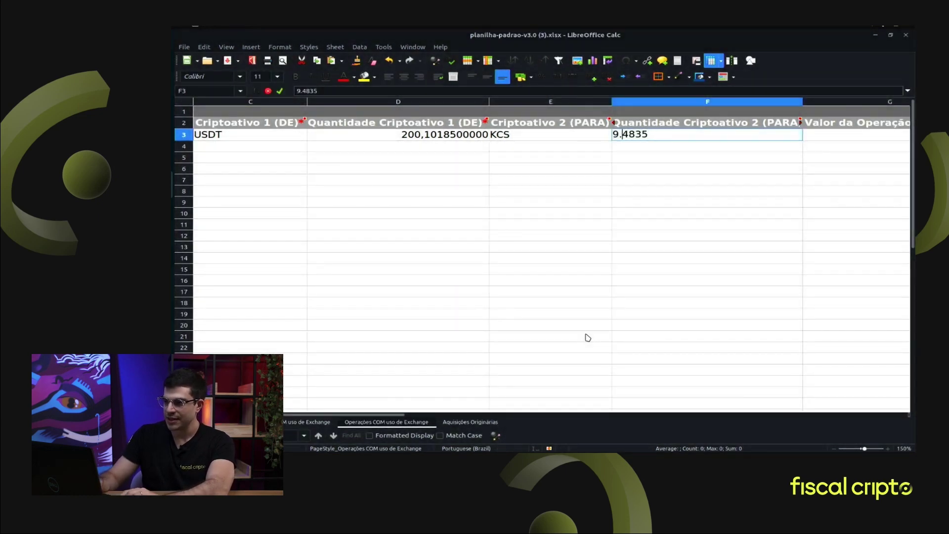
key(BackSpace)
text(,)
key(Return)
Review the row 3 entries from the date to Quantidade Criptoativo 2 (PARA), including the decimal comma in D3.
key(Left)
key(Left)
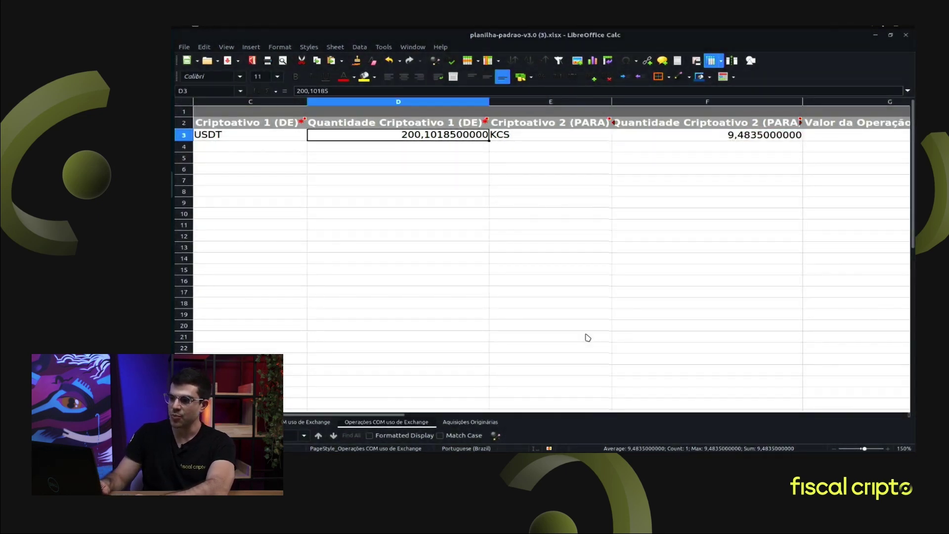
key(Left)
key(Left)
key(Right)
key(Right)
key(Right)
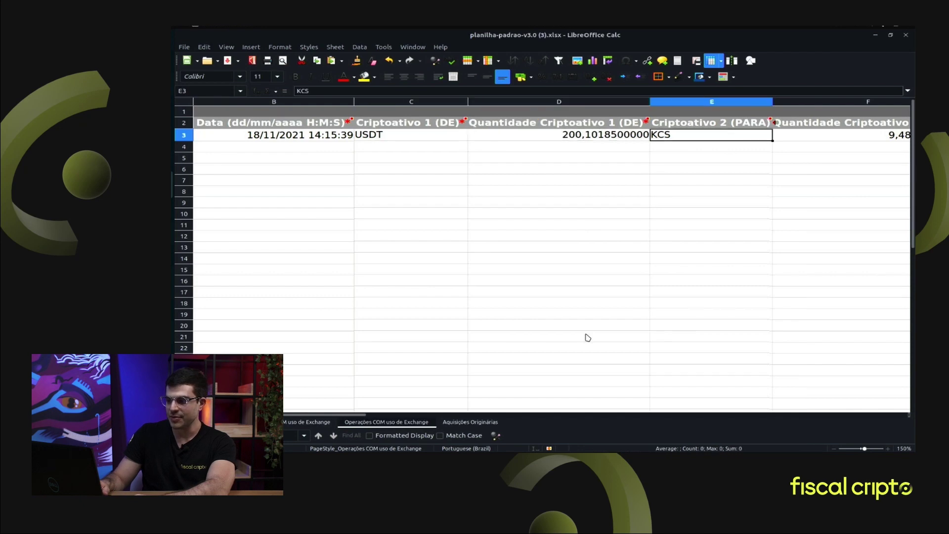
key(Left)
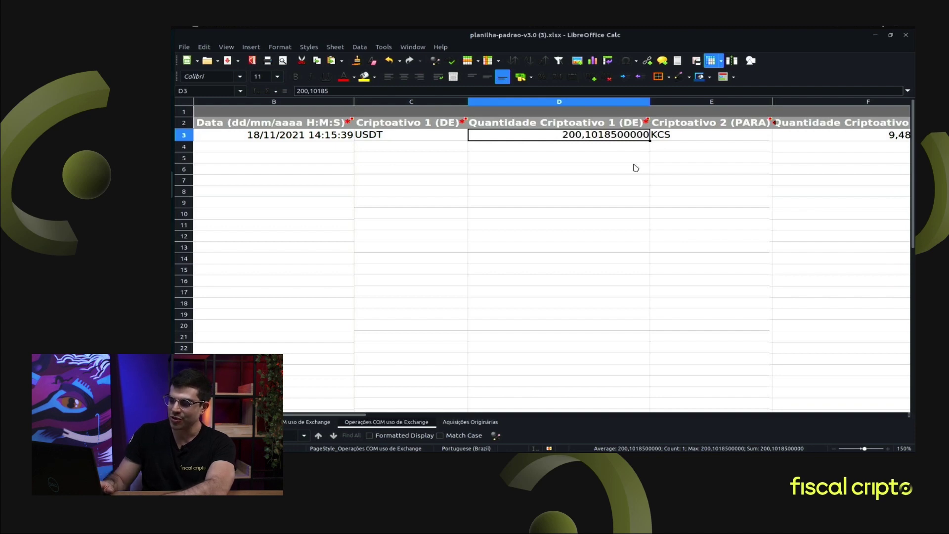
key(F2)
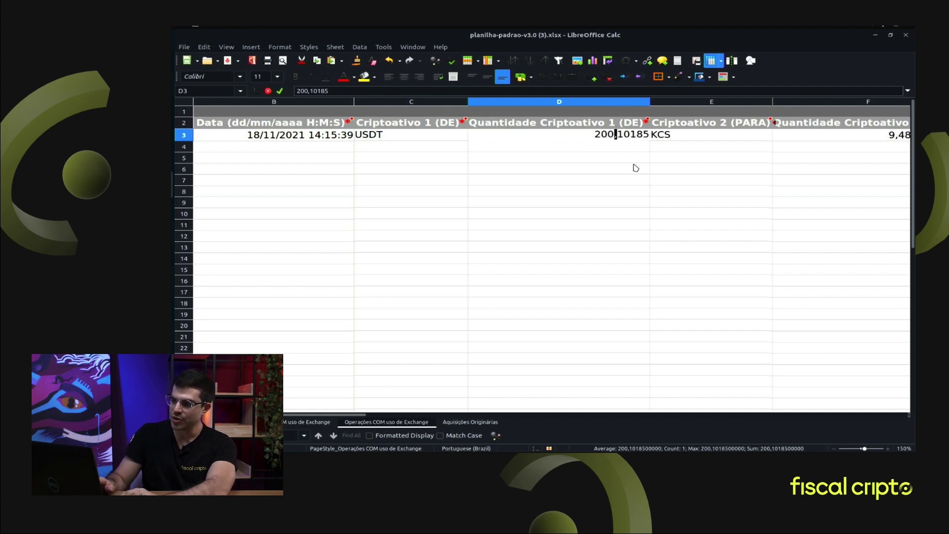
key(Escape)
key(Right)
key(Right)
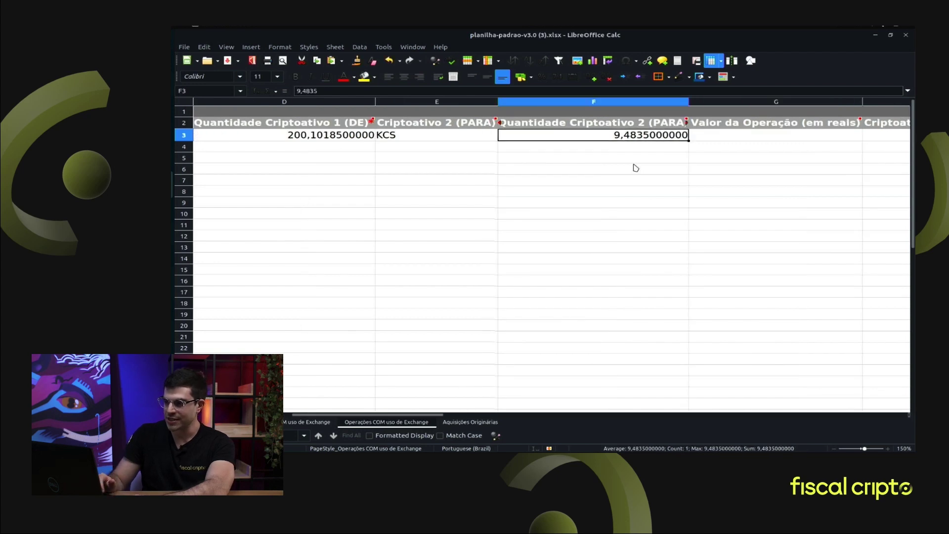
Examine the Valor da Operação (em reais) column and the neighbouring fee columns, ending on G3.
key(Right)
key(Right)
key(Right)
key(Left)
key(Left)
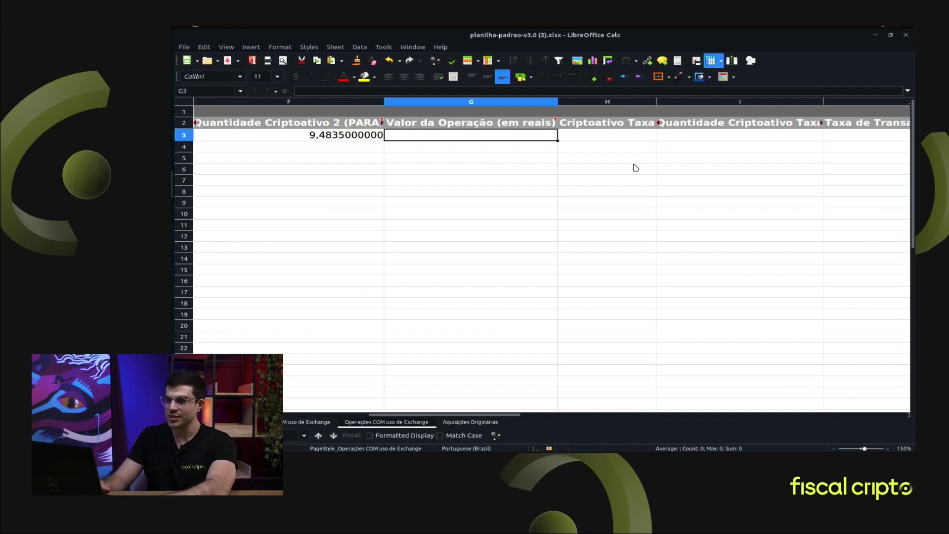
Copy the first order's fee currency, USDT, from the KuCoin export into H3 under Criptoativo Taxa.
key(Right)
key(alt+Tab)
key(Right)
key(Right)
key(Right)
key(Right)
key(Right)
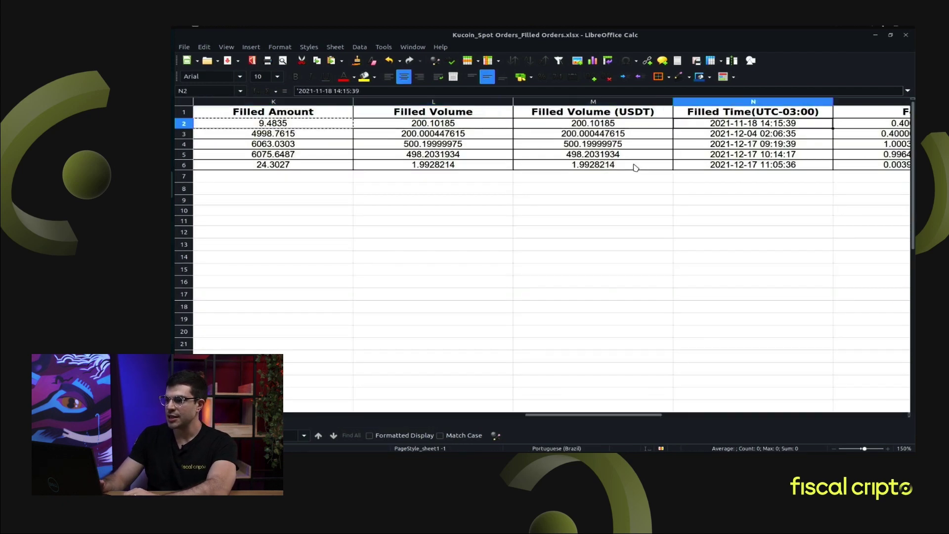
key(ctrl+c)
key(alt+Tab)
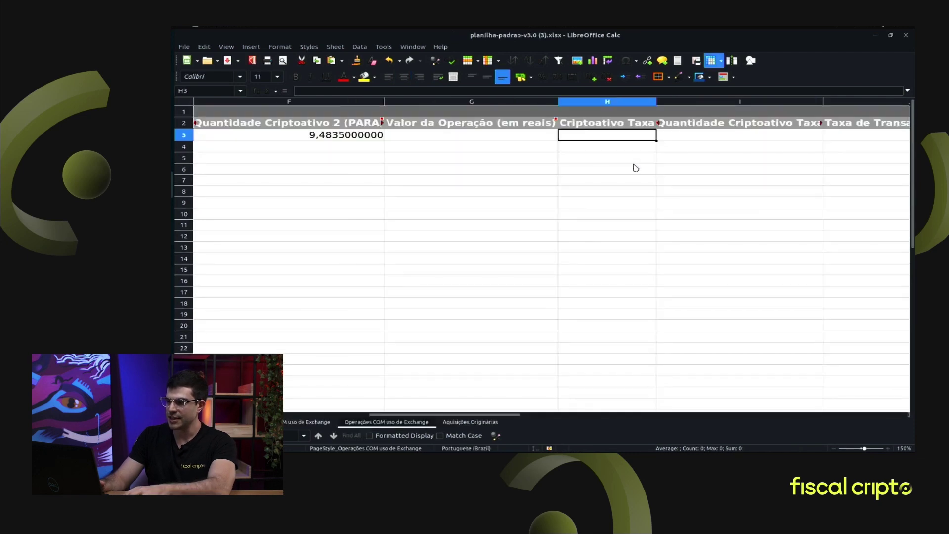
key(ctrl+shift+v)
key(Return)
key(Right)
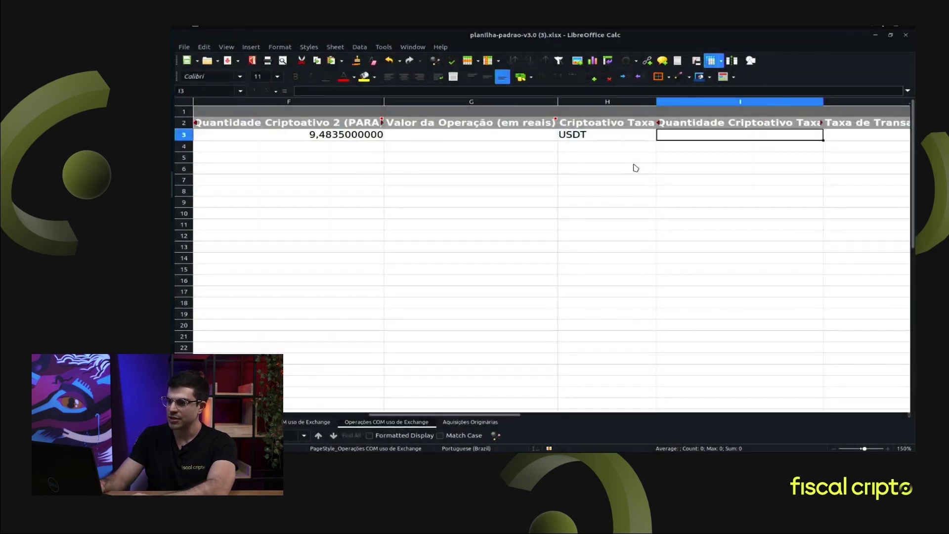
Copy the first order's Fee from the KuCoin export into I3 under Quantidade Criptoativo Taxa, rewritten with a comma as 0,4002037.
key(alt+Tab)
key(ctrl+c)
key(alt+Tab)
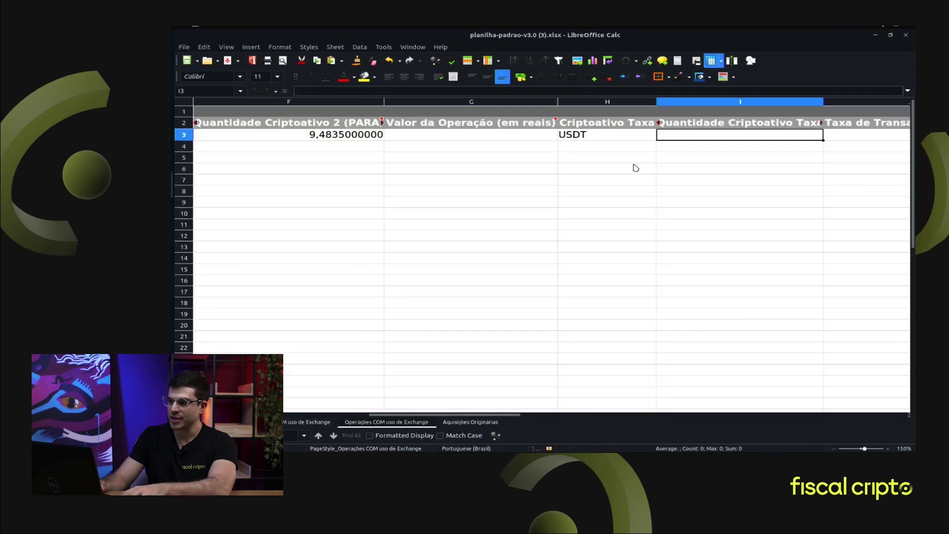
key(ctrl+shift+v)
key(Return)
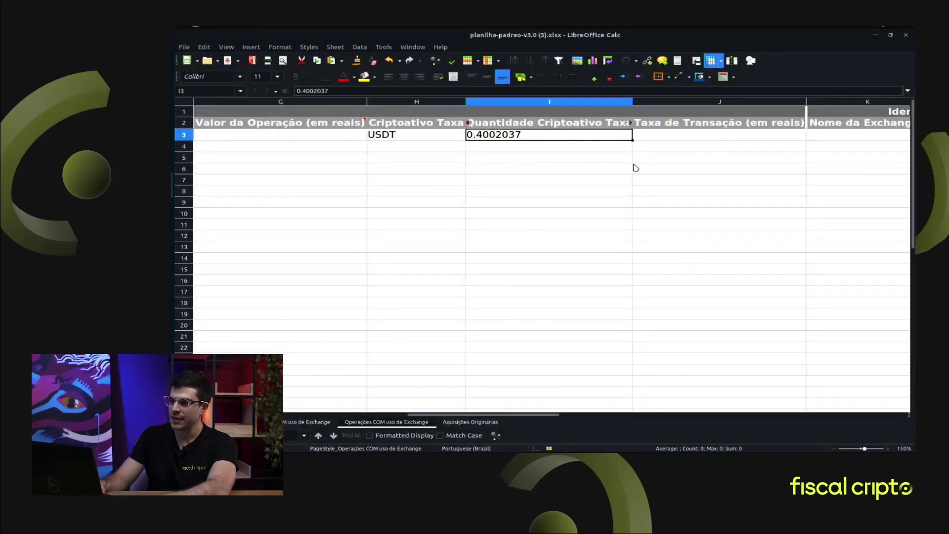
key(F2)
key(Home)
key(Right)
key(Right)
key(BackSpace)
text(,)
key(Return)
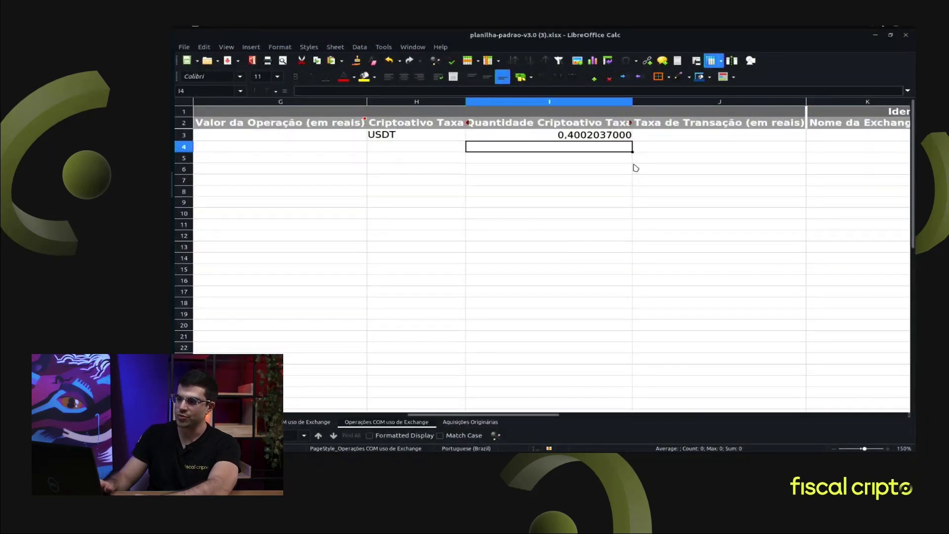
Enter Kucoin in K3 under Nome da Exchange.
key(Right)
key(alt+Tab)
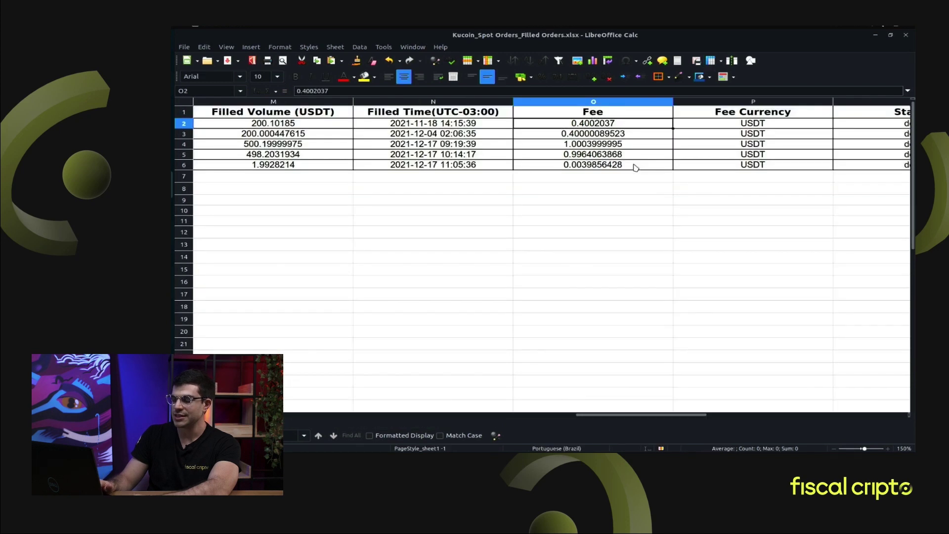
key(alt+Tab)
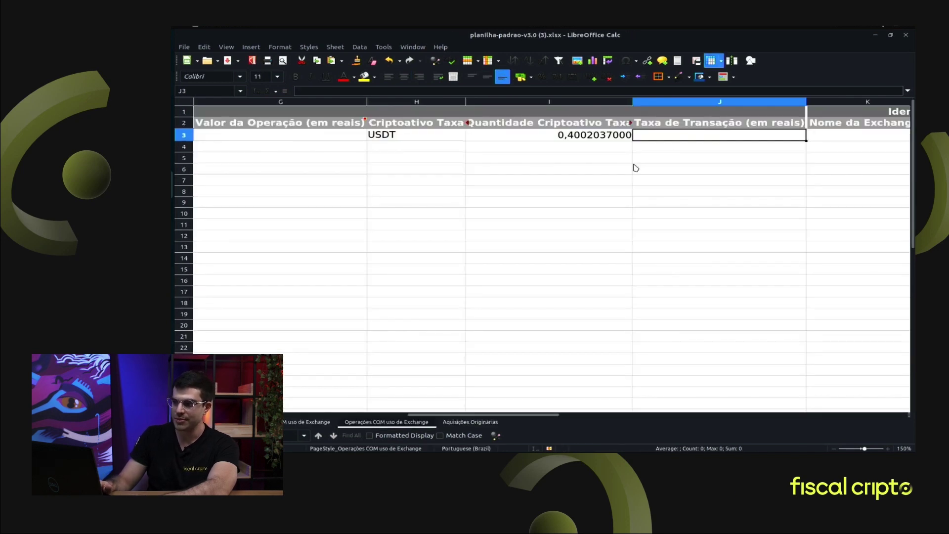
key(Right)
key(Right)
key(Right)
key(Right)
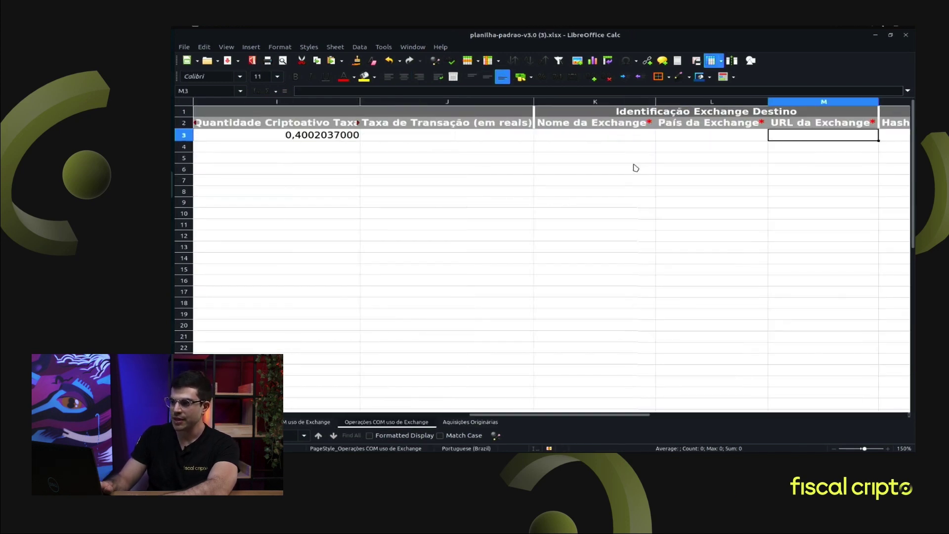
key(Left)
key(Left)
key(Left)
text(Kucoin)
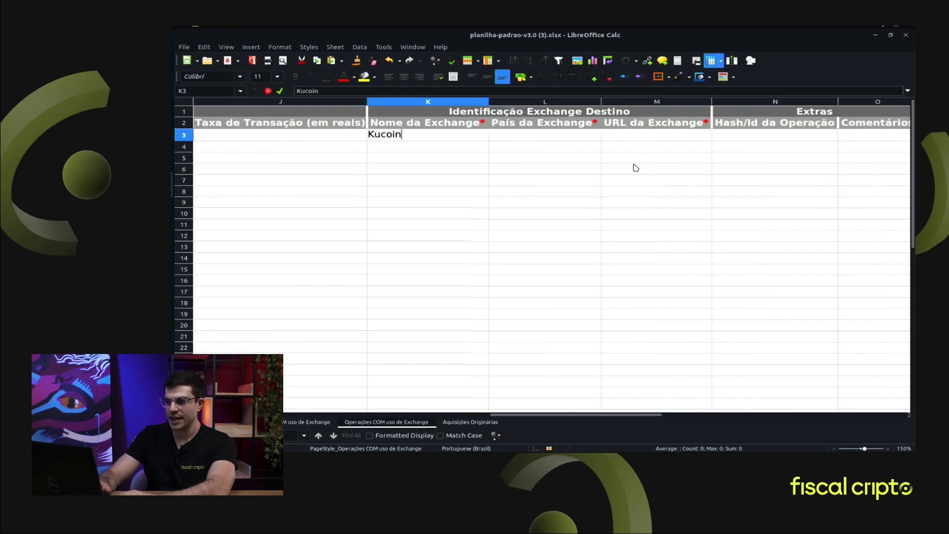
key(Tab)
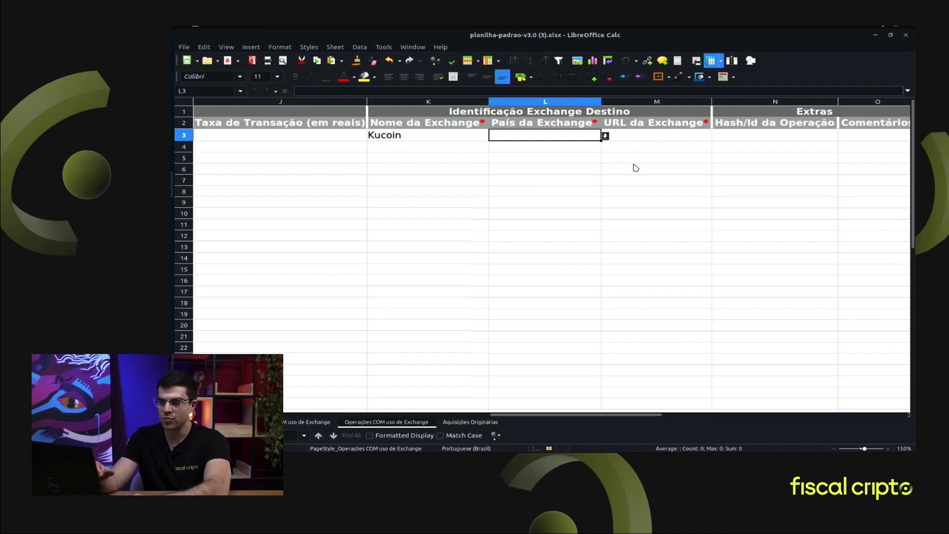
Switch to Fiscal Cripto in the browser and look up the exchange's country in the KuCoin wallet's individual operation form.
key(alt+Tab)
key(alt+Tab)
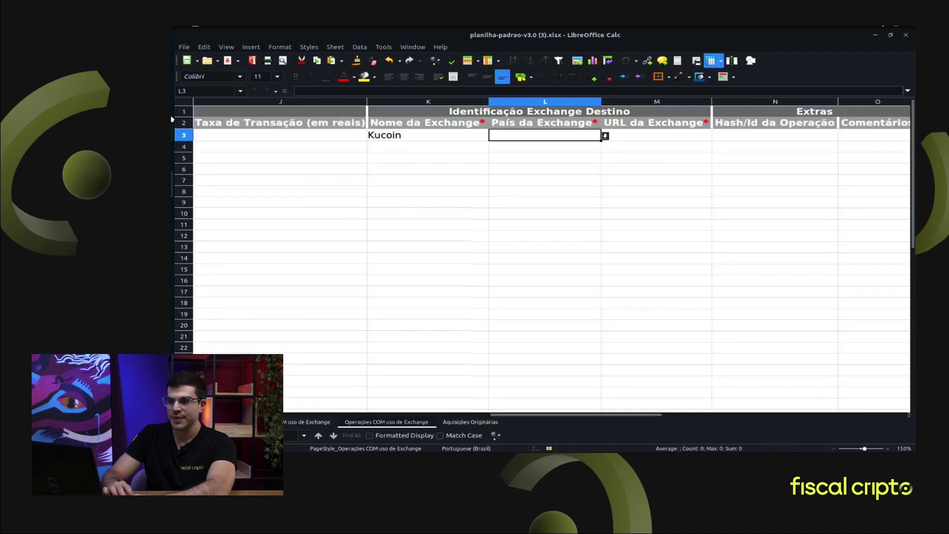
key(alt+Tab)
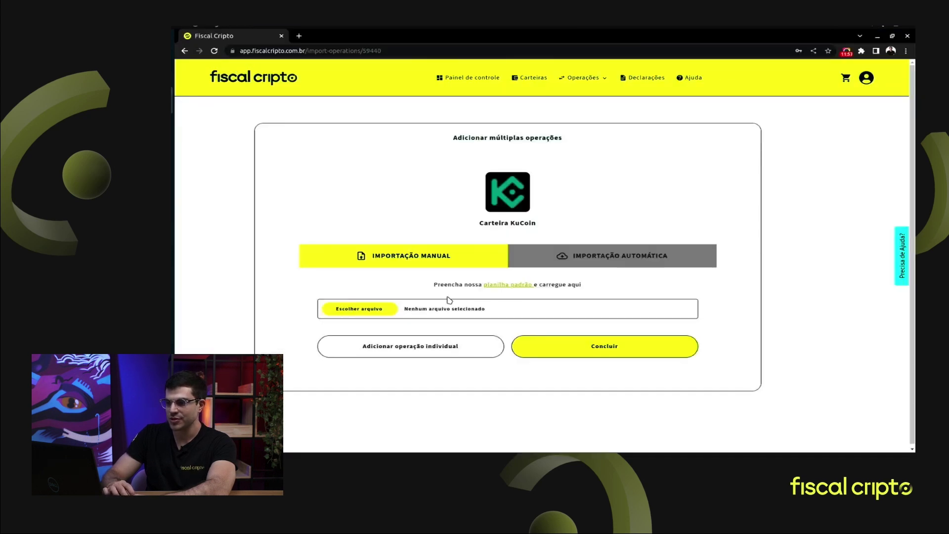
click(406, 351)
scroll(581, 329, down, 5)
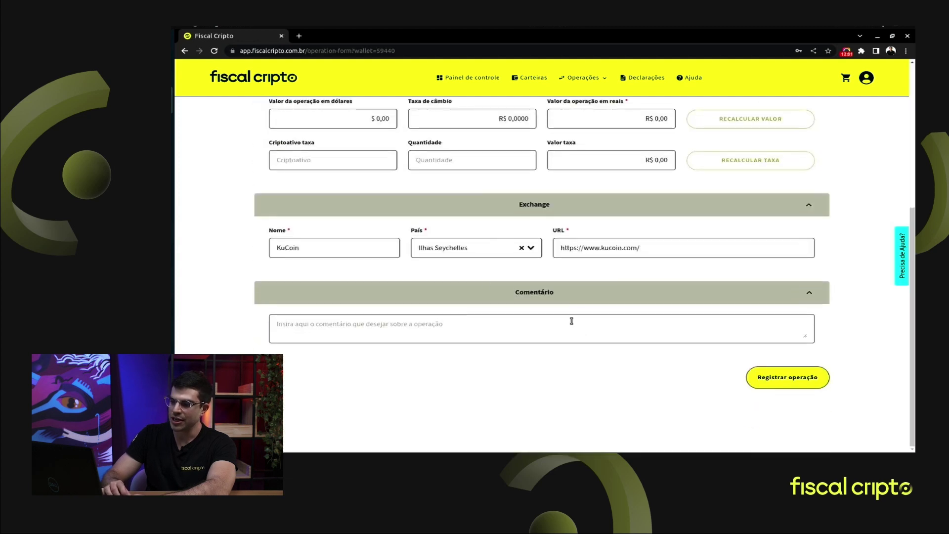
click(473, 246)
click(402, 242)
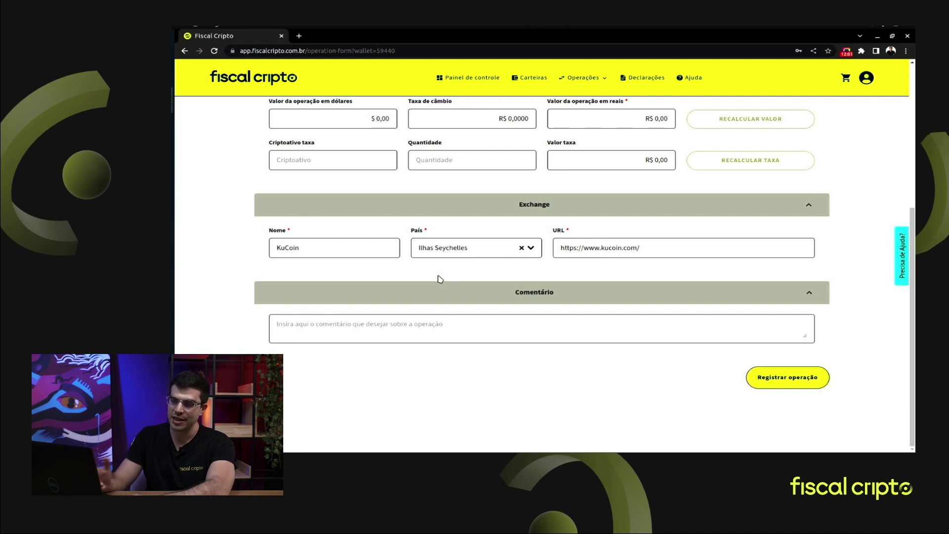
Back in the standard spreadsheet, set País da Exchange in L3 to Ilhas Seychelles.
key(alt+Tab)
key(alt+Down)
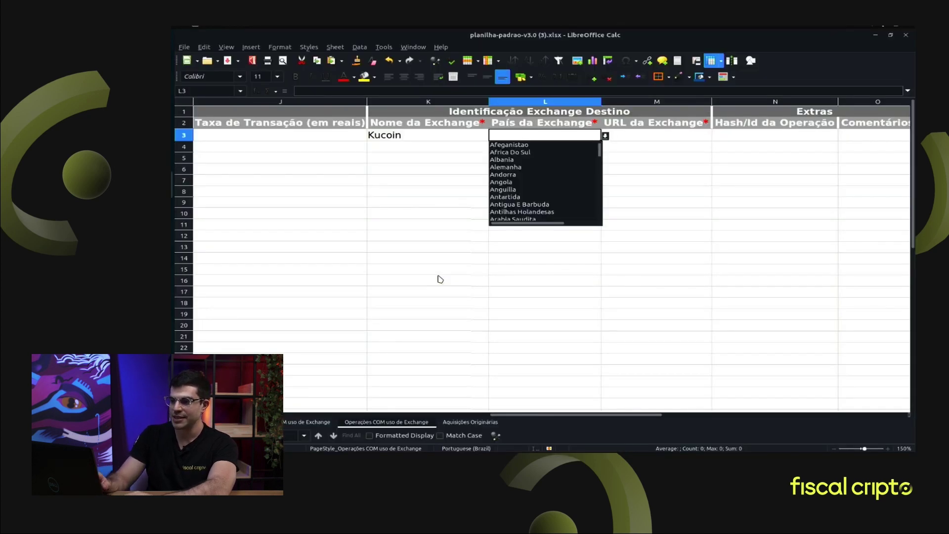
text(ilhas)
text( se)
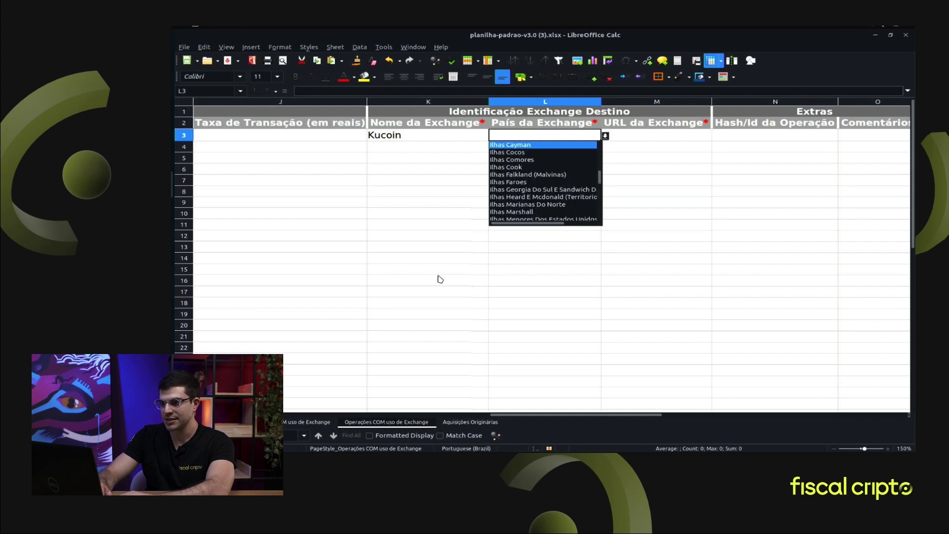
key(Return)
key(Tab)
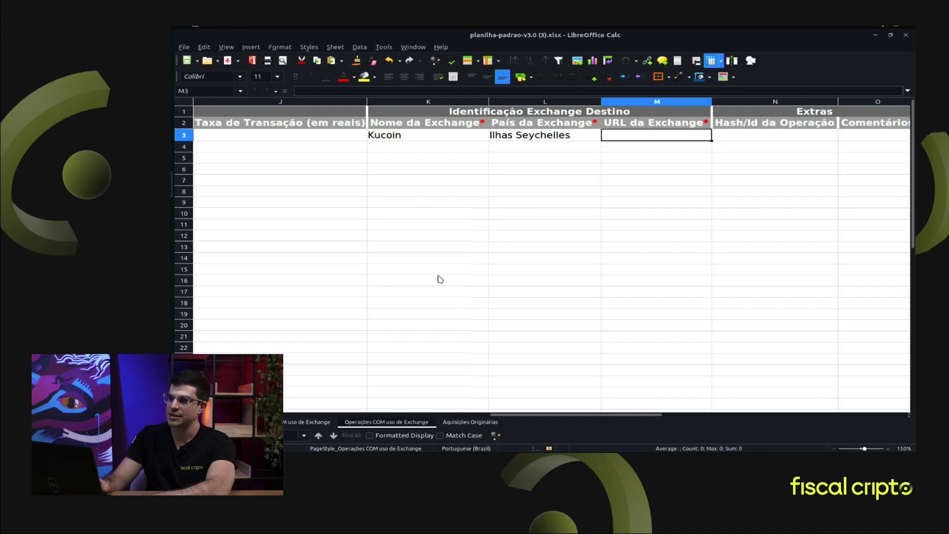
key(alt+Tab)
key(alt+Tab)
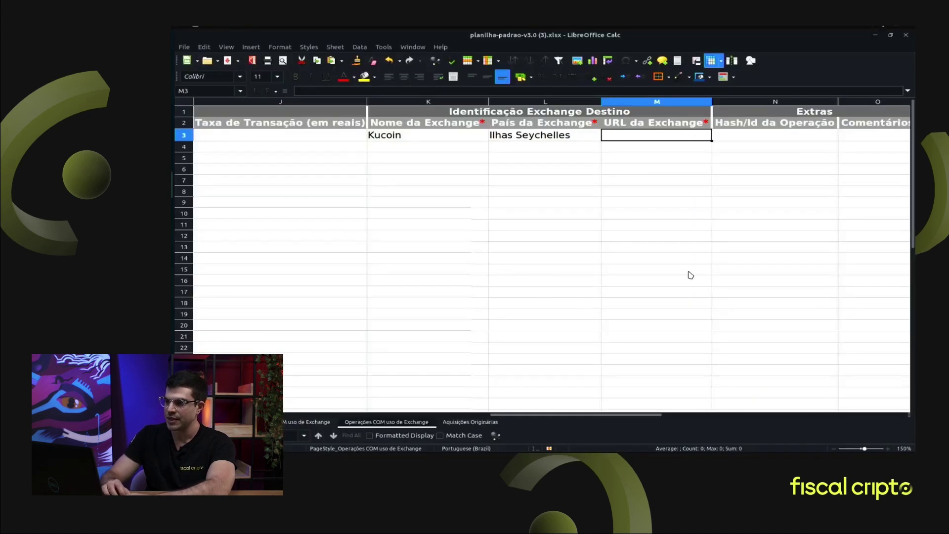
key(alt+Tab)
triple_click(663, 247)
key(ctrl+c)
key(alt+Tab)
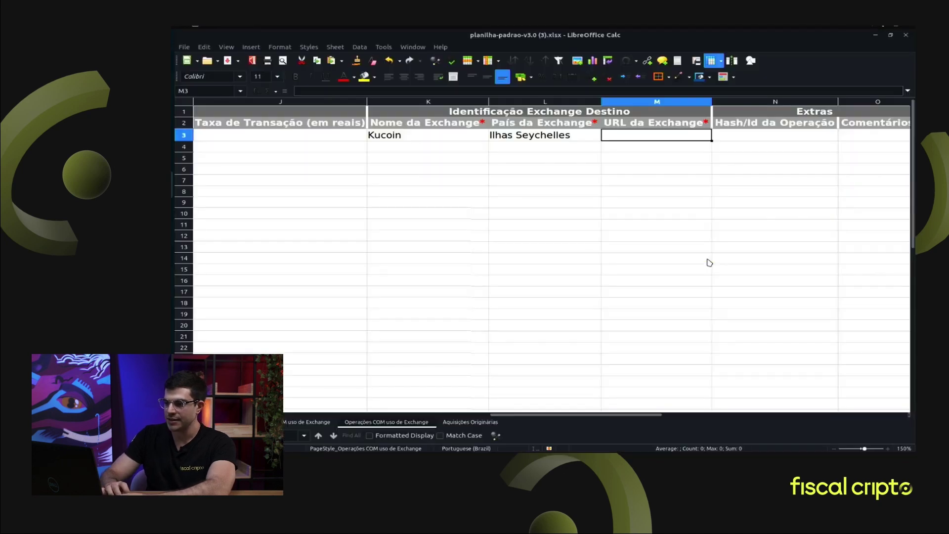
key(ctrl+v)
text(0)
key(Escape)
key(Tab)
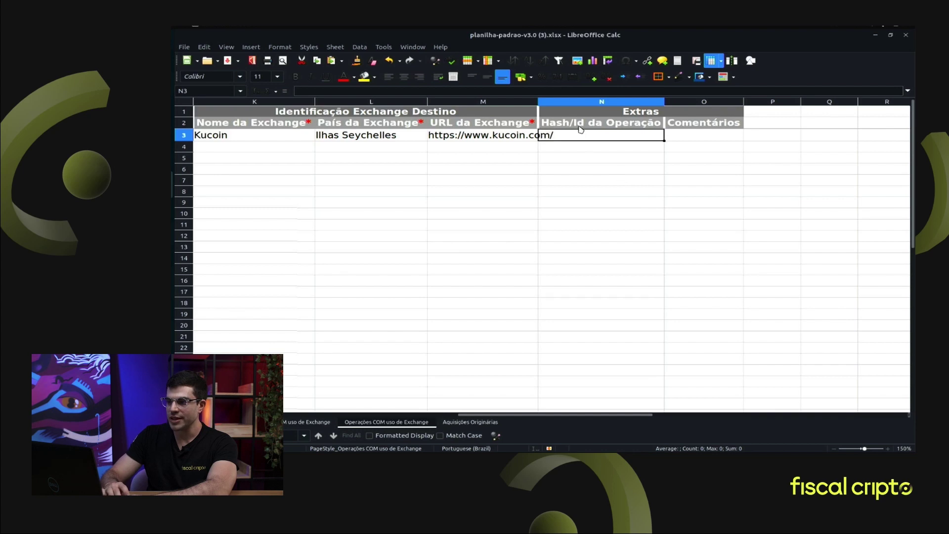
Copy the first order's Order ID from the KuCoin export into N3 under Hash/Id da Operação.
click(687, 141)
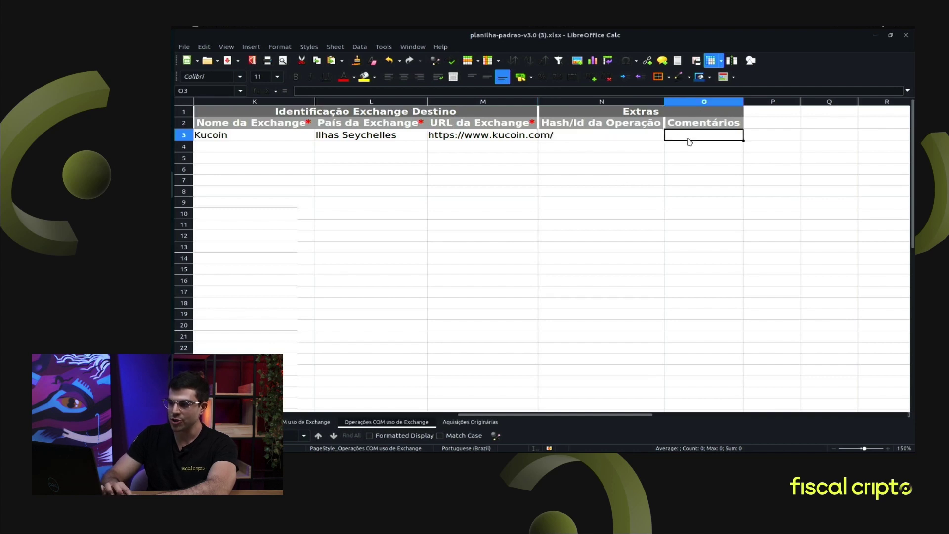
click(621, 147)
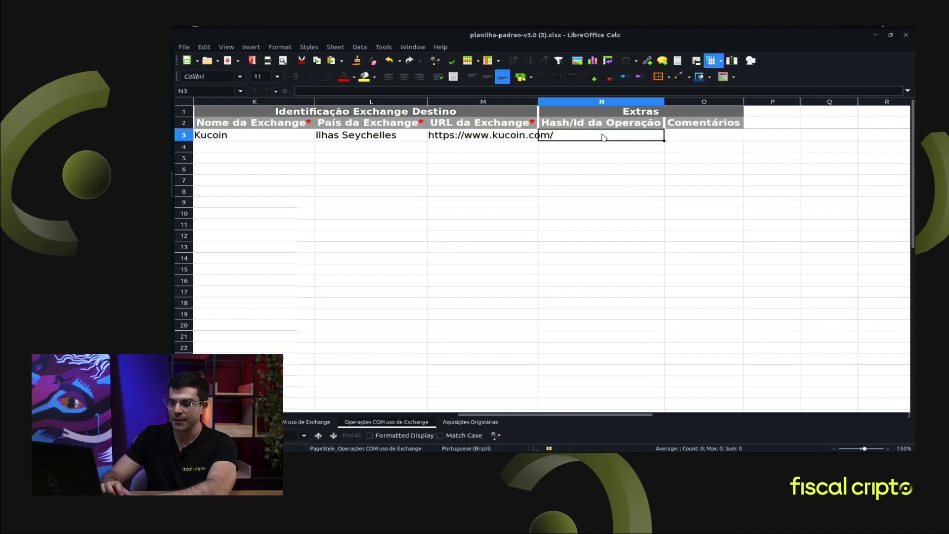
key(alt+Tab)
key(alt+Tab)
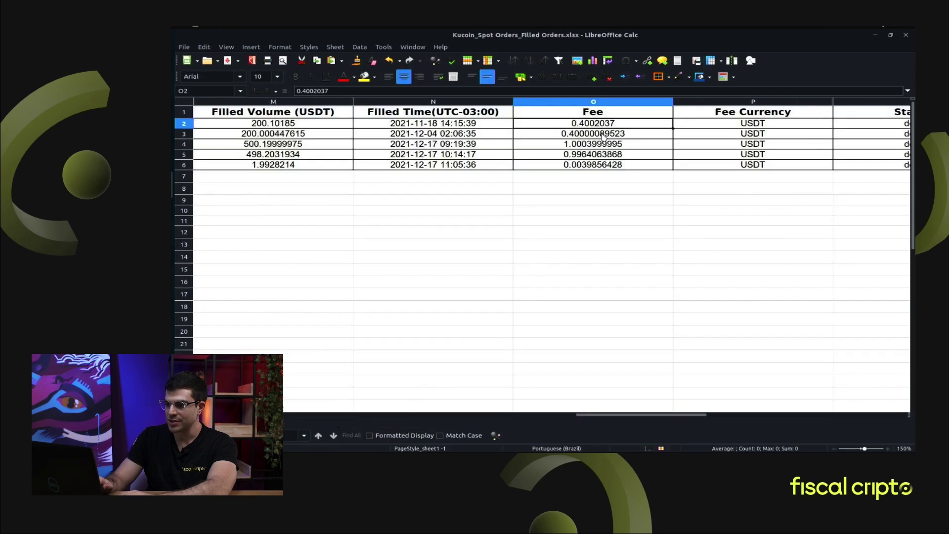
key(Left)
key(Left)
key(Left)
key(Left)
key(Left)
key(Left)
key(Left)
key(Left)
key(Left)
key(Left)
key(Left)
key(Left)
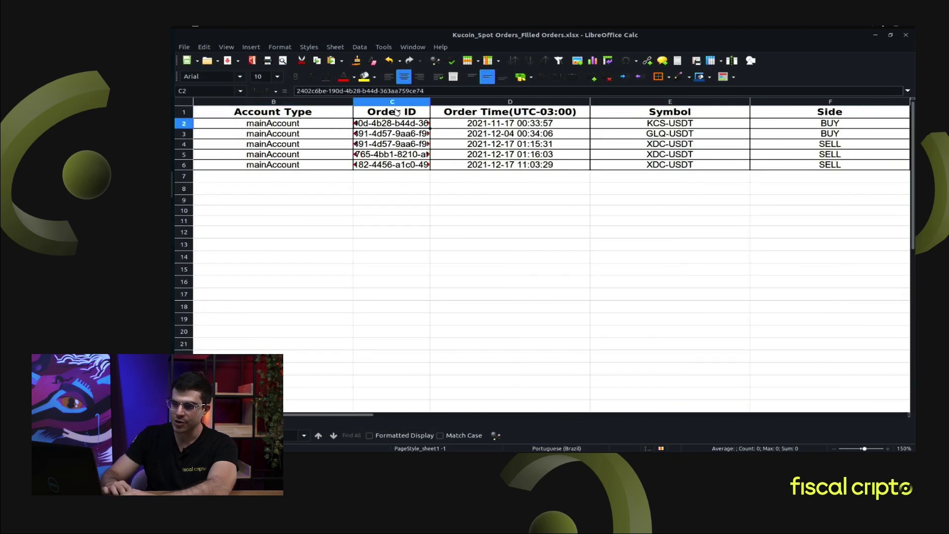
drag(434, 90, 290, 94)
key(alt+Tab)
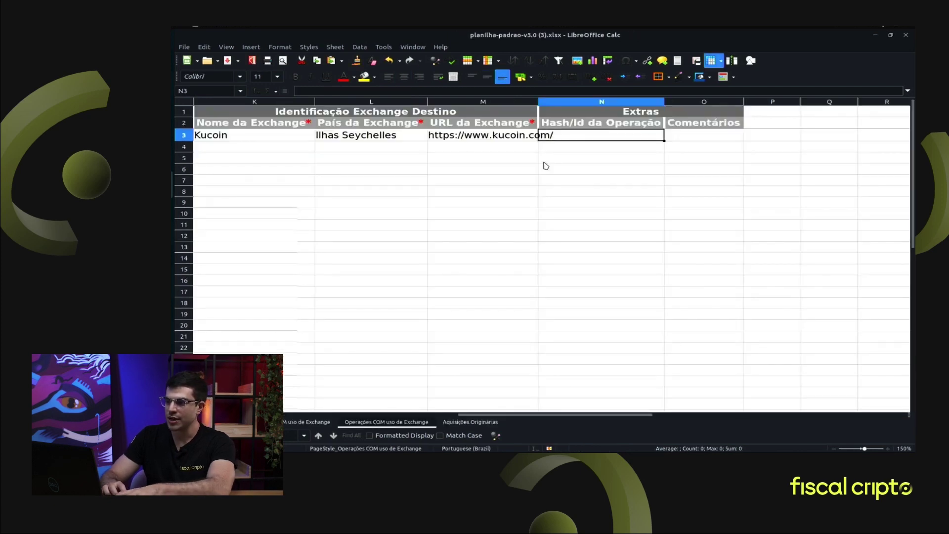
key(ctrl+shift+v)
key(Return)
key(Up)
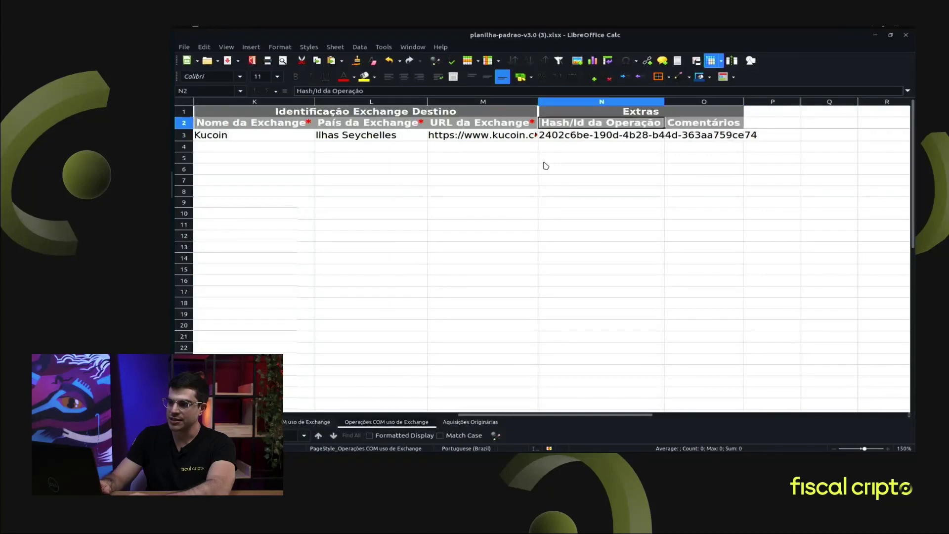
key(Down)
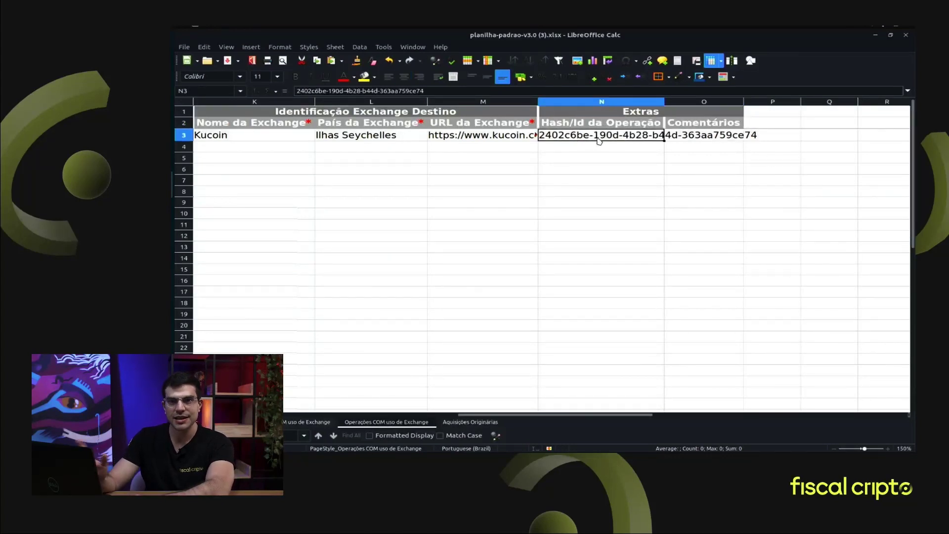
Enter the comment "Trade na Kucoin" in O3 under Comentários.
key(Right)
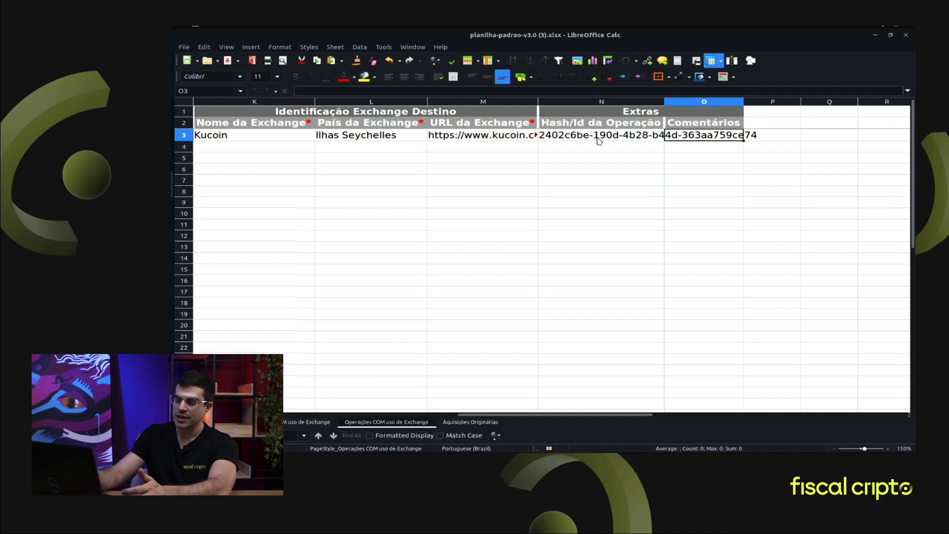
text(Trade )
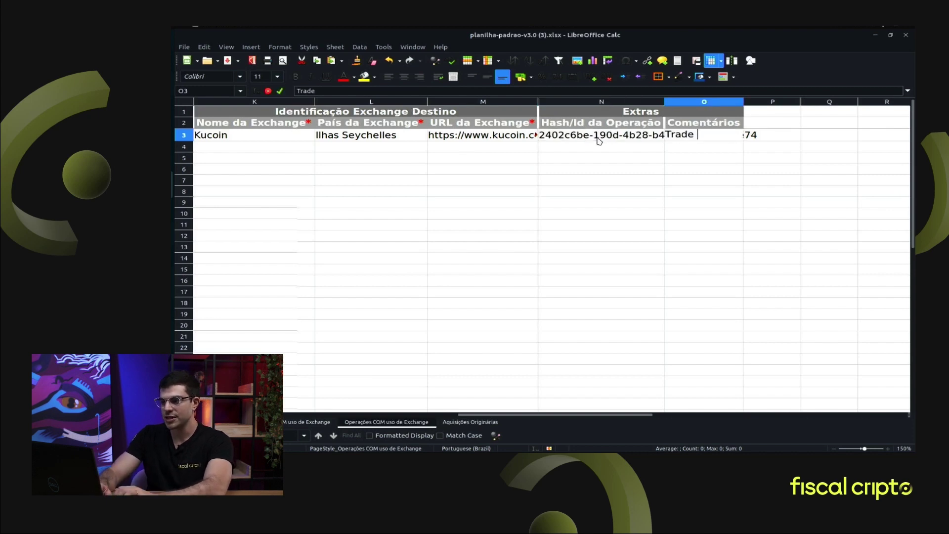
text(na c)
text(Kucoin)
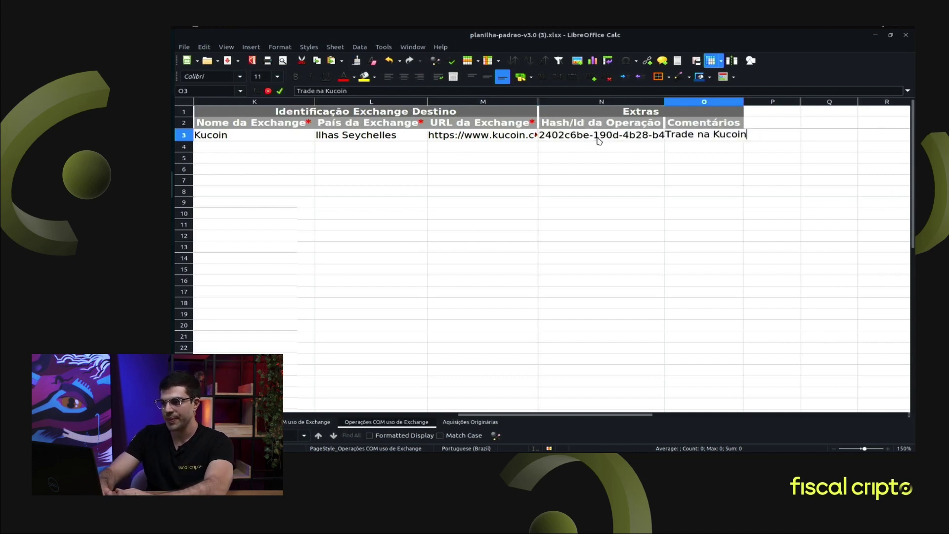
key(Return)
Review the Hash/Id da Operação and Comentários entries and highlight the two Extras columns, N and O.
key(Up)
key(Left)
key(Down)
key(Up)
key(Right)
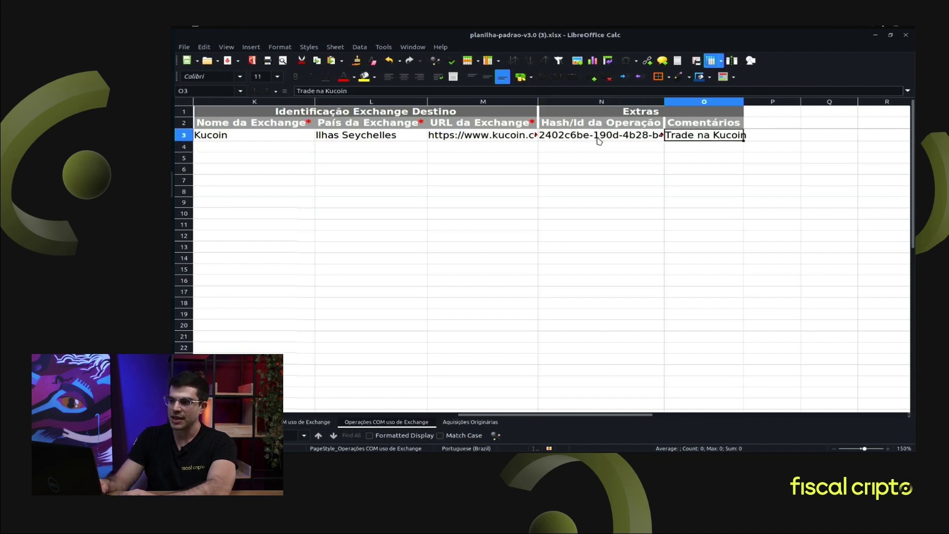
drag(589, 102, 677, 107)
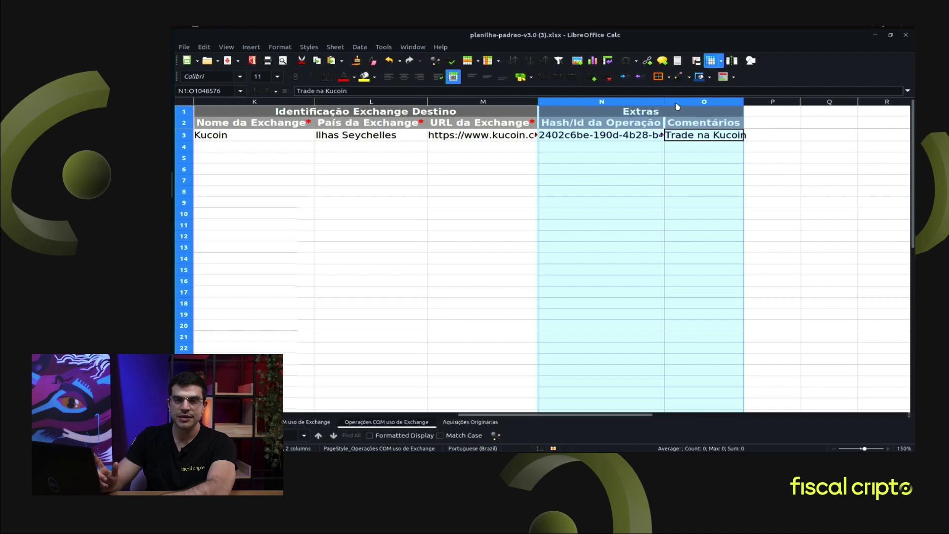
Review the completed row 3 backwards from Comentários to Tipo de Operação, ending on A3.
key(Left)
key(Left)
key(Left)
key(Left)
key(Left)
key(Left)
key(Left)
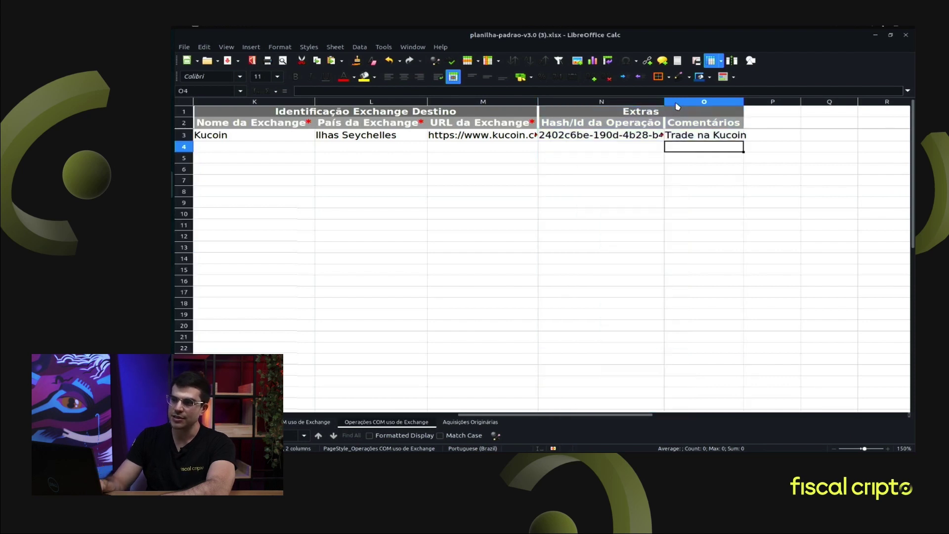
key(Left)
key(Left)
key(Left)
key(Left)
key(Left)
key(Left)
key(Left)
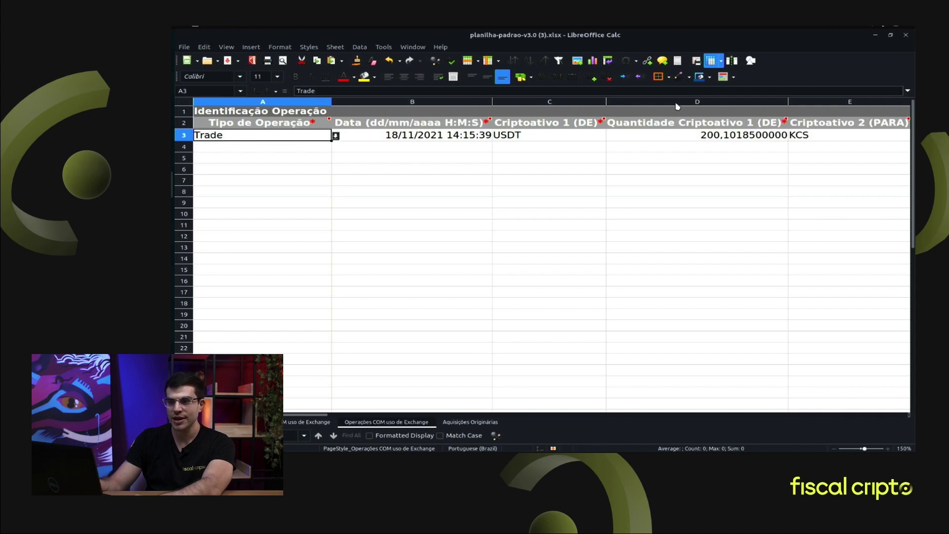
Examine the Symbol and Side columns of the KuCoin export for a SELL order, ending on the first XDC-USDT sale in row 4.
key(Down)
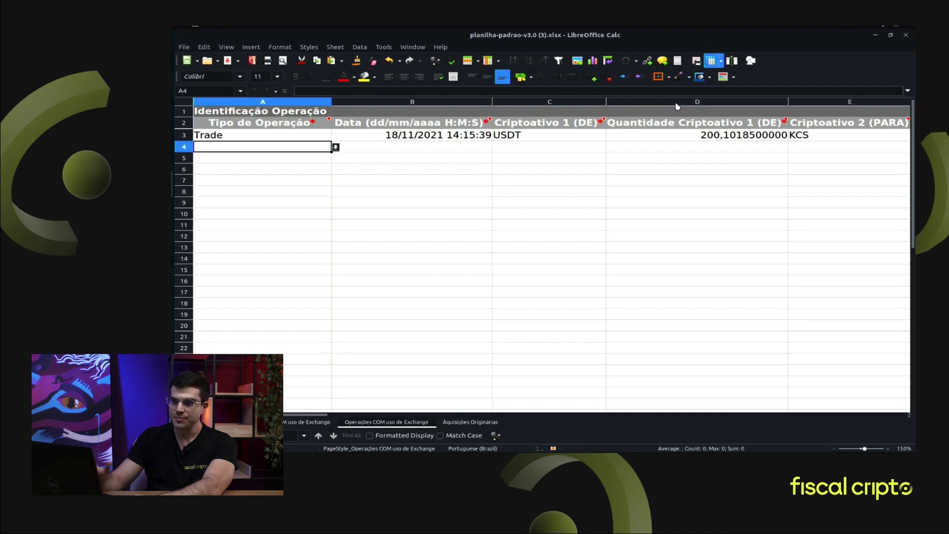
key(alt+Tab)
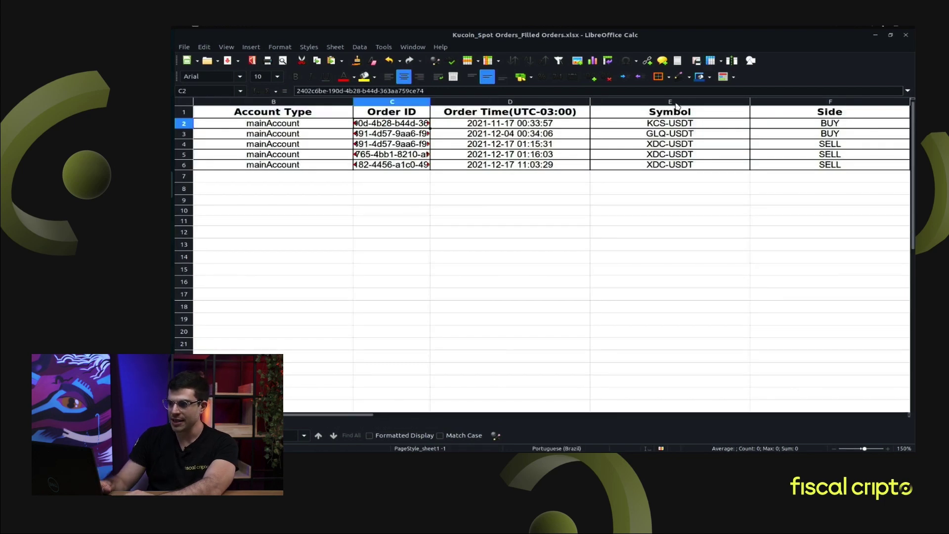
key(Down)
key(Right)
key(Right)
key(Right)
key(Right)
key(Right)
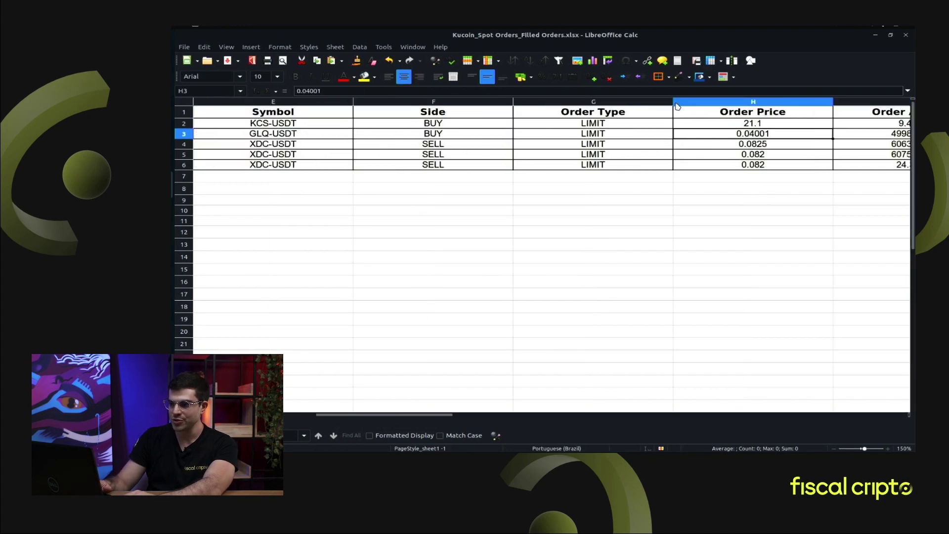
key(Left)
key(Left)
key(Down)
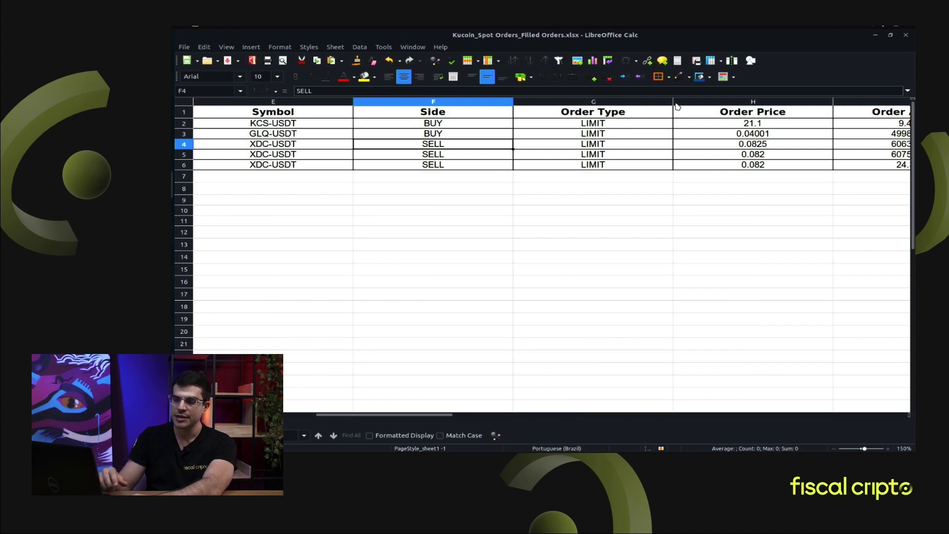
Set Tipo de Operação to Trade in A4 of the standard spreadsheet.
key(alt+Tab)
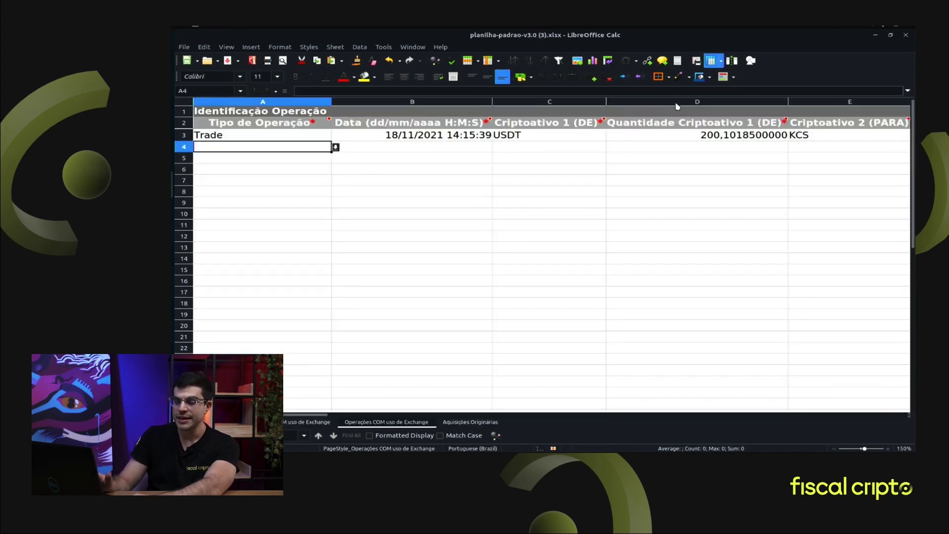
key(alt+Down)
key(Down)
key(Down)
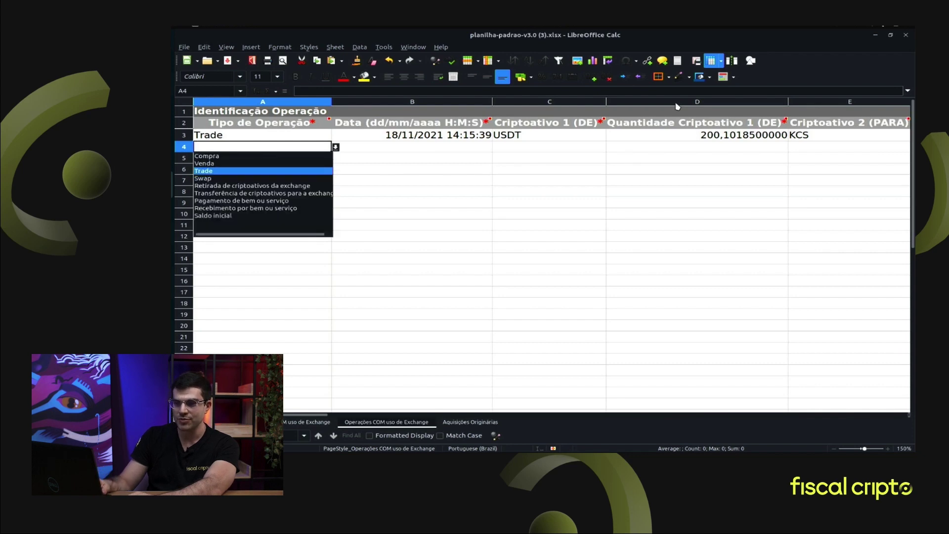
key(Return)
key(Tab)
key(alt+Tab)
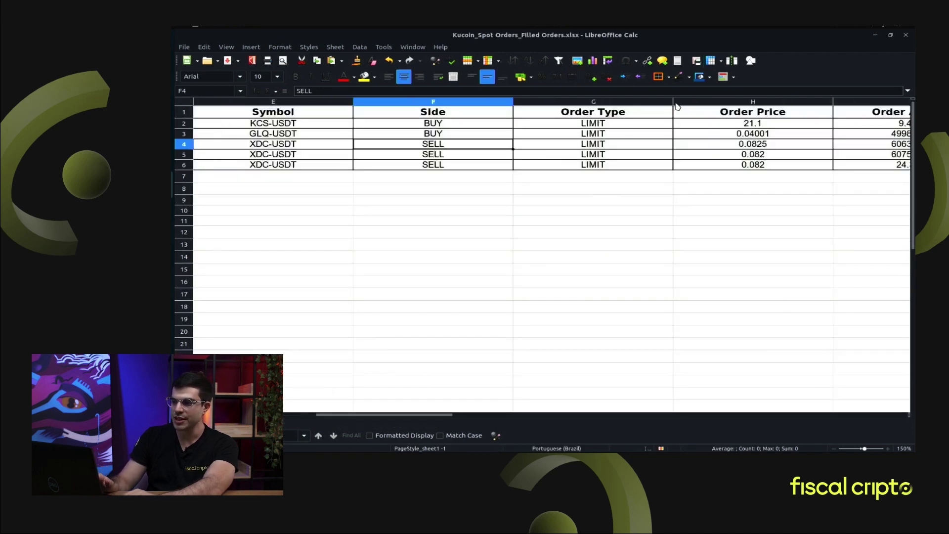
key(Right)
key(Right)
key(Right)
key(Right)
key(Right)
key(Right)
key(Right)
key(Right)
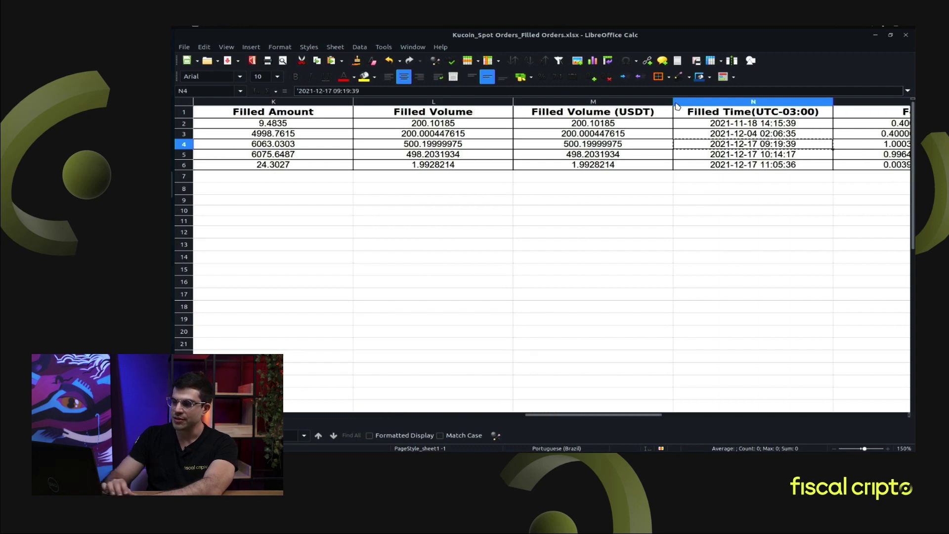
key(alt+Tab)
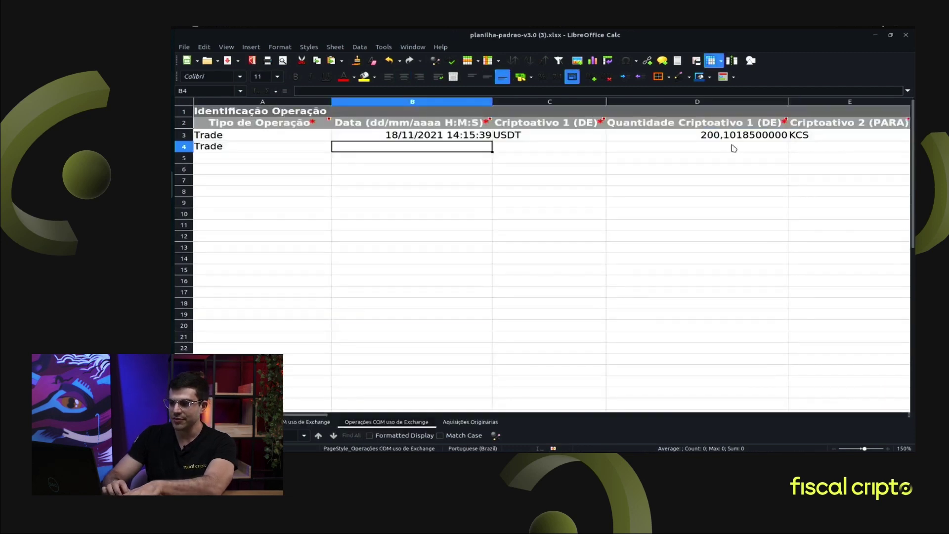
key(ctrl+shift+v)
click(587, 330)
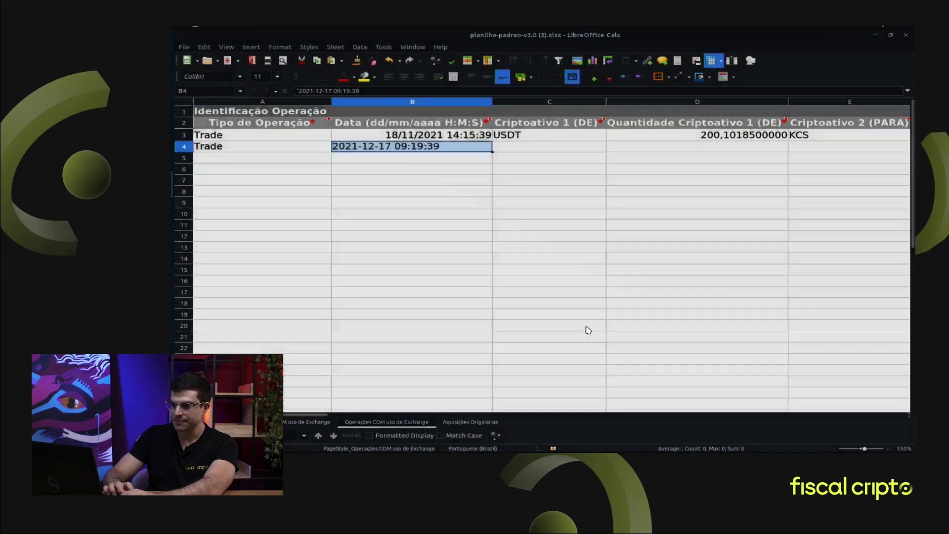
Rewrite the date in B4 in the required day/month/year format as 17/12/2021 09:19:39.
double_click(348, 150)
key(Home)
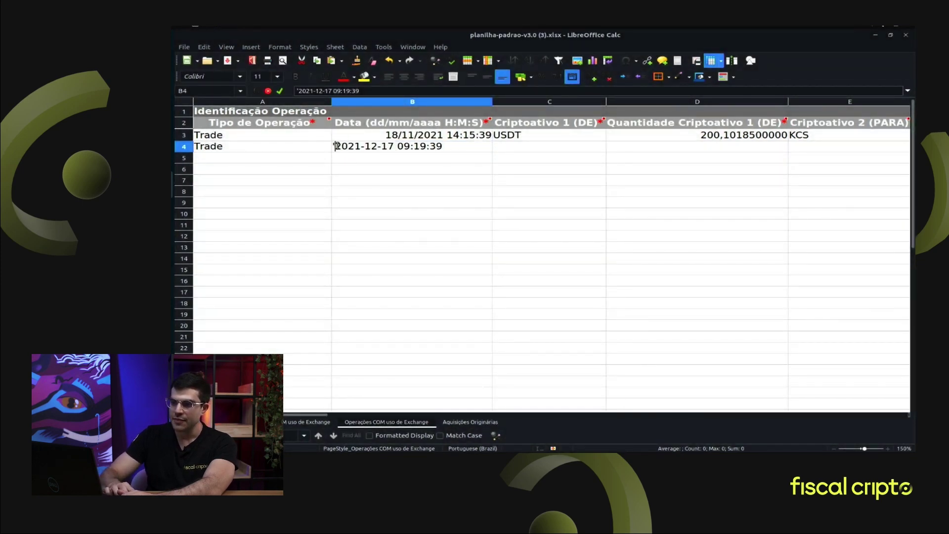
key(Delete)
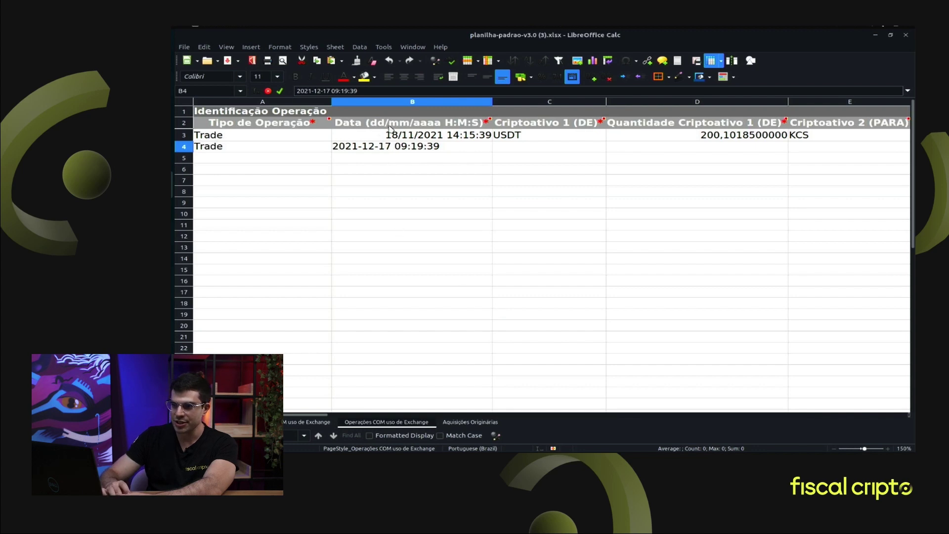
text(17/)
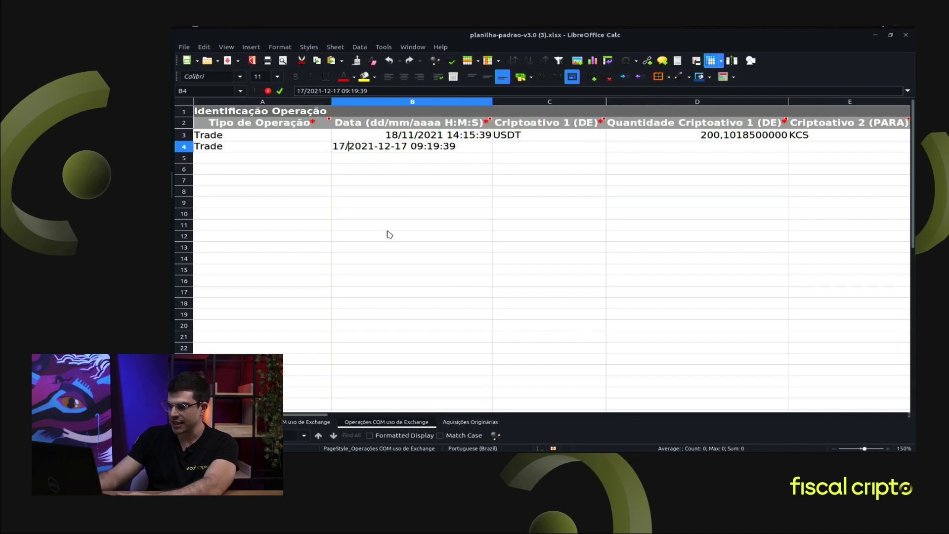
text(12/)
key(Right)
key(Right)
key(Right)
key(Right)
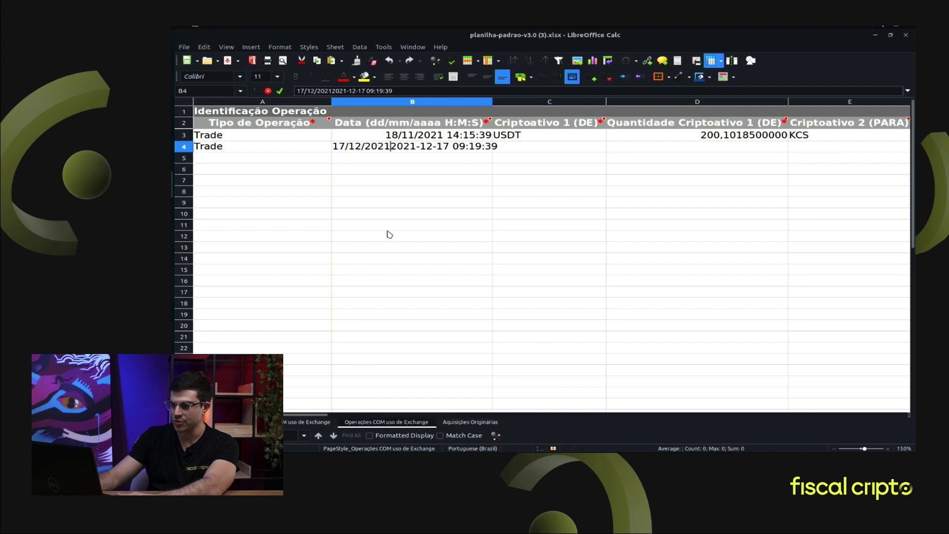
key(Delete)
key(Delete)
key(Delete)
key(Delete)
key(Delete)
key(Delete)
key(Return)
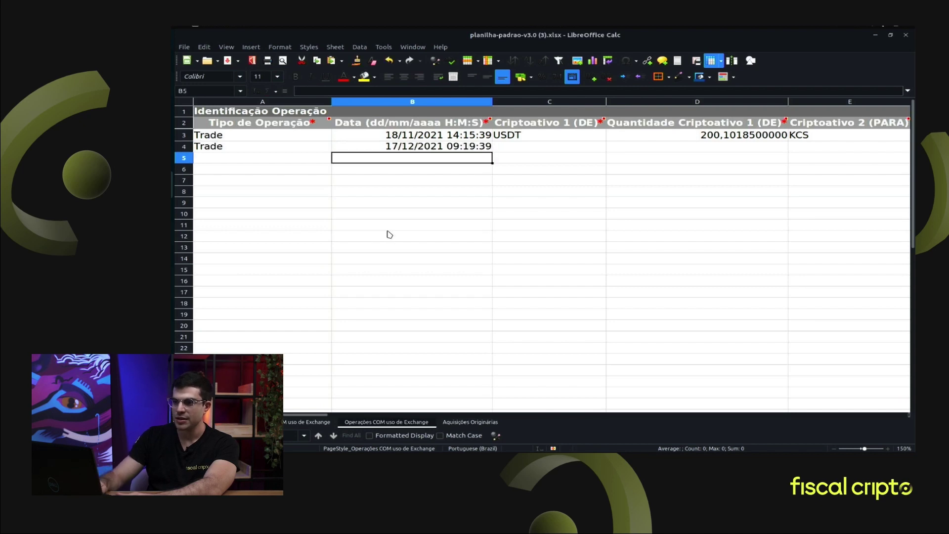
Examine the XDC-USDT symbol of the row 4 sell order in the KuCoin export to tell the sold asset from the received one.
key(Up)
key(Right)
key(alt+Tab)
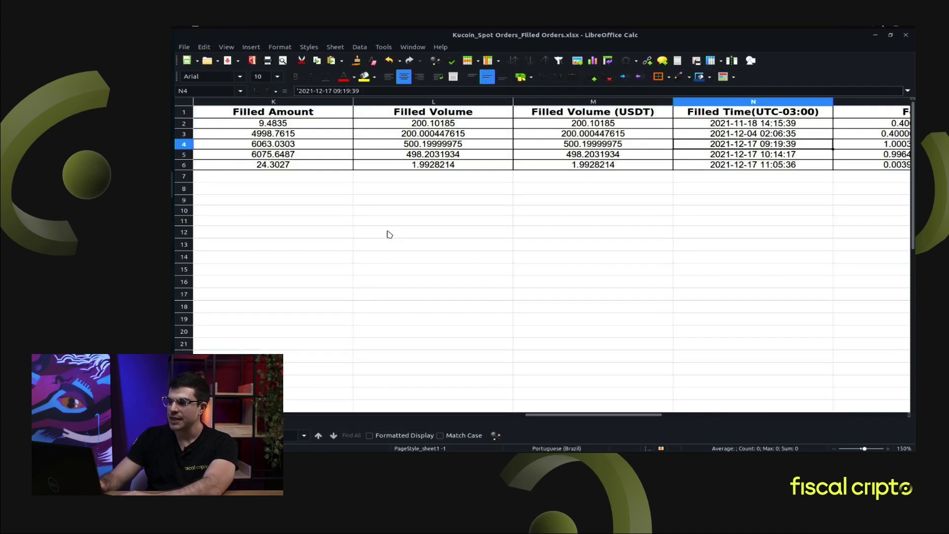
key(alt+Tab)
key(alt+Tab)
key(Left)
key(Left)
key(Left)
key(Left)
key(Left)
key(Left)
key(Left)
key(Left)
key(Left)
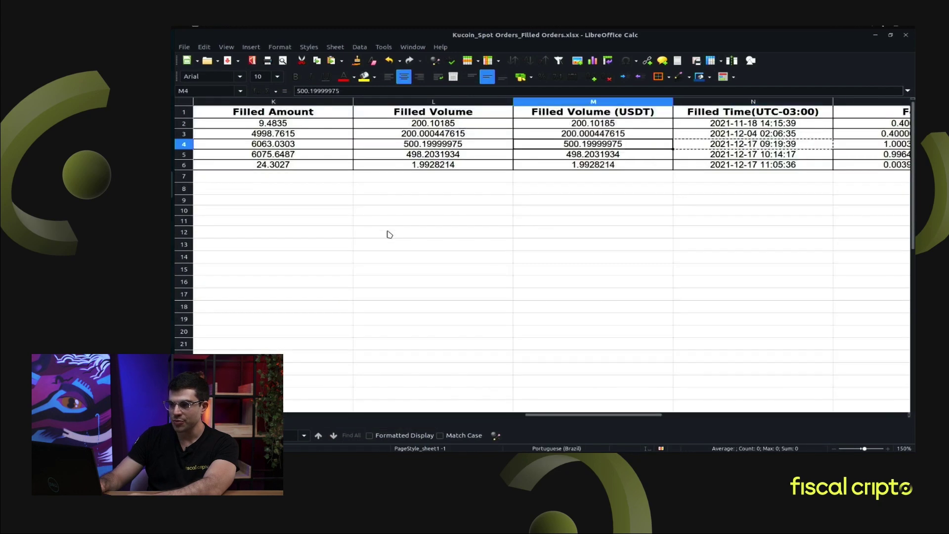
key(Left)
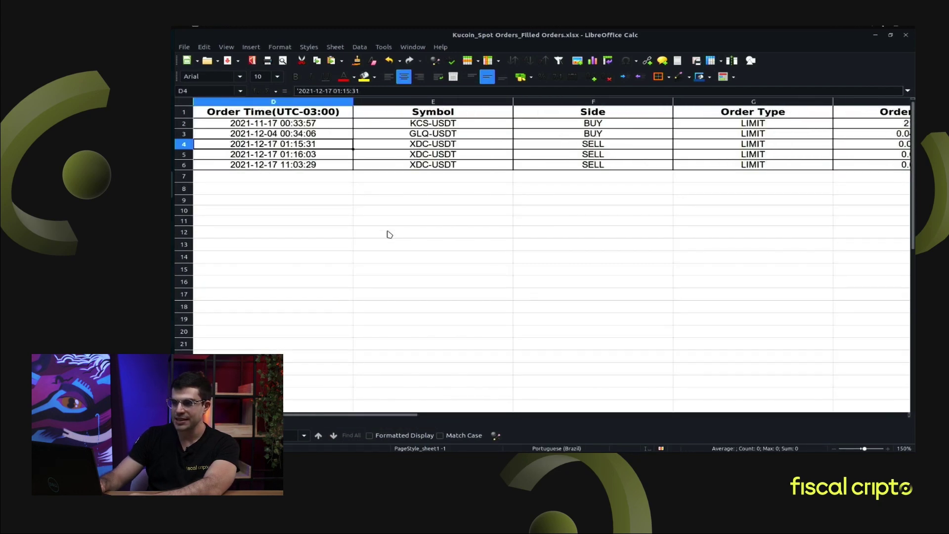
click(423, 144)
double_click(423, 143)
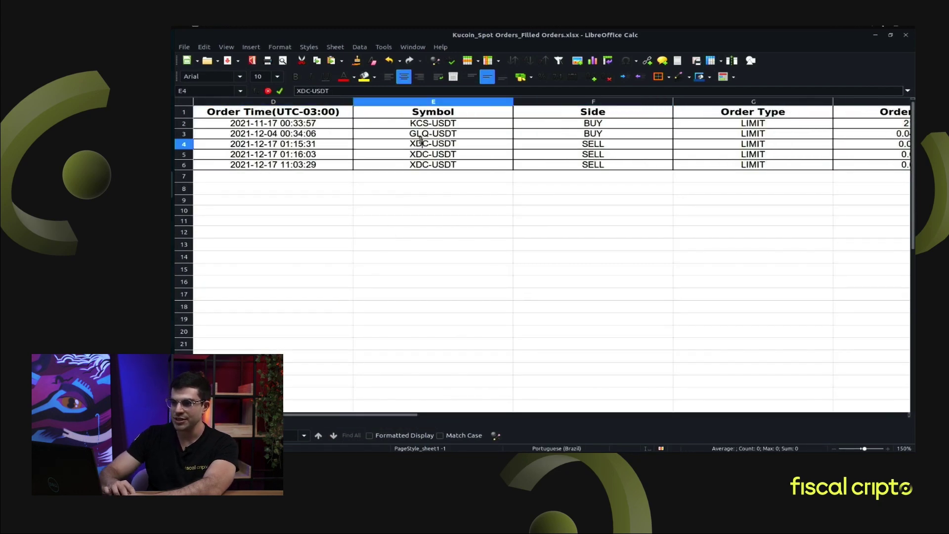
drag(423, 143, 457, 142)
click(440, 143)
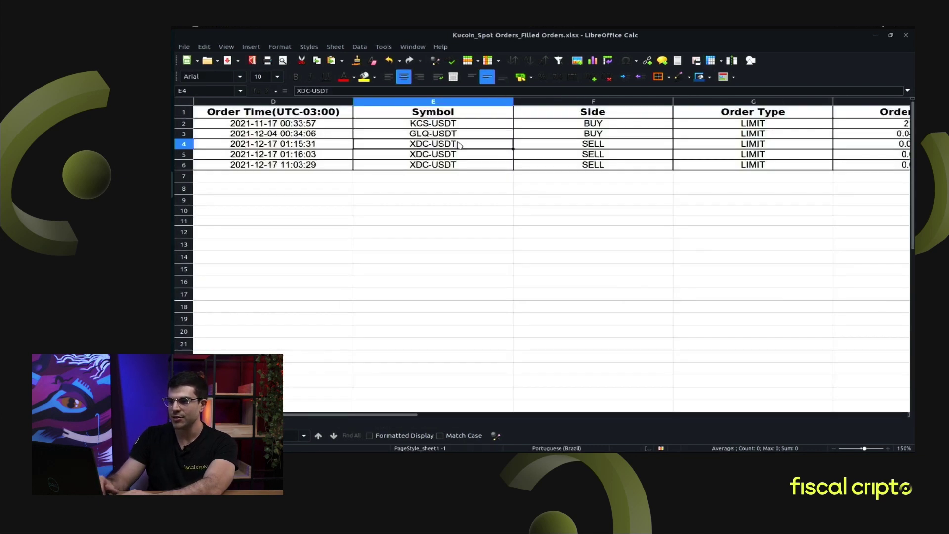
Copy XDC from the order's symbol in E4 of the KuCoin export into C4 under Criptoativo 1 (DE) as unformatted text.
double_click(427, 149)
key(shift+Home)
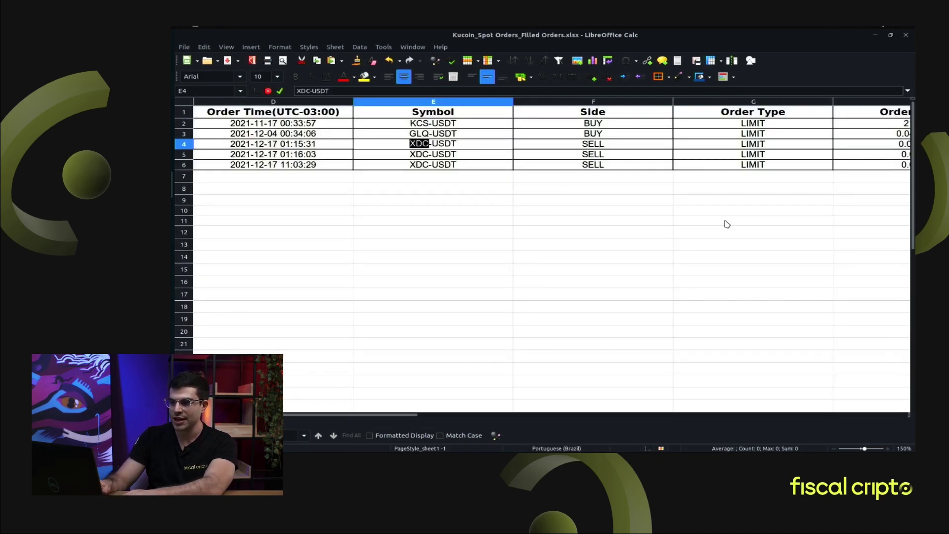
key(alt+Tab)
key(ctrl+shift+v)
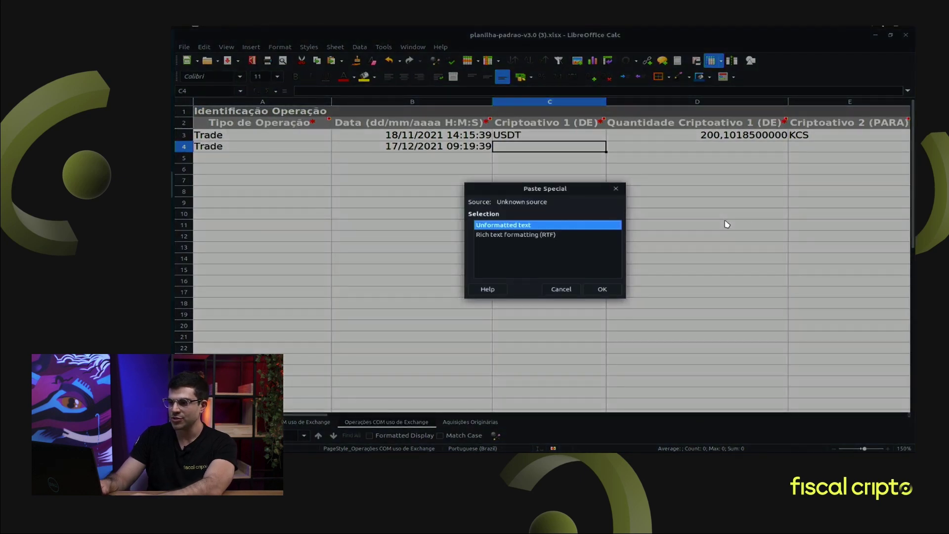
key(Return)
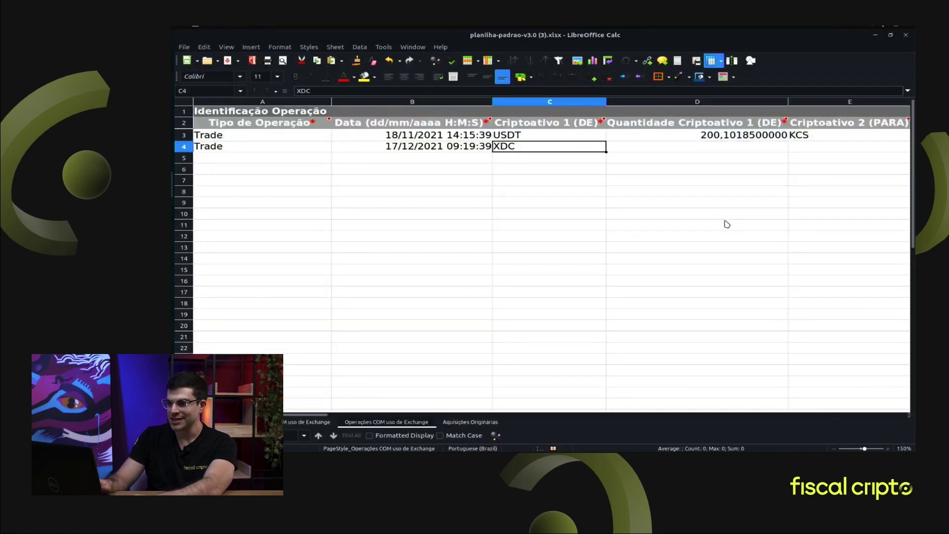
Copy USDT from the same order's symbol into E4 under Criptoativo 2 (PARA) as unformatted text.
key(Right)
key(alt+Tab)
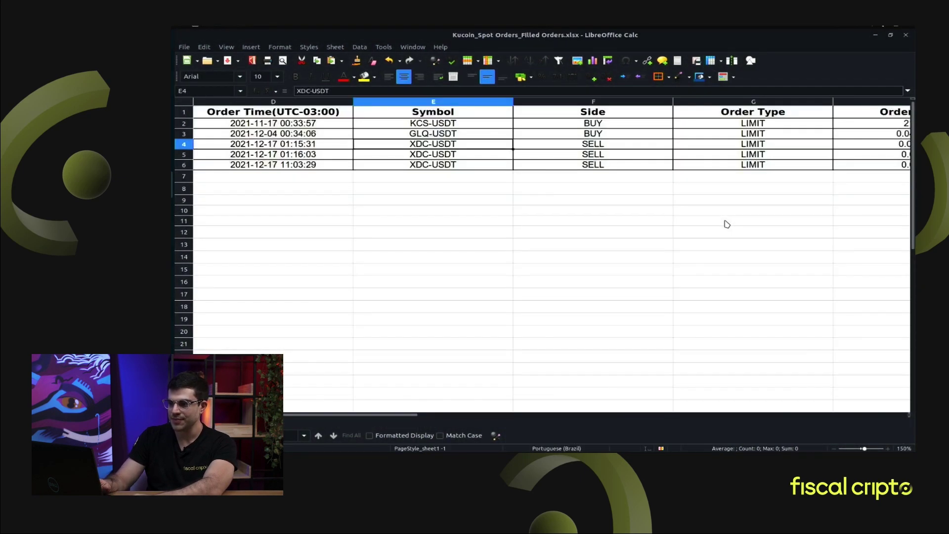
key(Right)
key(Right)
key(Left)
key(Left)
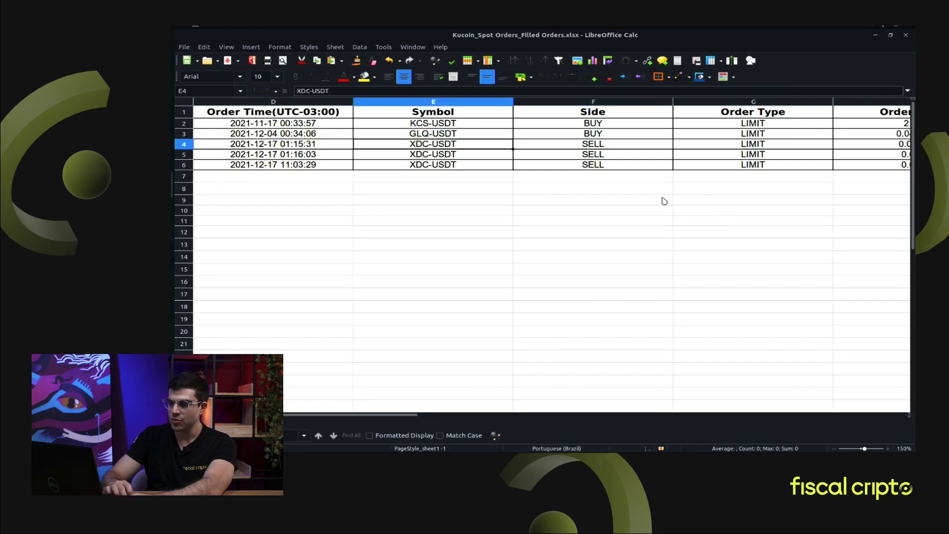
double_click(471, 146)
key(ctrl+shift+Left)
key(ctrl+c)
key(alt+Tab)
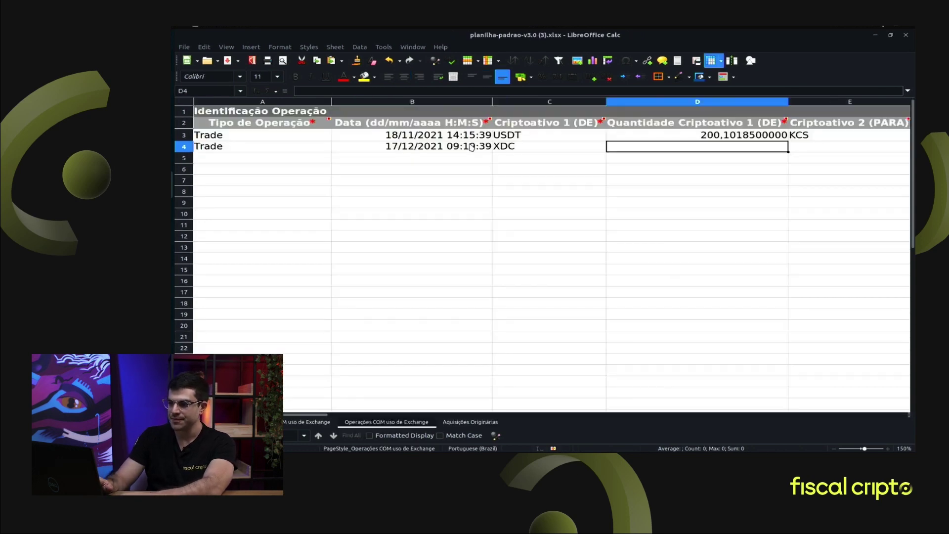
key(ctrl+shift+v)
key(Return)
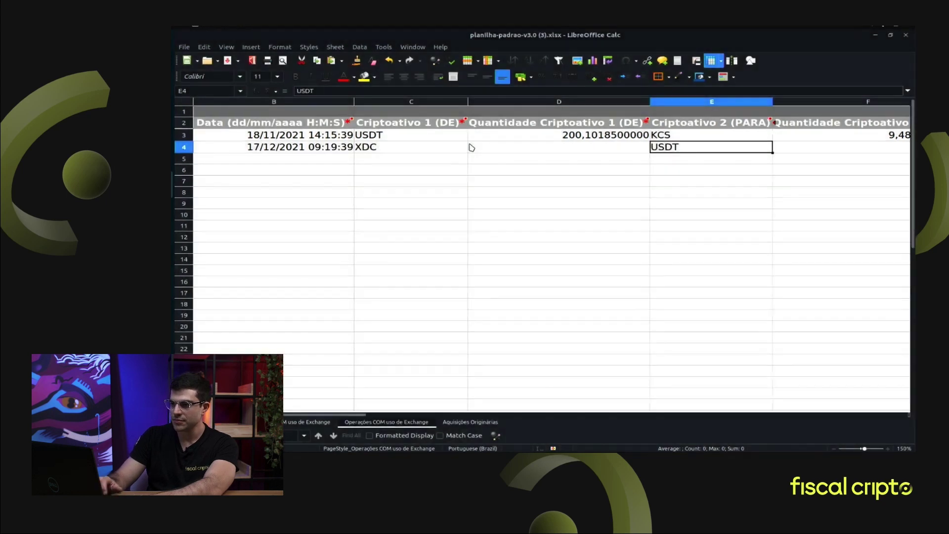
Copy the sell order's Filled Volume (USDT), 500.19999975, into F4 under Quantidade Criptoativo 2 (PARA) as a value only.
key(Left)
key(alt+Tab)
key(Tab)
key(Right)
key(Right)
key(Right)
key(Right)
key(Right)
key(Right)
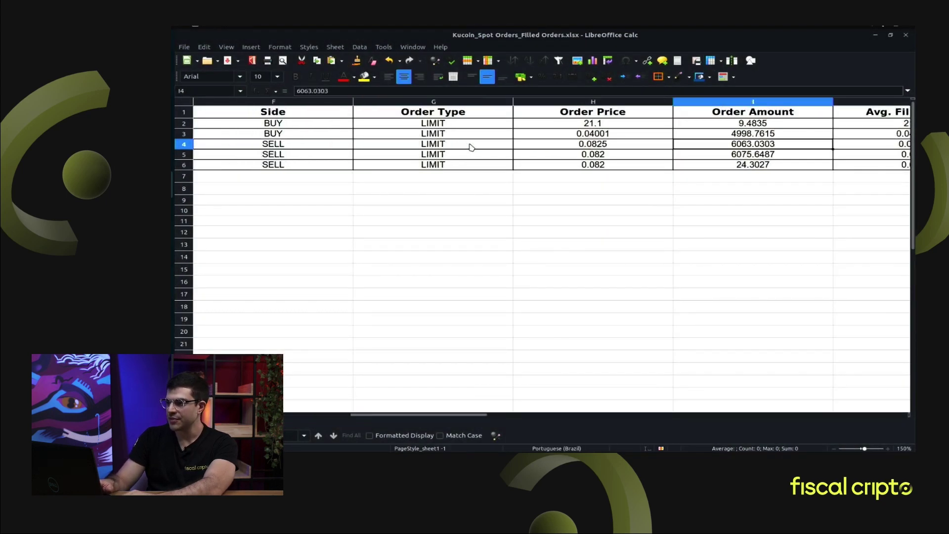
key(Right)
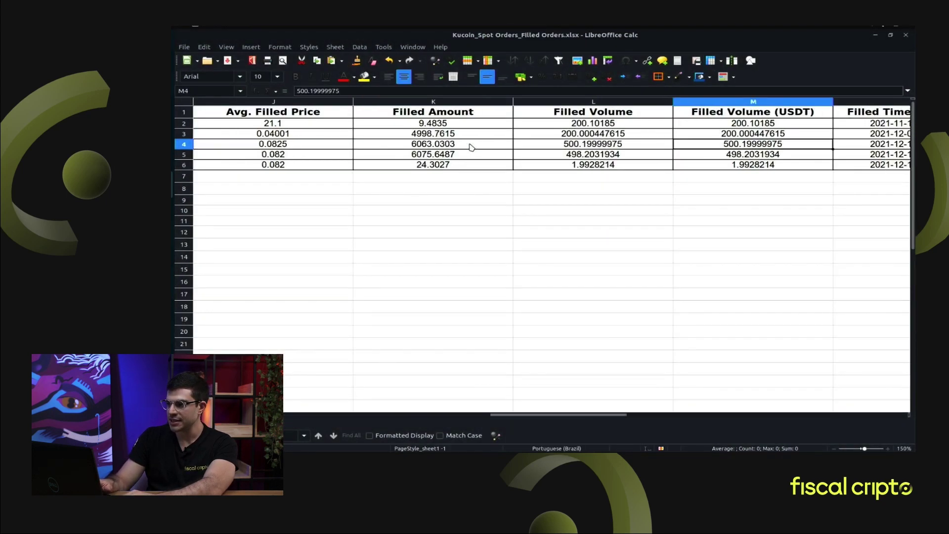
key(Left)
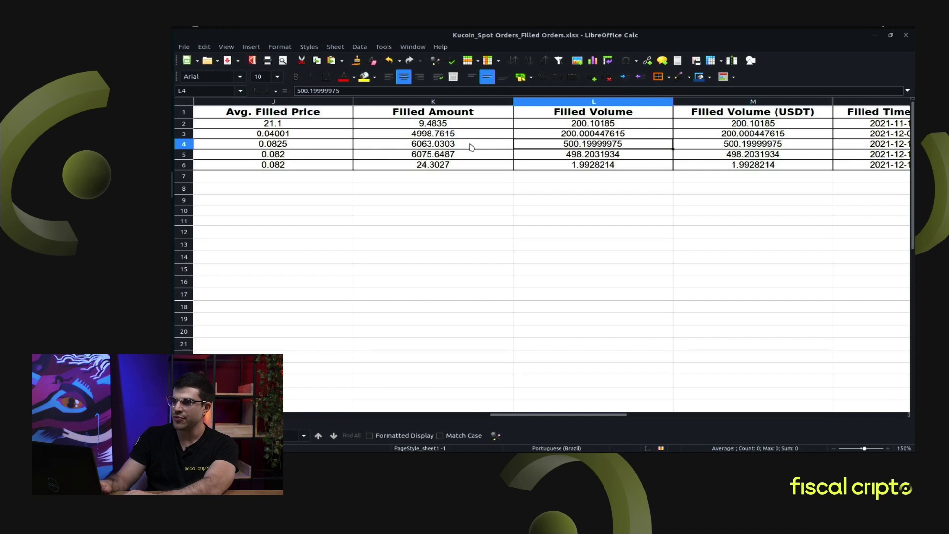
click(713, 147)
key(alt+Tab)
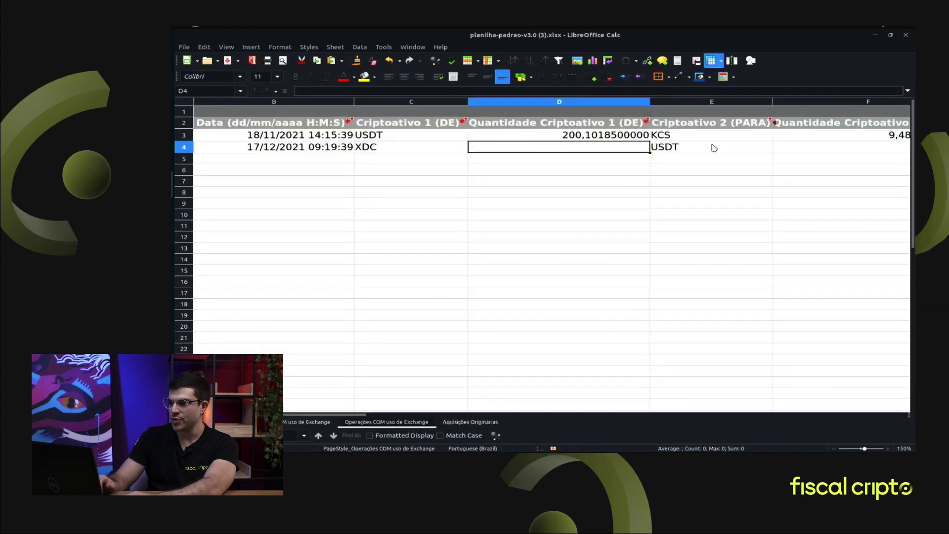
key(Right)
key(Right)
key(ctrl+shift+v)
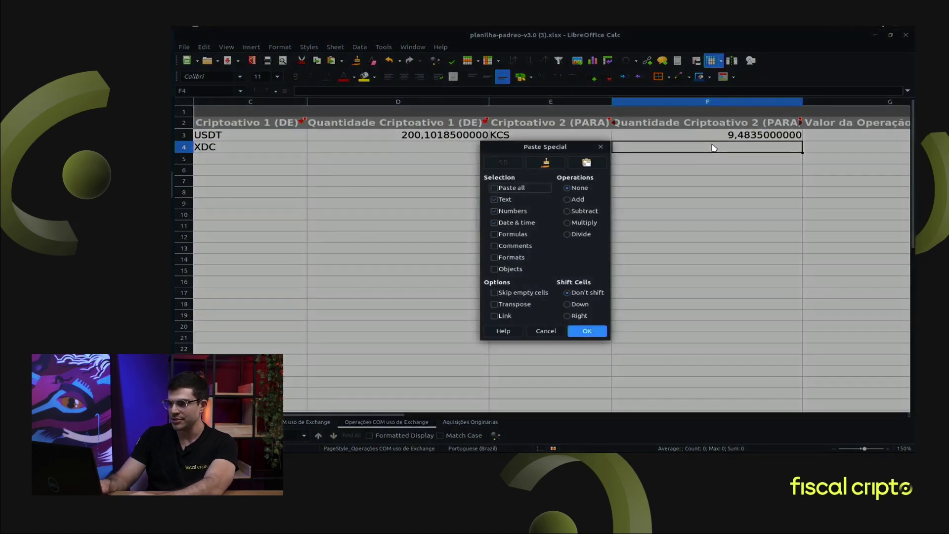
key(Return)
Replace the decimal point of the amount in F4 with a comma so it reads 500,19999975.
double_click(713, 148)
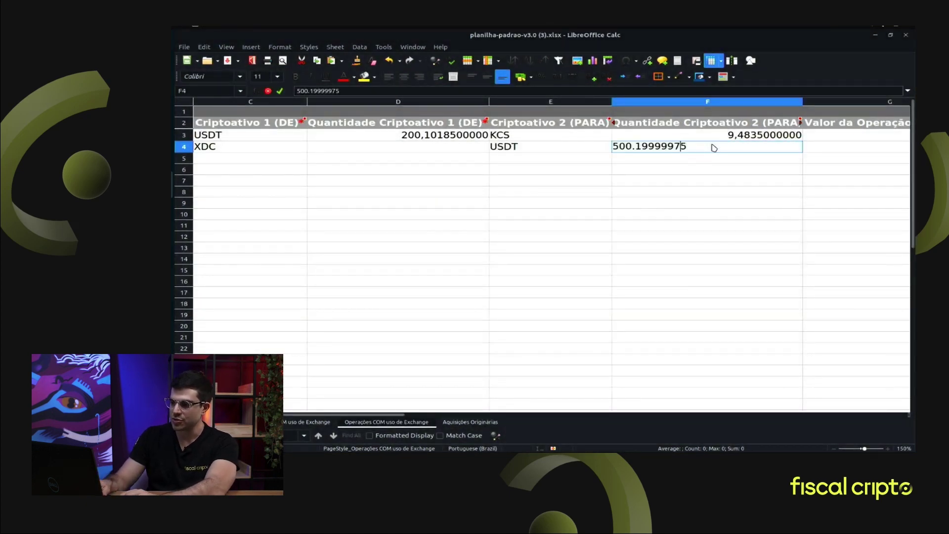
key(Left)
key(Left)
key(Left)
key(Left)
key(Left)
key(Left)
key(Left)
key(Left)
key(Delete)
Copy the sell order's Filled Amount, 6063.0303, from the KuCoin export into D4 under Quantidade Criptoativo 1 (DE) as a value only.
key(Left)
key(Left)
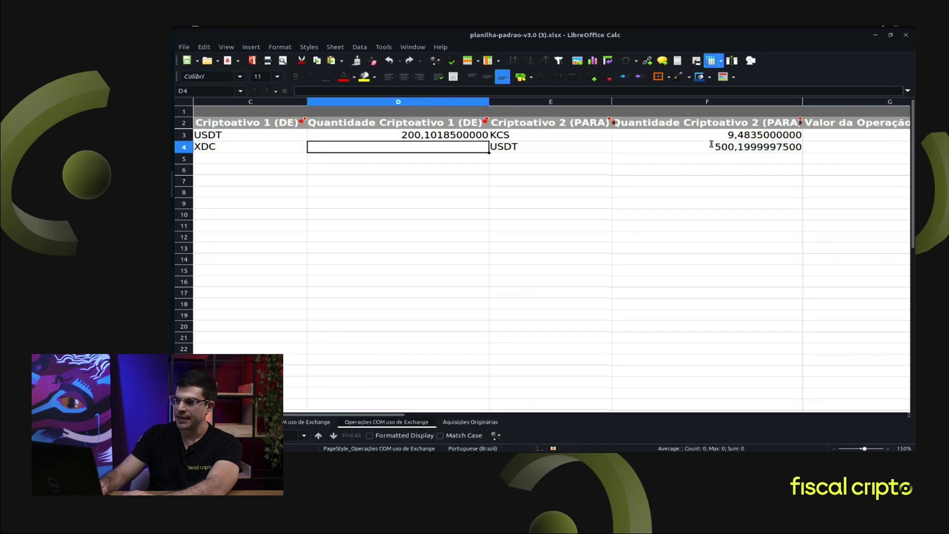
key(alt+Tab)
key(Left)
key(Left)
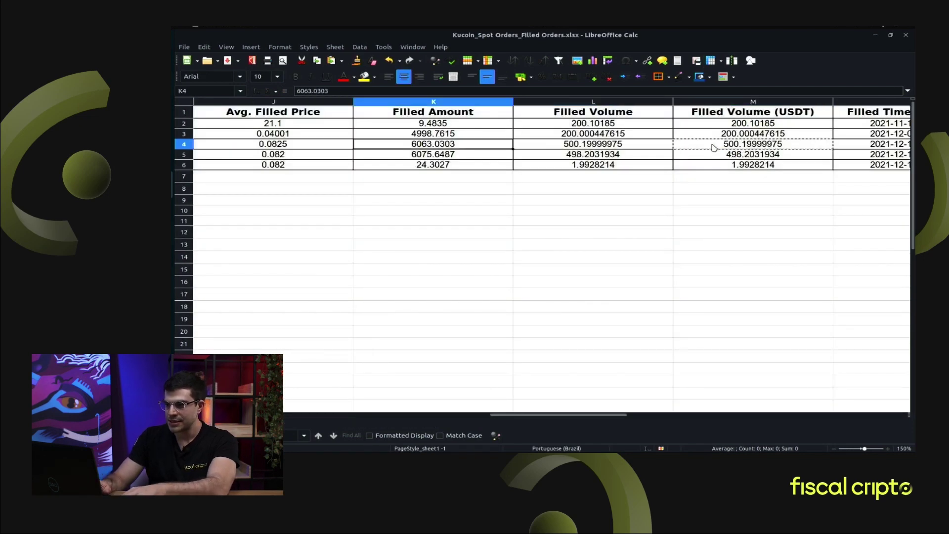
key(ctrl+c)
key(alt+Tab)
key(ctrl+shift+v)
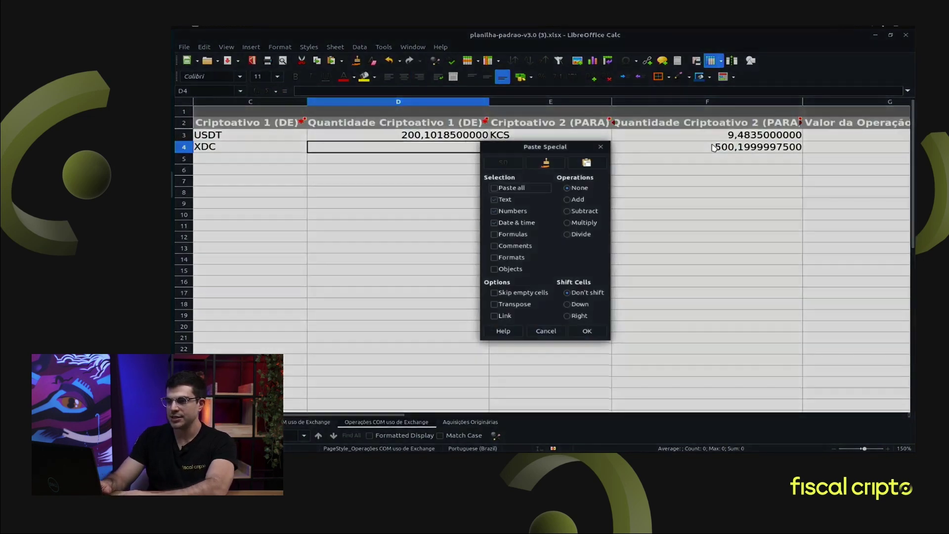
click(600, 331)
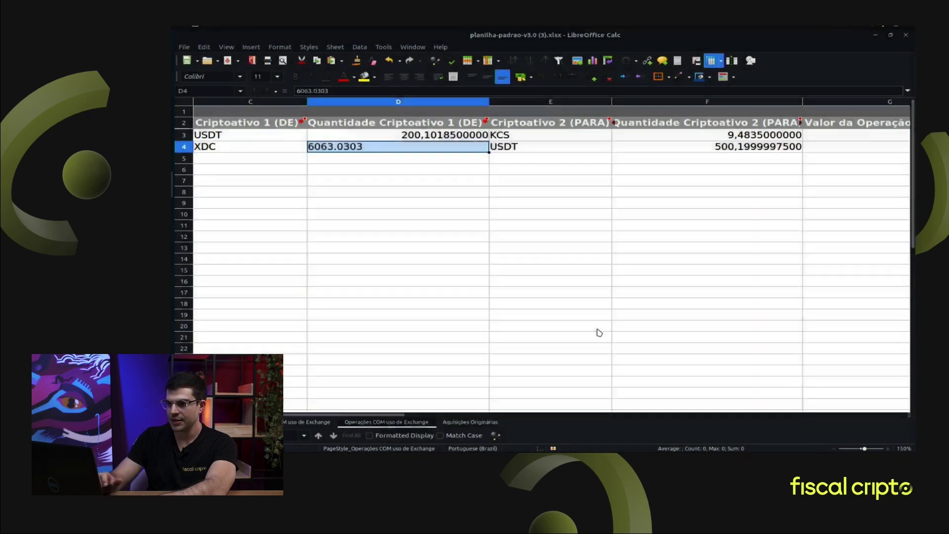
Replace the decimal point of the amount in D4 with a comma so it reads 6063,0303.
key(F2)
key(Left)
key(Left)
key(Left)
key(Left)
key(BackSpace)
text(,)
key(Return)
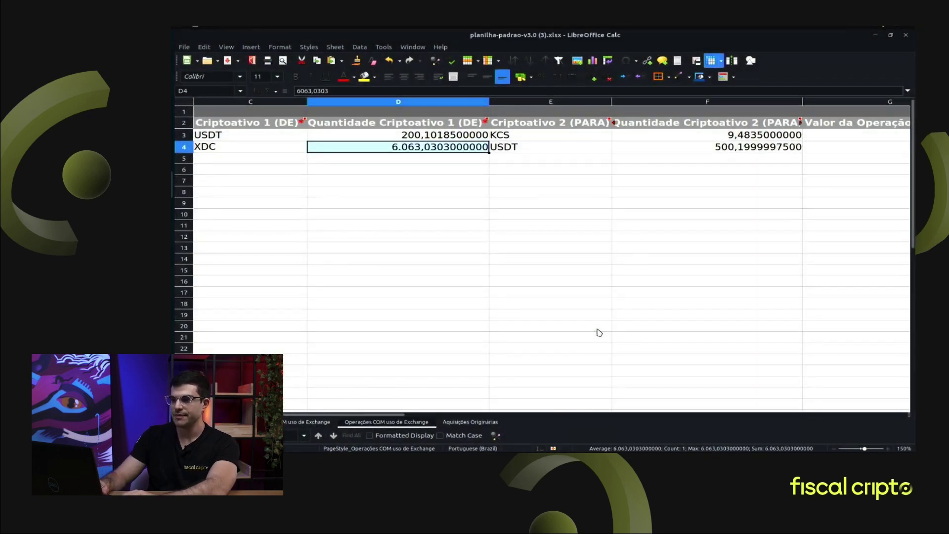
Copy the sell order's Fee Currency, USDT, from the KuCoin export into H4 under Criptoativo Taxa as unformatted text.
key(Right)
key(Right)
key(Right)
key(Right)
key(Left)
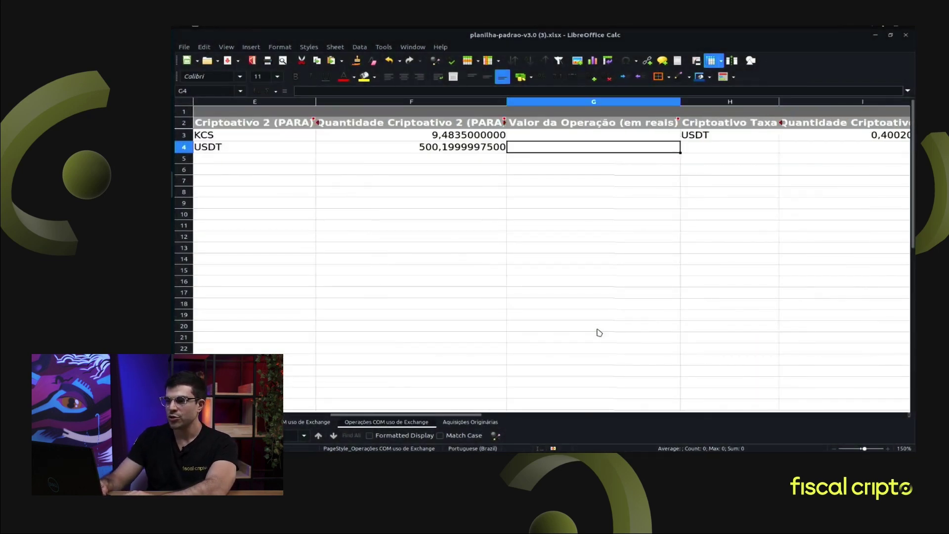
key(Right)
key(alt+Tab)
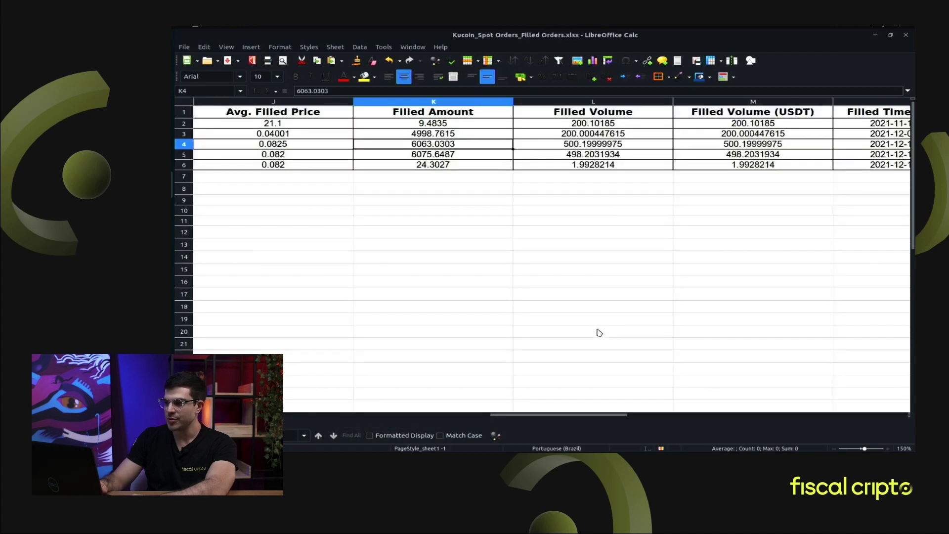
key(Right)
key(Right)
key(Right)
key(Right)
key(Right)
key(Right)
key(Left)
key(Left)
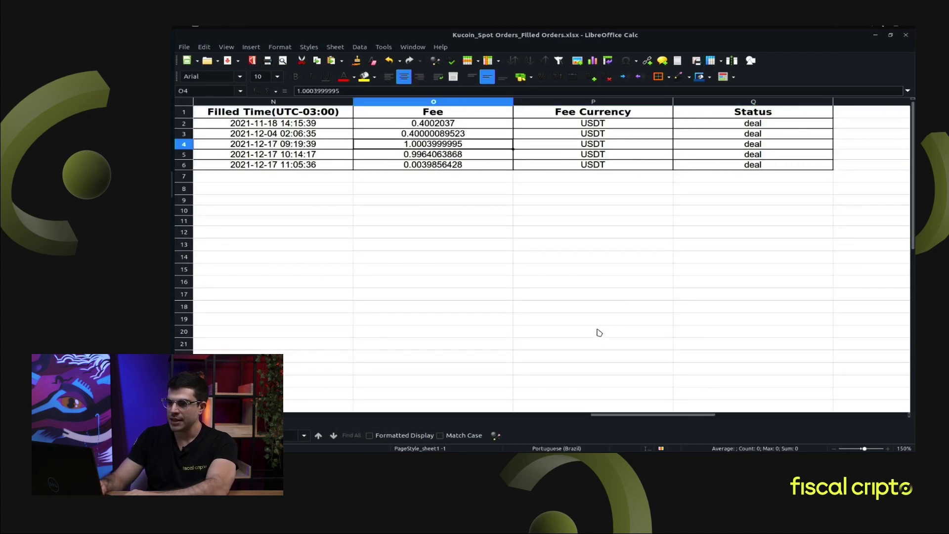
key(ctrl+c)
key(alt+Tab)
key(ctrl+shift+v)
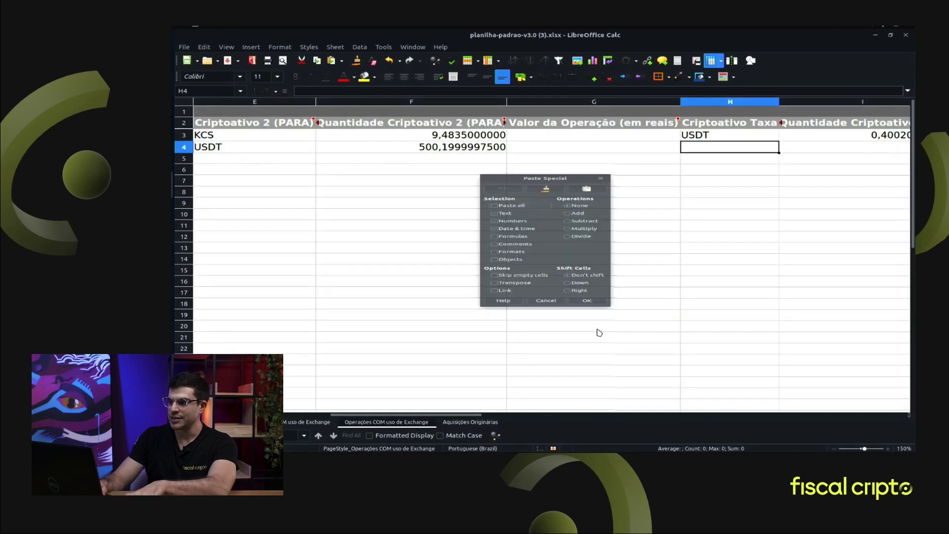
key(Return)
Copy the same order's Fee, 1.0003999995, into I4 under Quantidade Criptoativo Taxa as a value only.
key(Right)
key(alt+Tab)
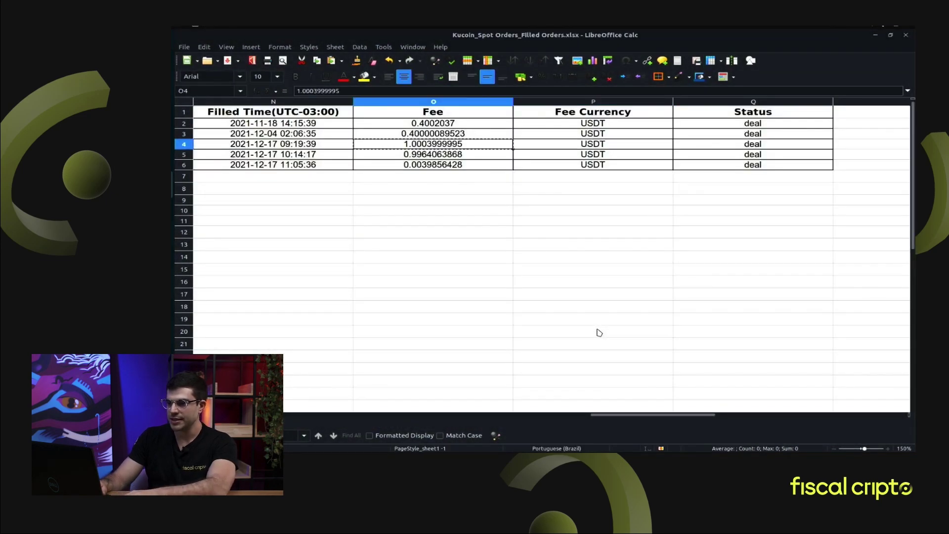
key(alt+Tab)
key(ctrl+shift+v)
key(Return)
key(Right)
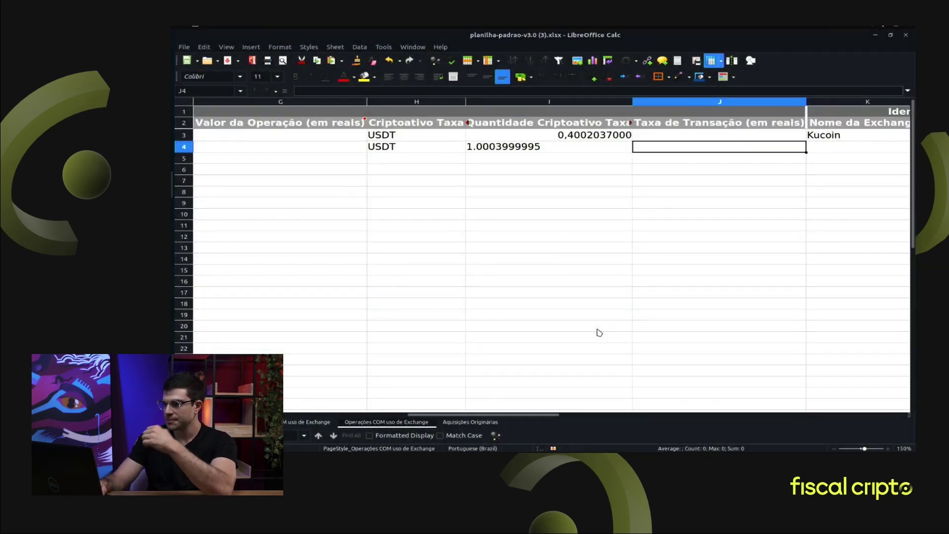
key(Left)
key(F2)
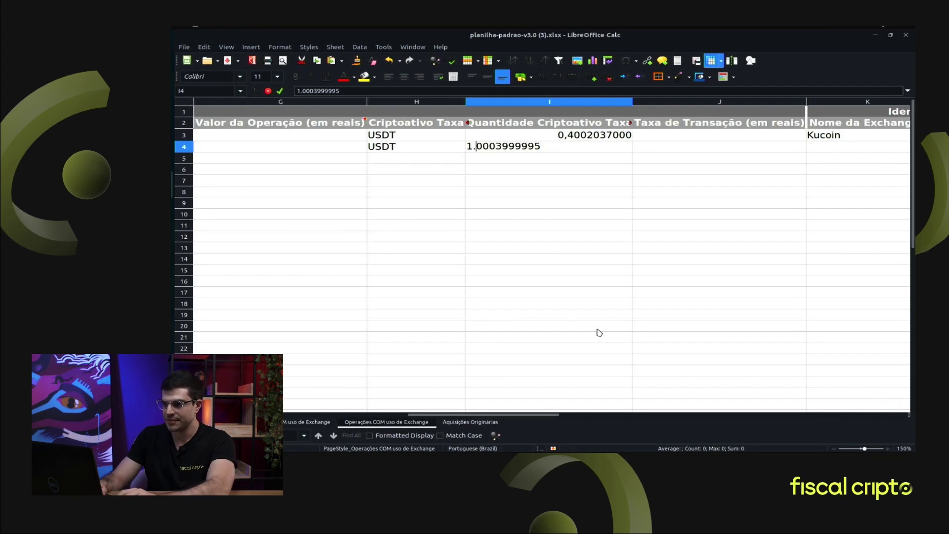
key(BackSpace)
text(,)
key(Return)
key(Up)
key(Right)
key(Right)
key(Right)
key(Right)
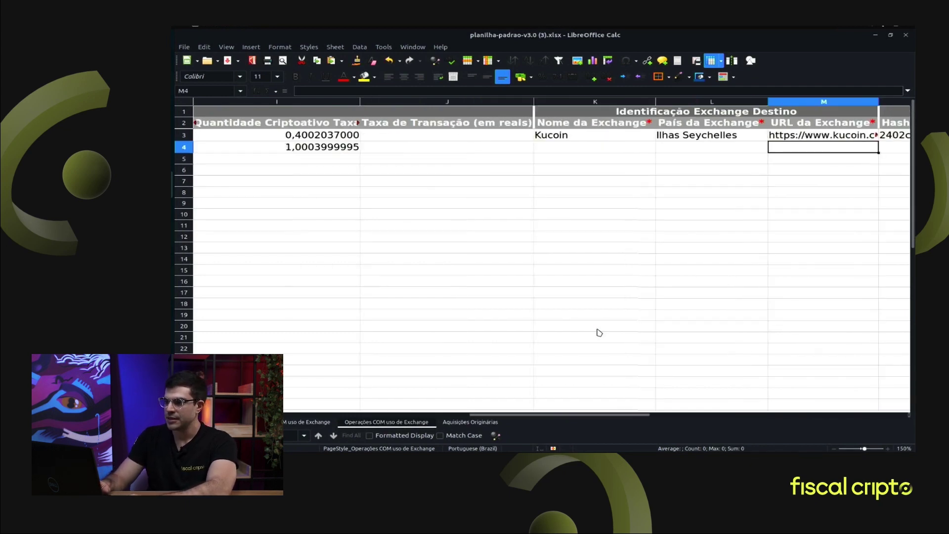
key(Up)
key(Right)
key(Left)
key(Left)
key(Left)
key(ctrl+shift+Right)
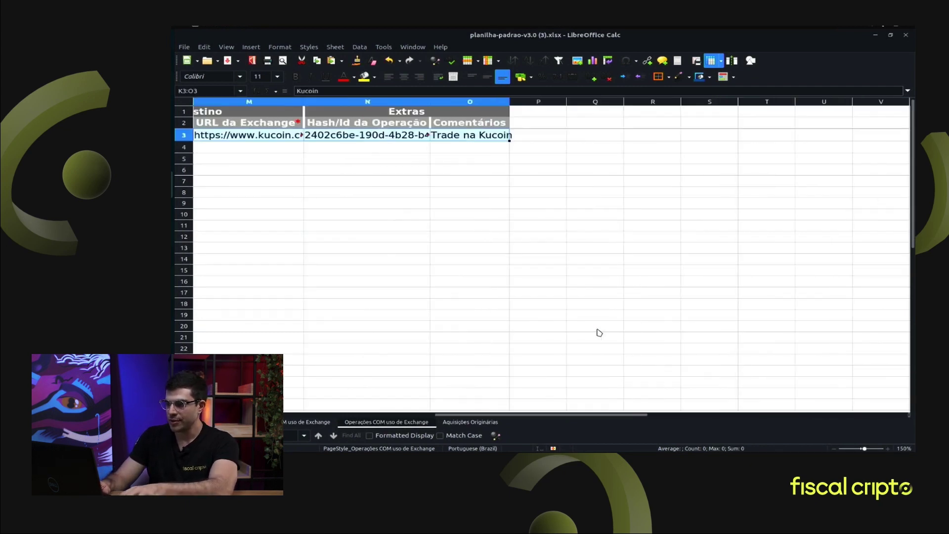
key(shift+Left)
key(shift+Left)
key(Left)
key(Right)
key(shift+Right)
key(shift+Right)
key(ctrl+v)
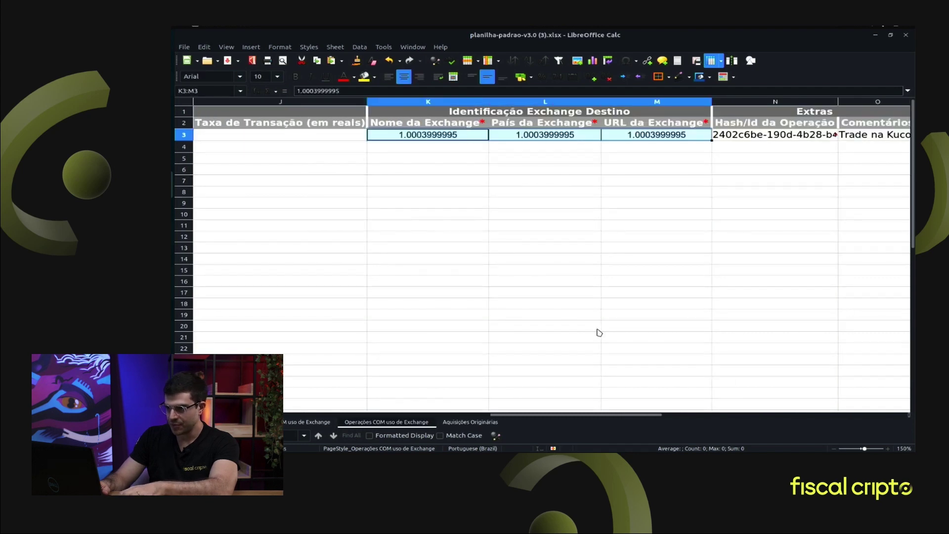
key(ctrl+z)
key(ctrl+c)
key(Down)
key(ctrl+v)
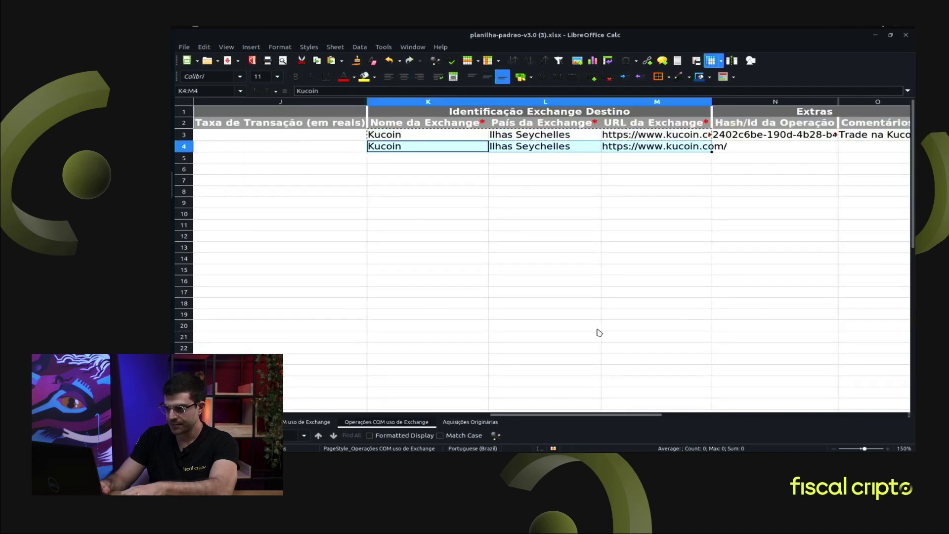
key(Down)
key(Up)
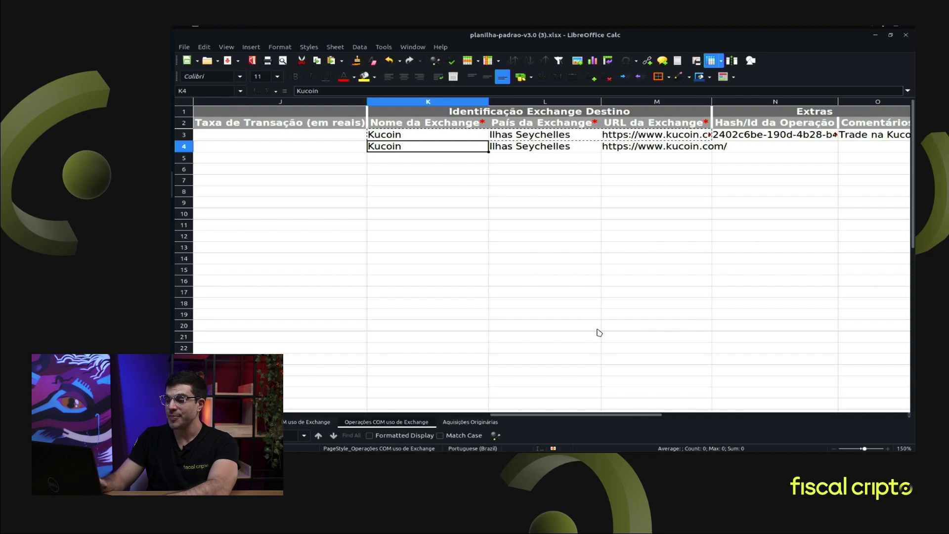
Copy the sell order's ID from the KuCoin export into N4 under Hash/Id da Operação as unformatted text.
key(alt+Tab)
key(Left)
key(Left)
key(Left)
key(Left)
key(Left)
key(Left)
key(Left)
key(Left)
key(Left)
key(Left)
key(Left)
key(Left)
key(Left)
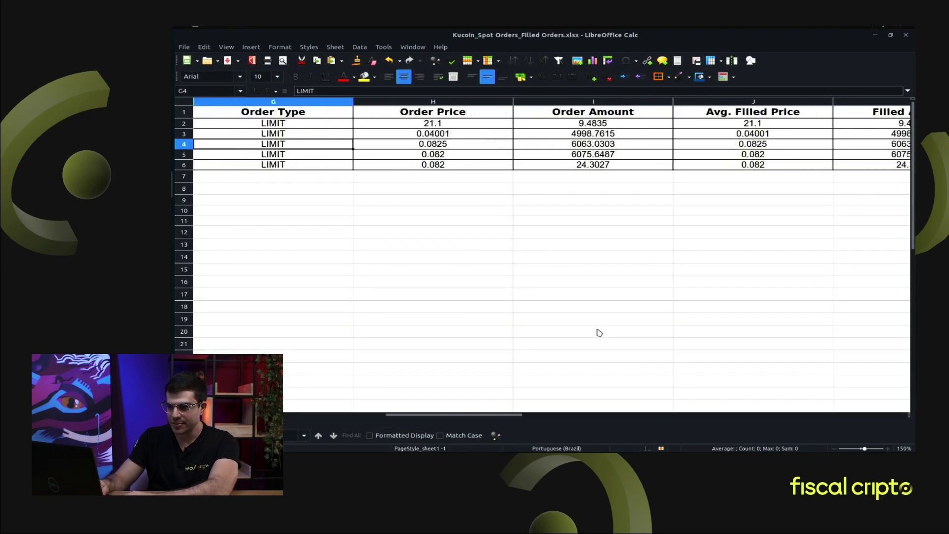
key(Right)
key(alt+Tab)
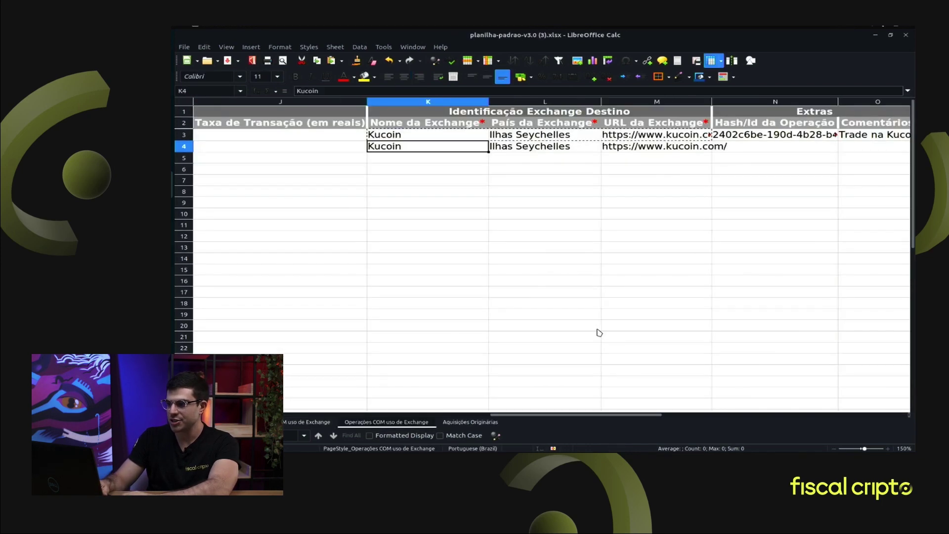
key(Right)
key(Right)
key(Right)
key(ctrl+shift+v)
click(599, 333)
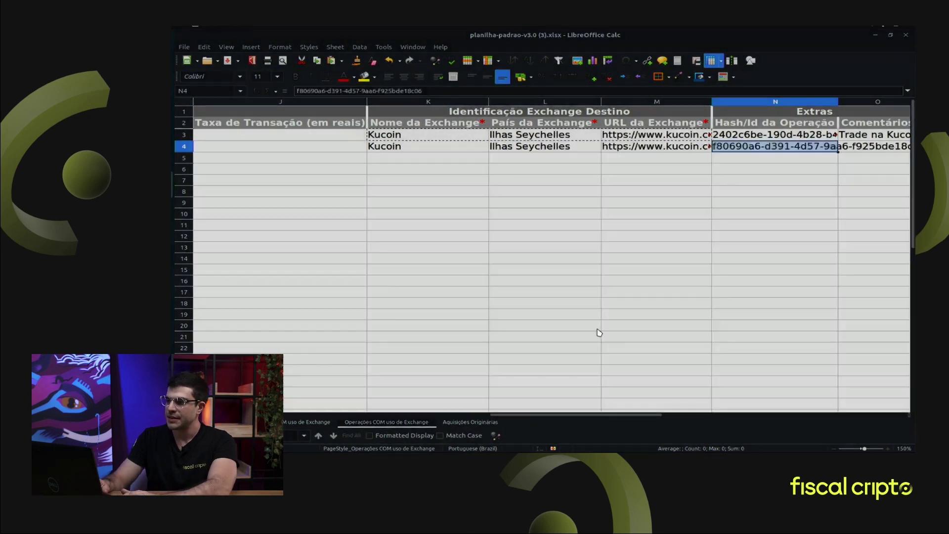
Enter the comment "Outro trade na Kucoin" in O4 under Comentários.
key(Right)
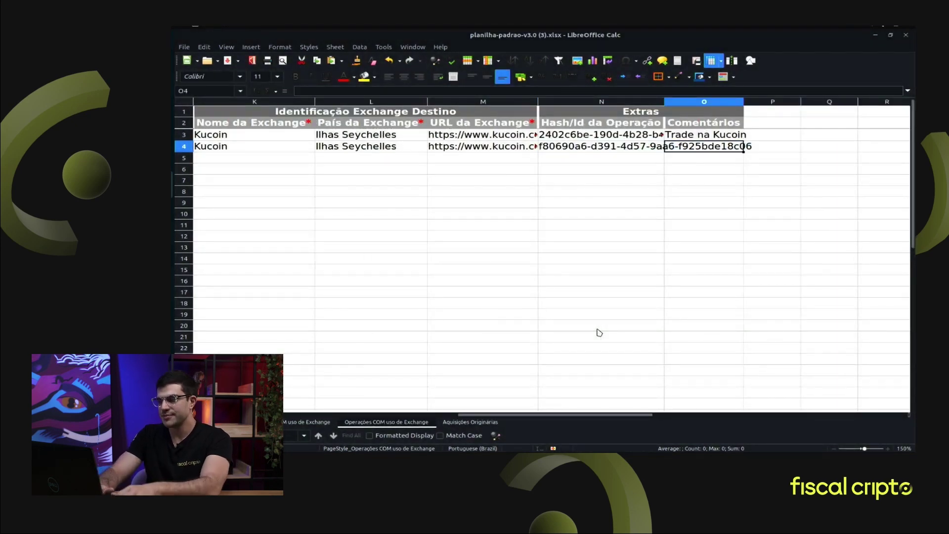
text(Outro t)
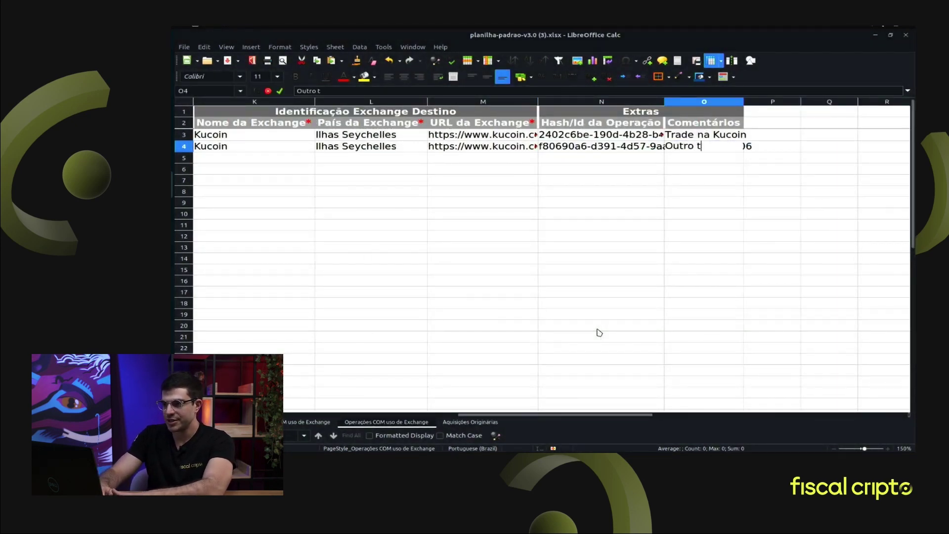
text(rade na Kucoin)
key(Return)
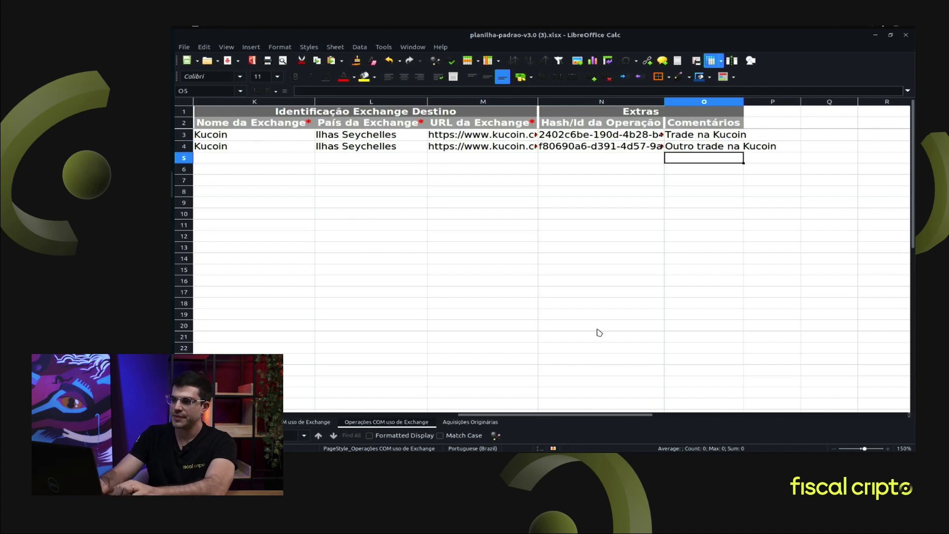
Review the trade in row 4, checking the XDC given in C4:D4 and the USDT received in E4:F4.
key(Up)
key(ctrl+Left)
key(ctrl+Left)
key(ctrl+Left)
key(Home)
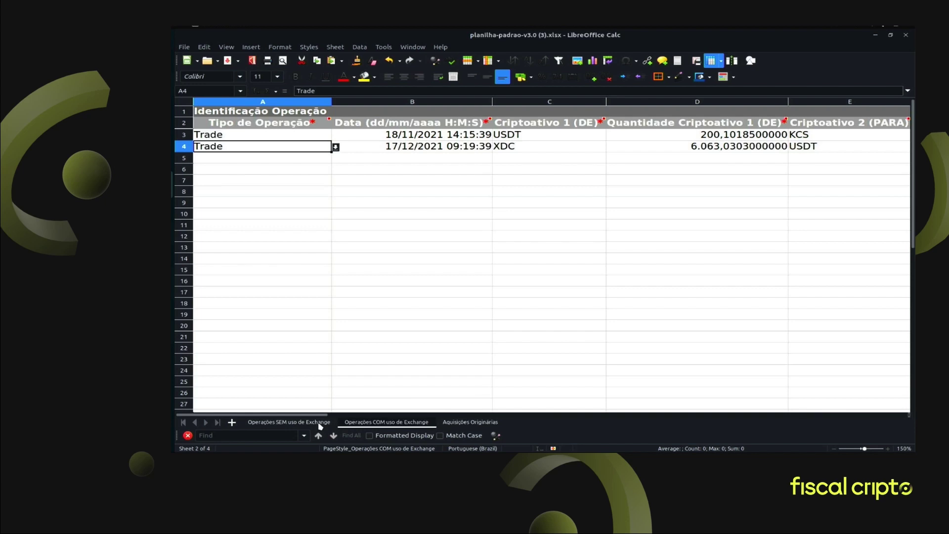
key(Down)
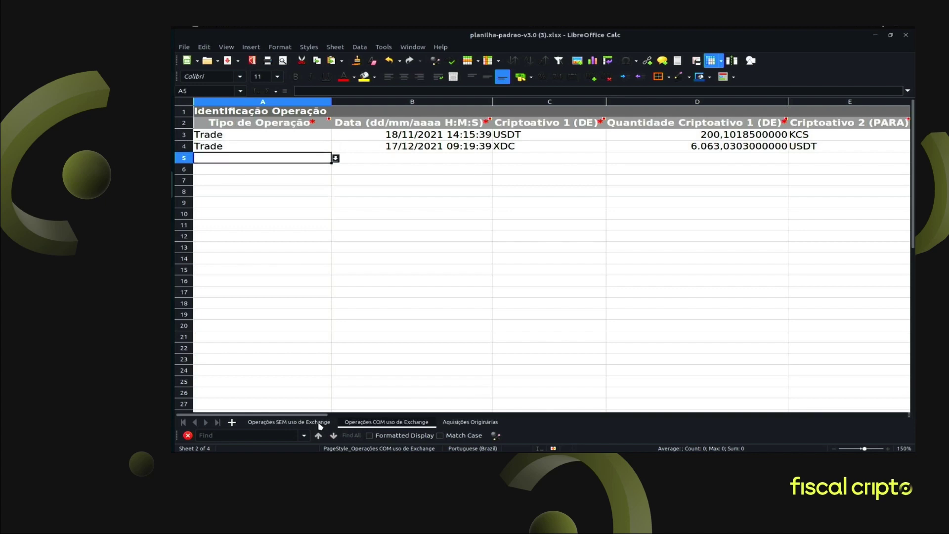
key(Up)
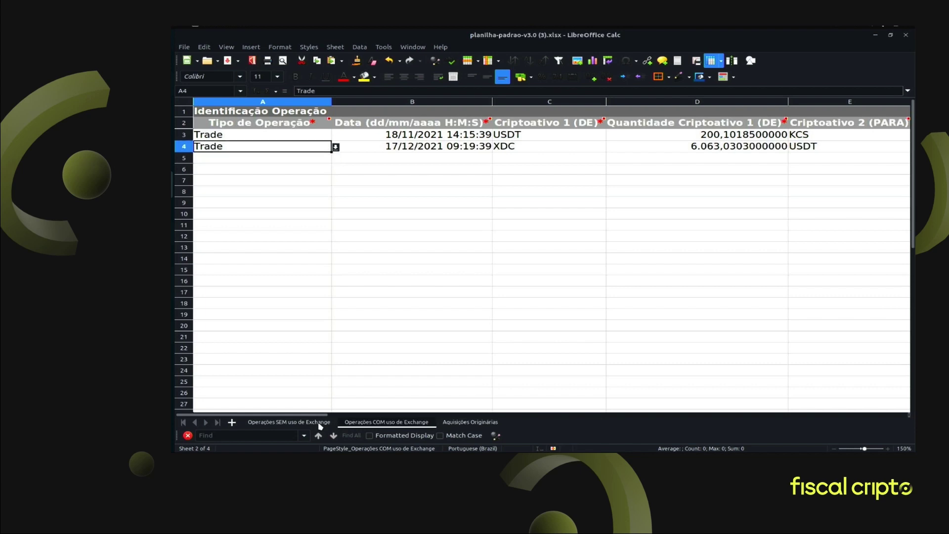
key(shift+Right)
key(shift+Right)
key(shift+Right)
key(Right)
key(Right)
key(shift+Right)
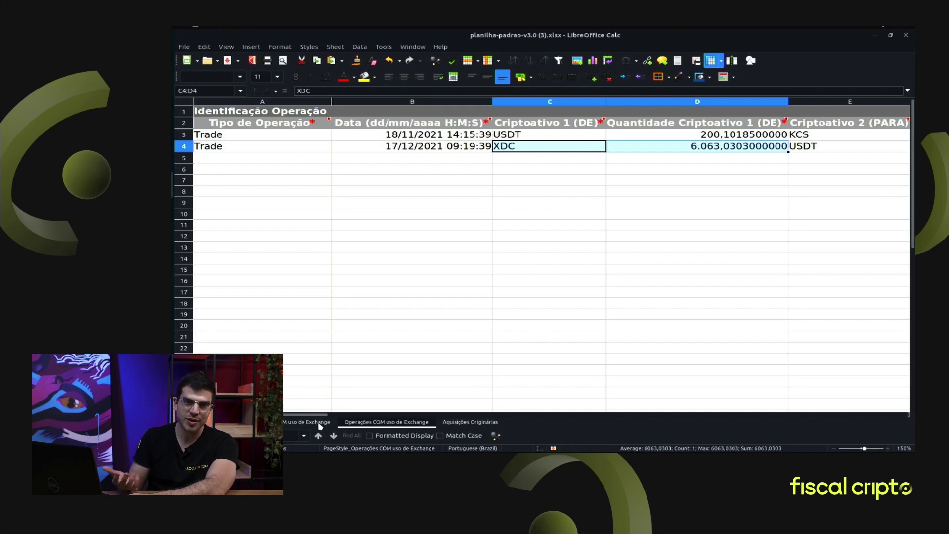
key(Right)
key(Left)
key(shift+Right)
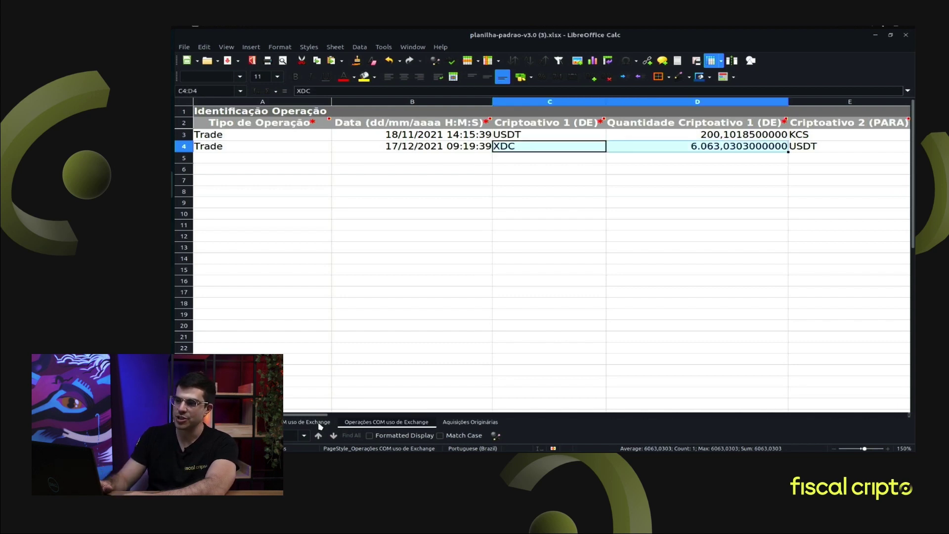
key(Right)
key(Right)
key(shift+Right)
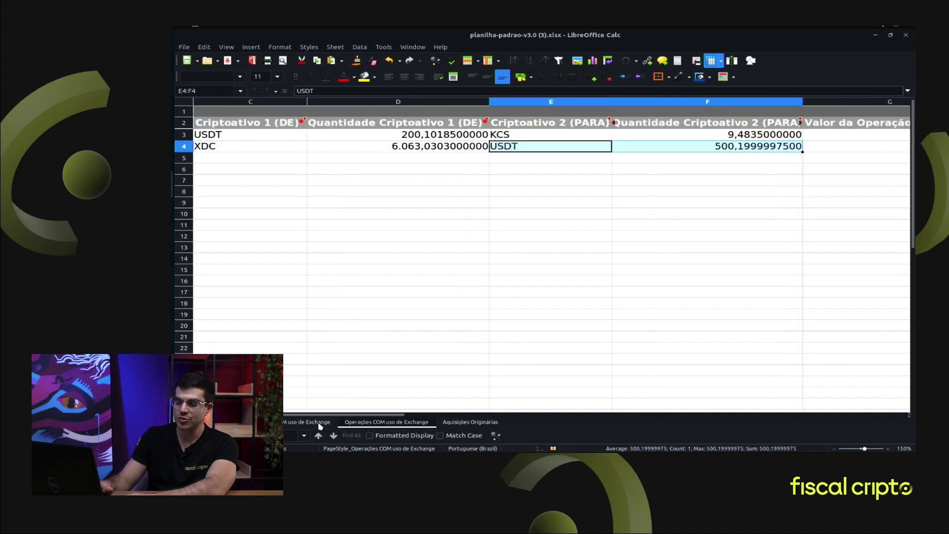
key(Left)
key(Left)
key(Left)
key(Left)
key(Left)
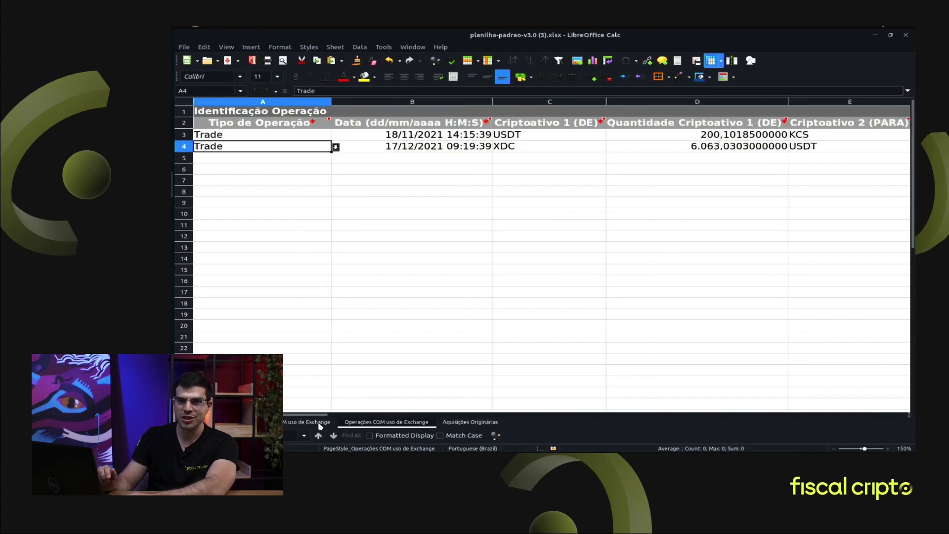
key(Down)
key(Right)
key(Right)
key(Right)
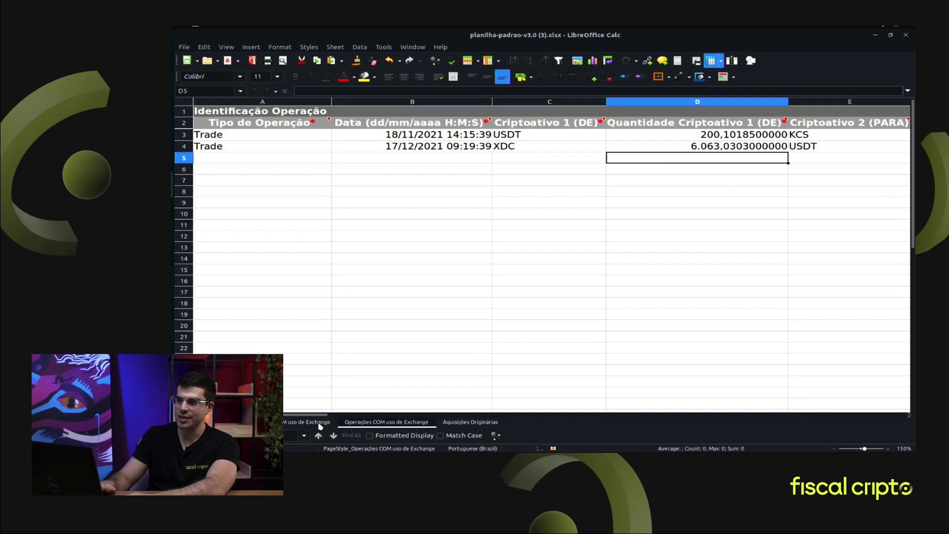
key(Right)
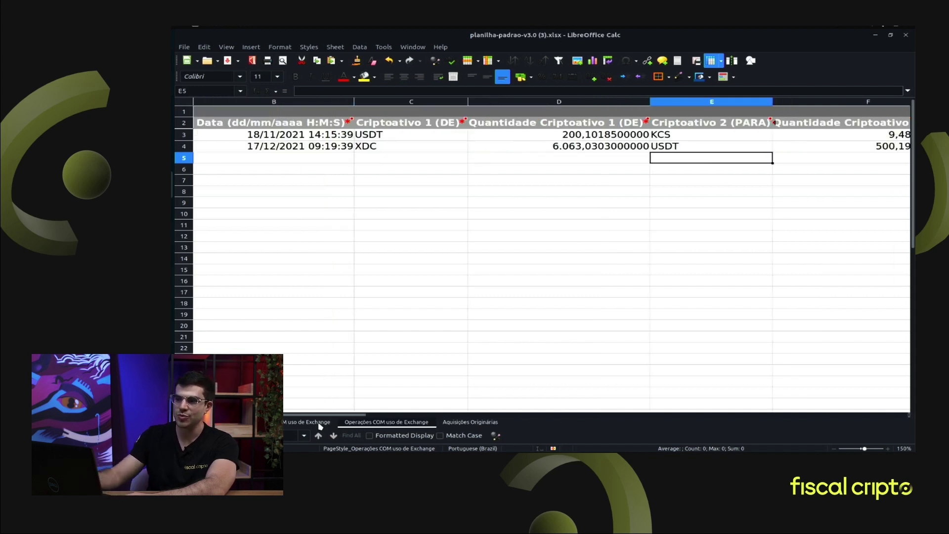
key(Left)
key(Left)
key(Left)
key(Left)
key(Right)
key(Right)
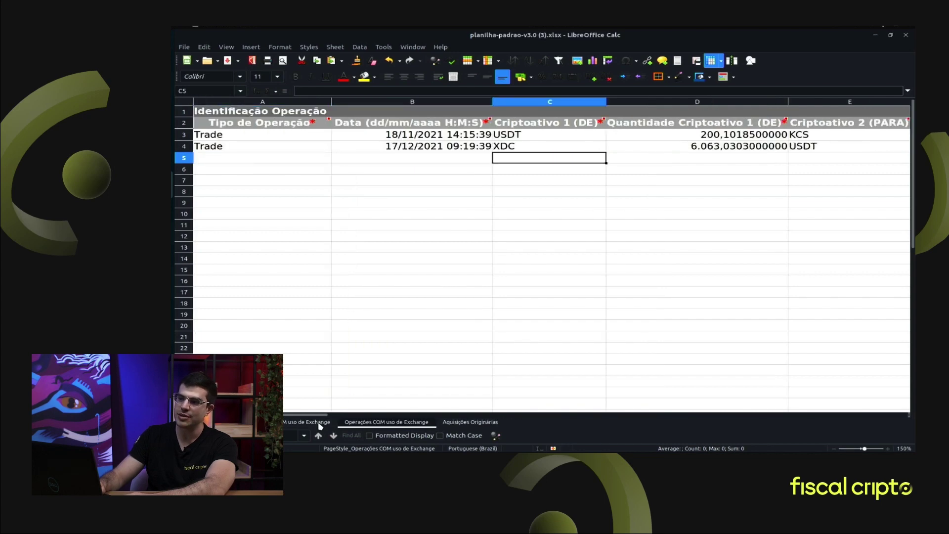
key(Right)
key(Left)
key(Left)
key(Left)
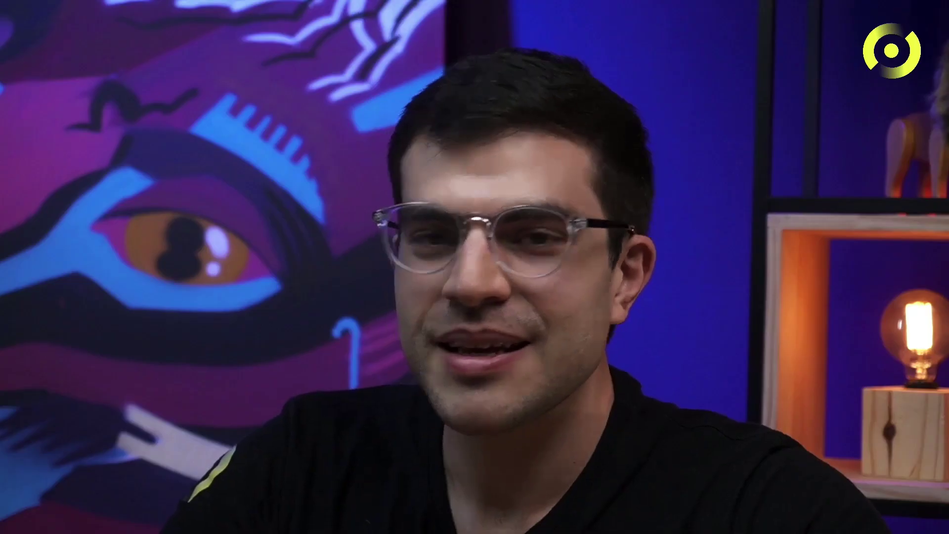